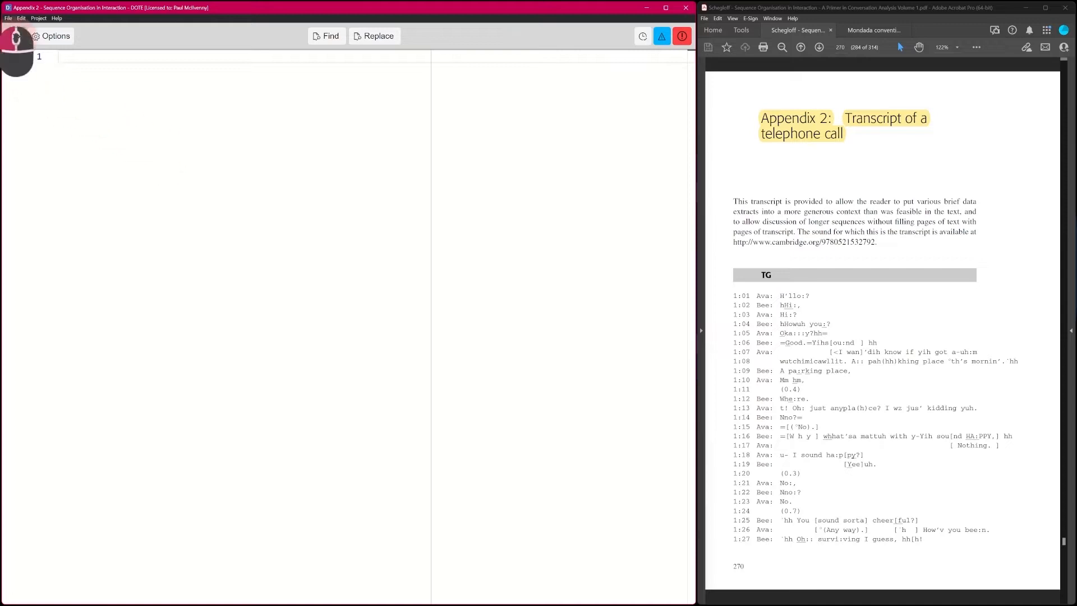
Step: Reveal the media area, look at the project's media file list, and hide the media area again
click(16, 36)
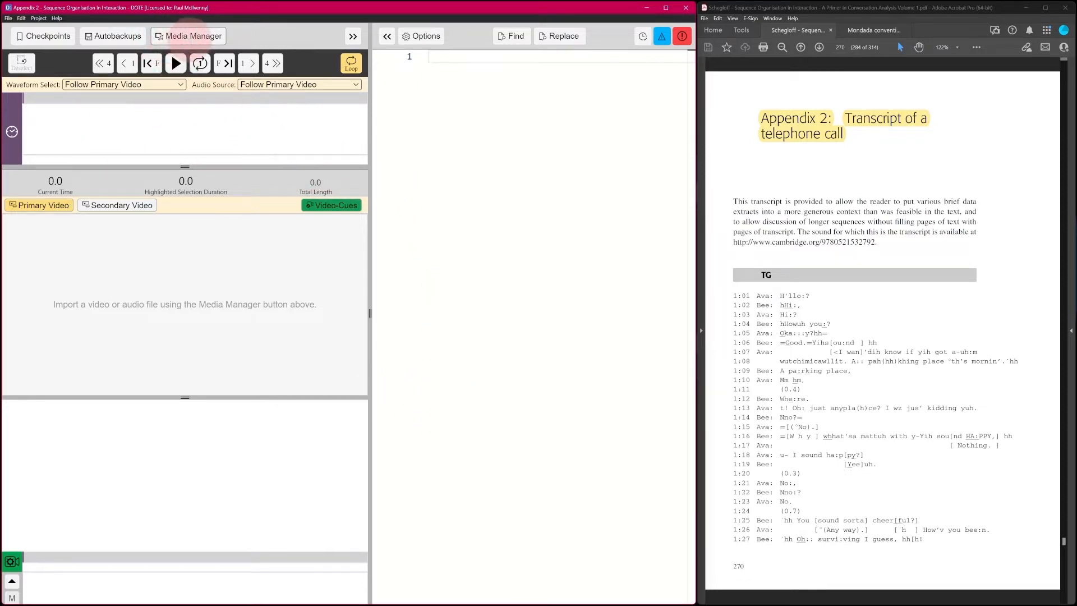
click(192, 36)
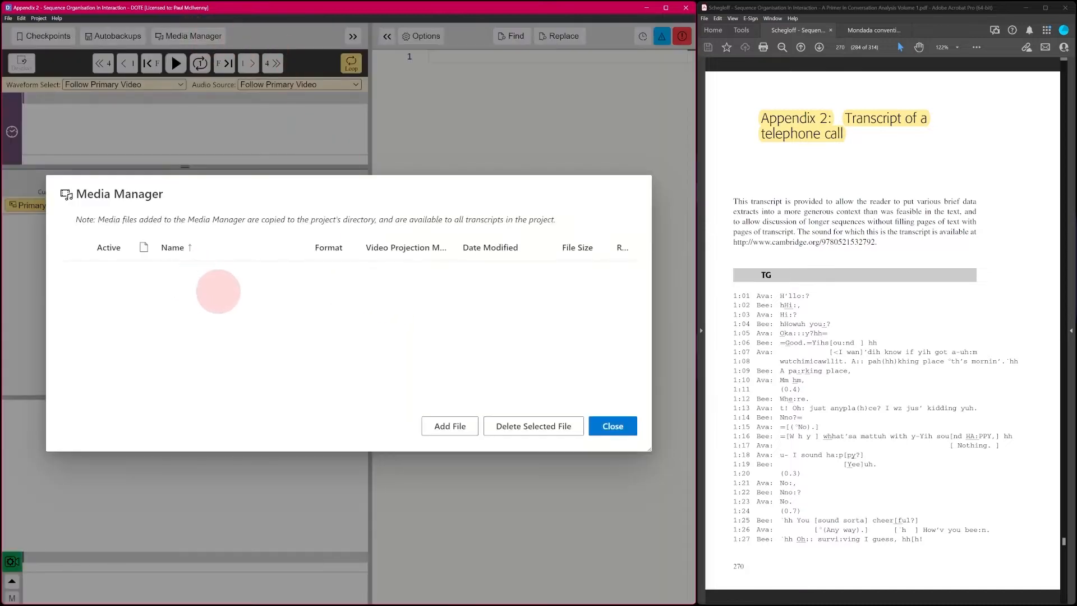
click(612, 426)
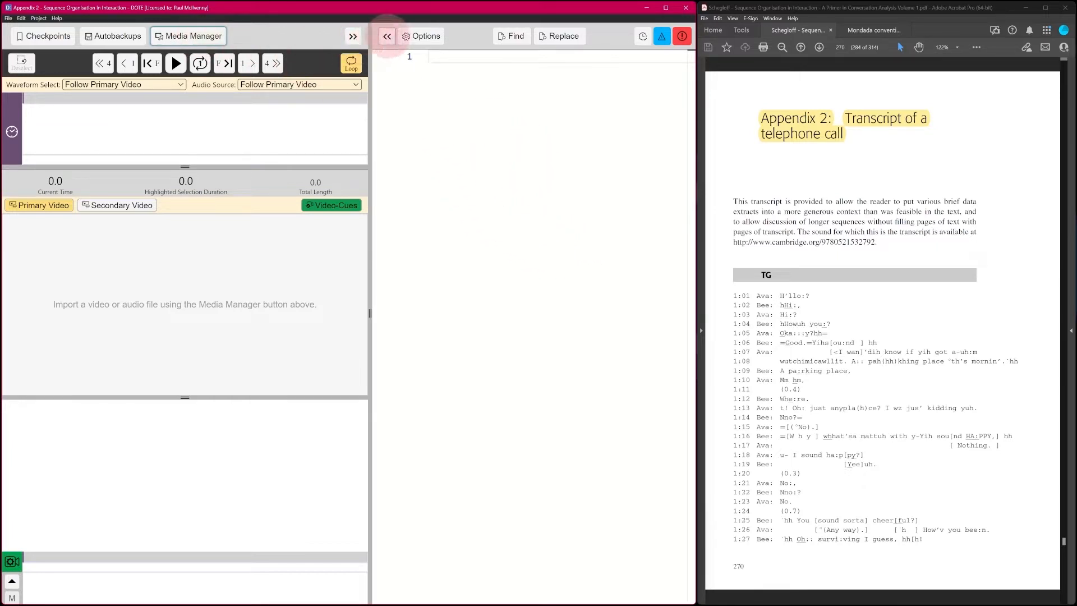
click(387, 36)
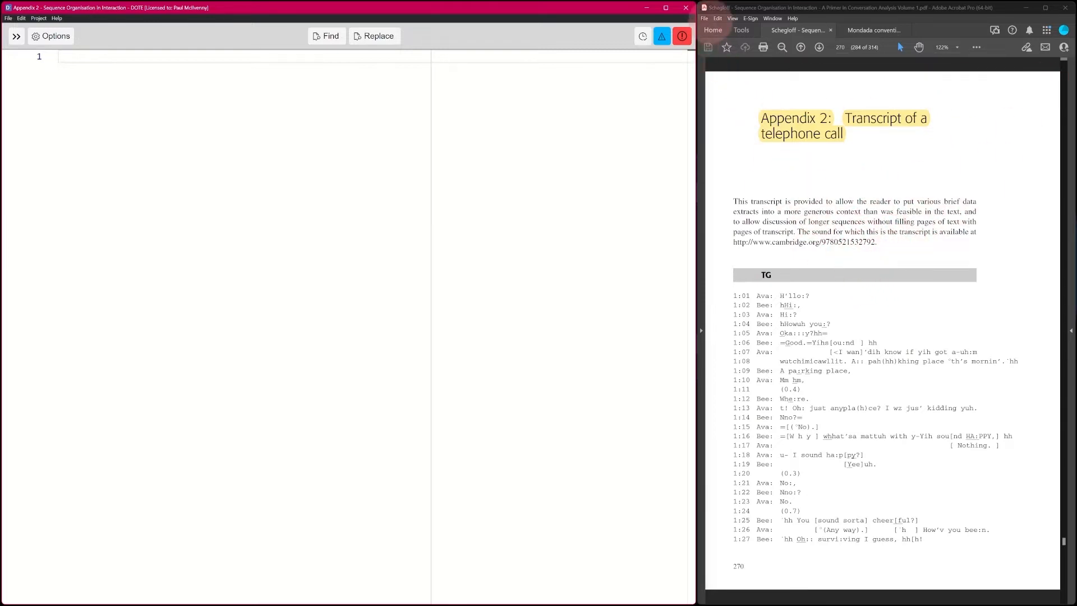
Step: Switch to Adobe Acrobat and look through the formats the PDF can be exported to, without exporting
click(704, 19)
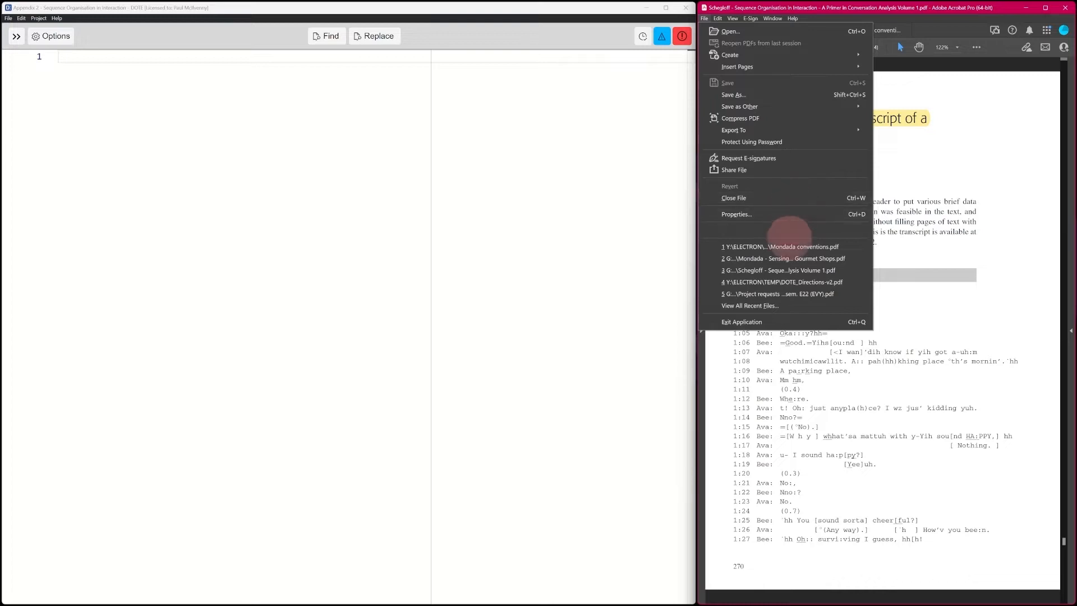
mouse_move(850, 129)
mouse_move(934, 128)
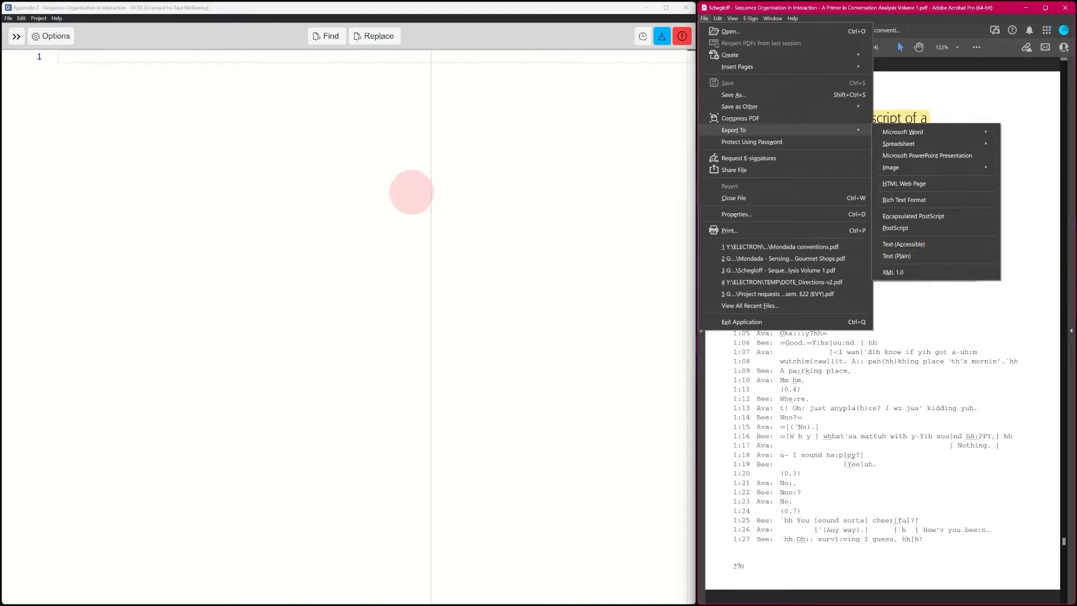
click(875, 388)
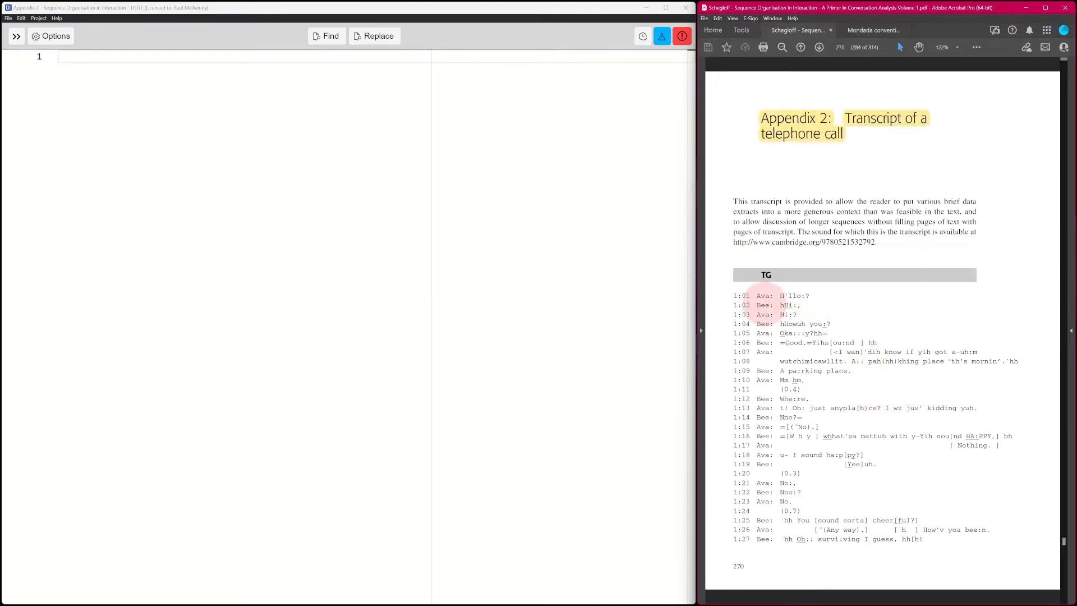
Step: Copy transcript lines 1:01 to 1:27 from the PDF page and paste them into the empty DOTE transcript
drag(735, 294, 780, 407)
click(931, 530)
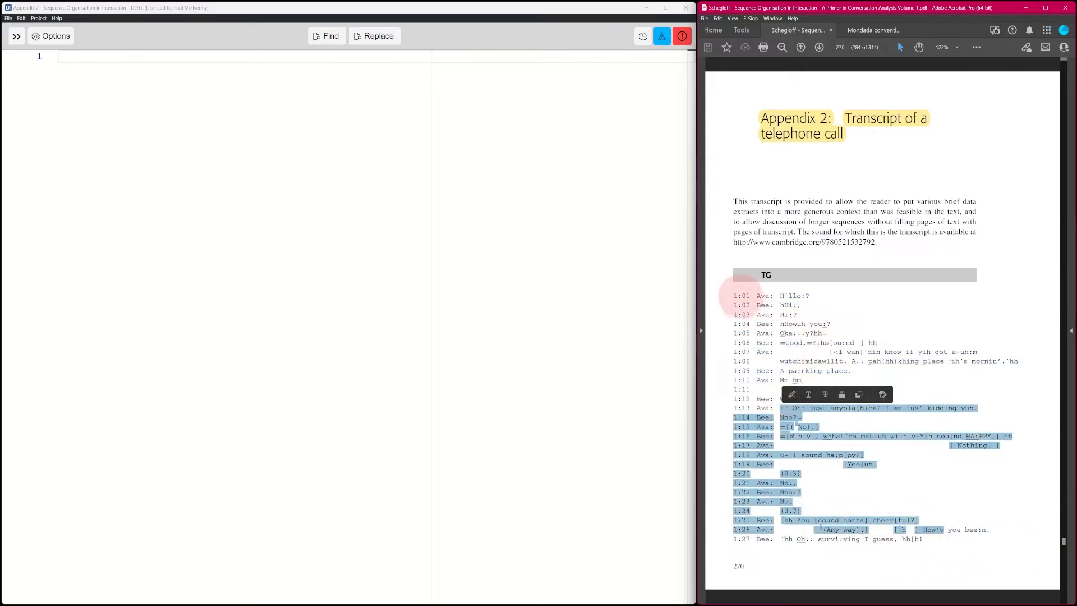
drag(732, 294, 926, 540)
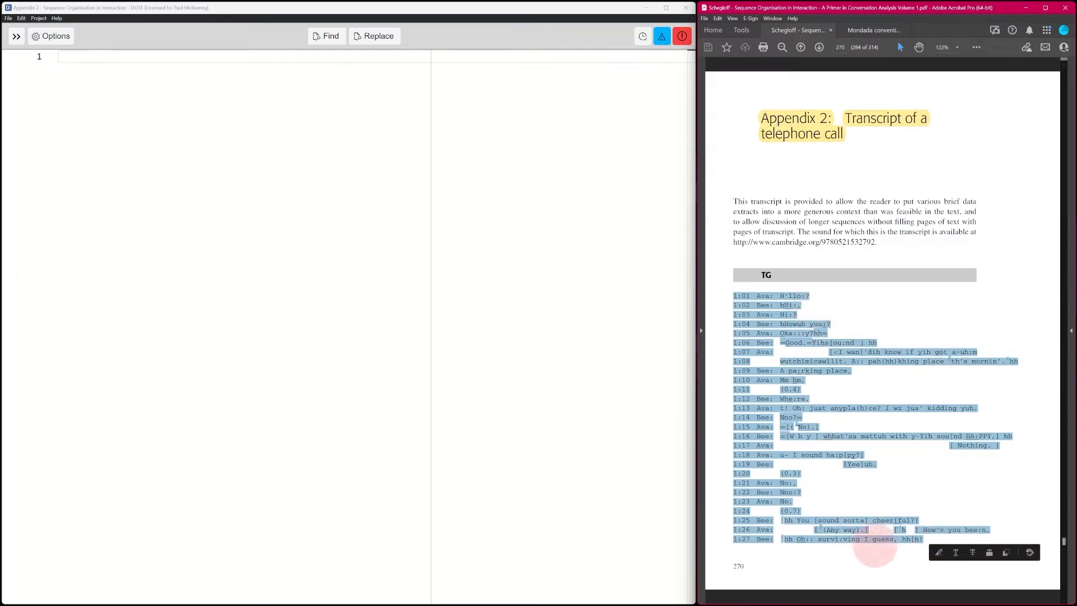
key(ctrl+c)
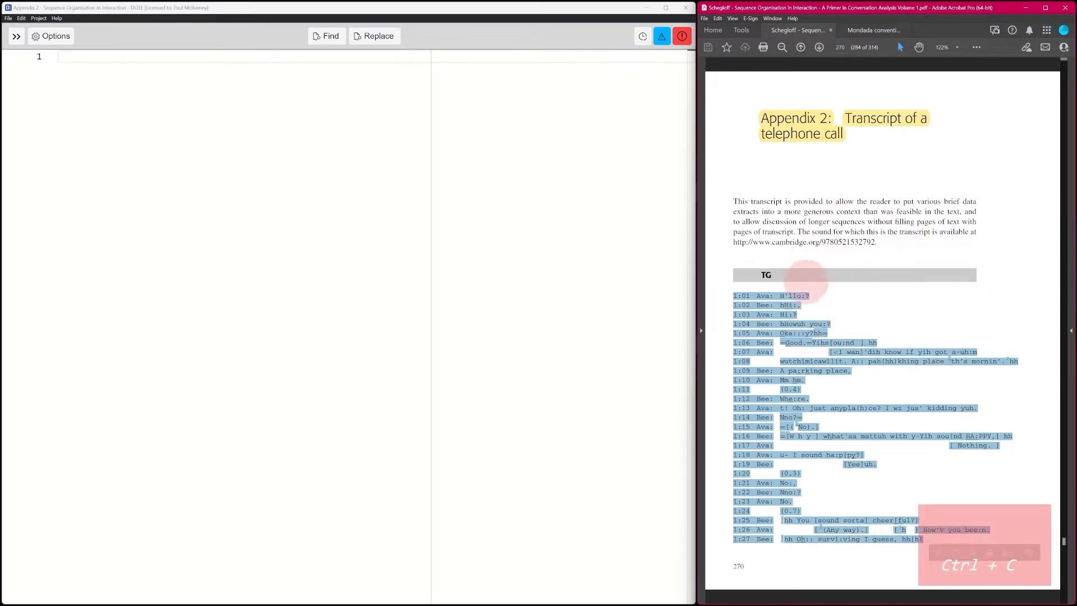
click(238, 158)
key(ctrl+v)
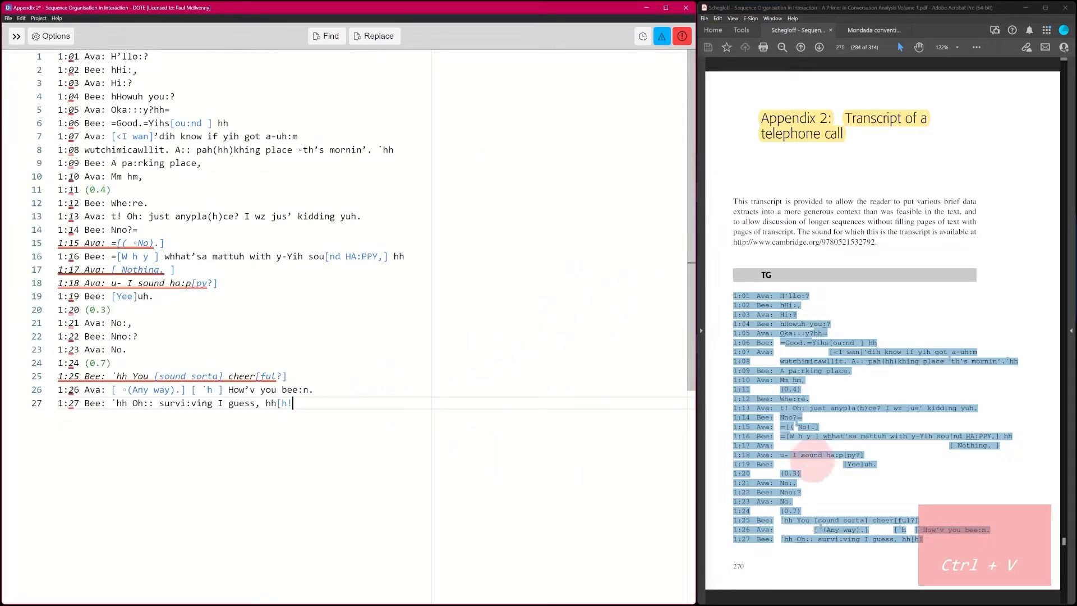
click(847, 501)
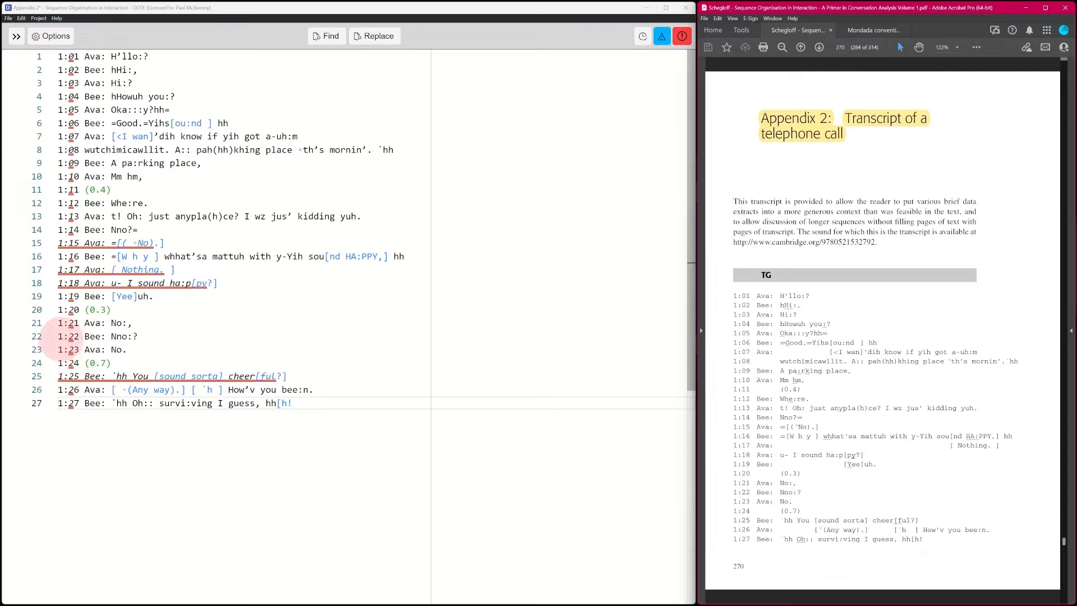
click(51, 53)
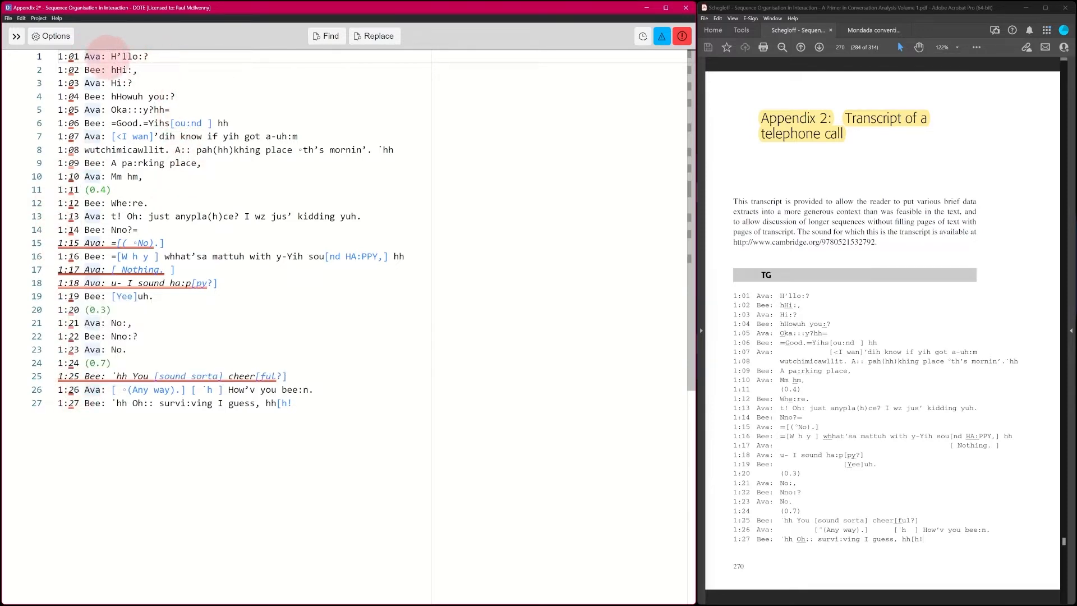
click(109, 60)
click(99, 70)
drag(99, 70, 147, 203)
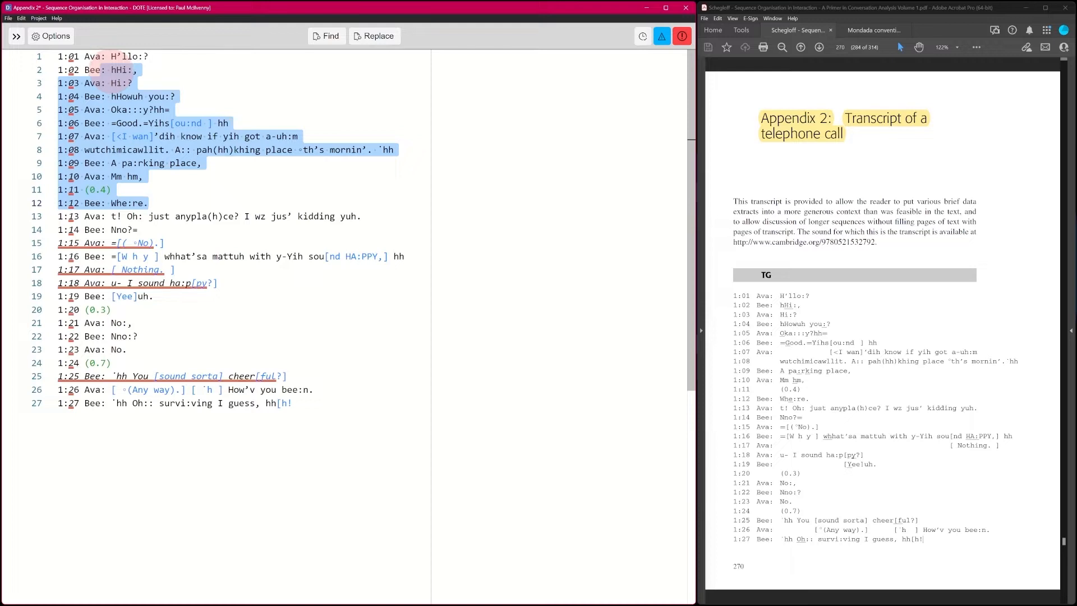
click(203, 203)
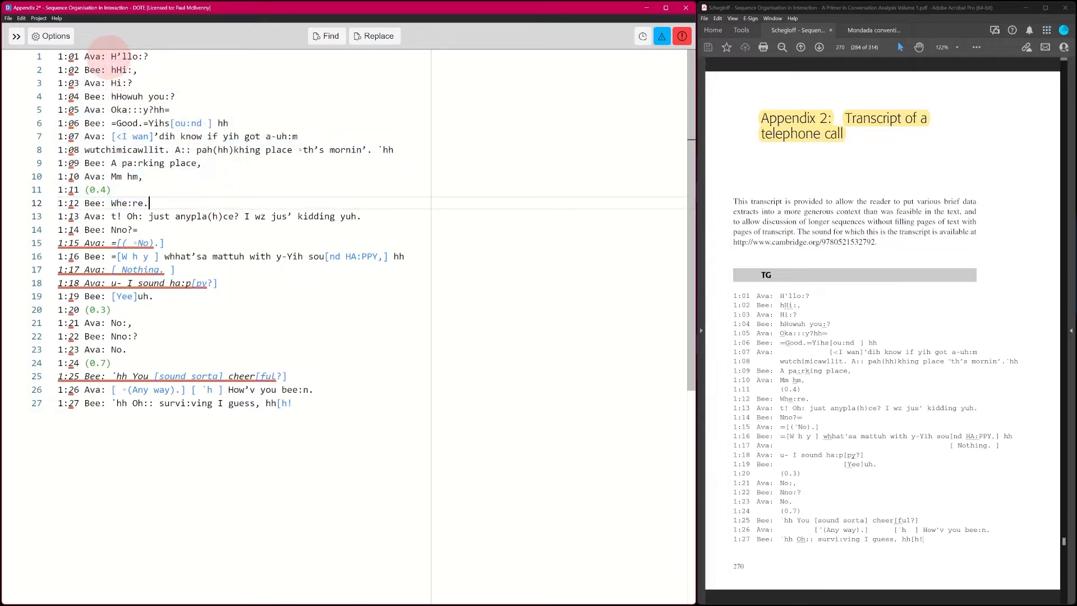
Step: Replace the space after the speaker name with a tab on each of transcript lines 1 to 7
click(112, 56)
key(BackSpace)
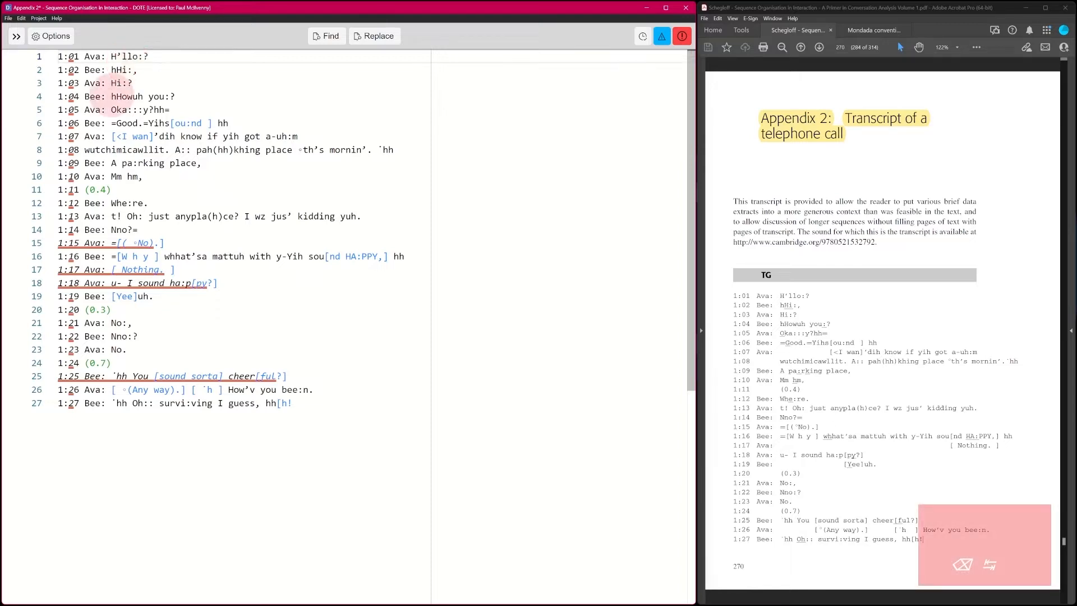
drag(107, 58, 118, 59)
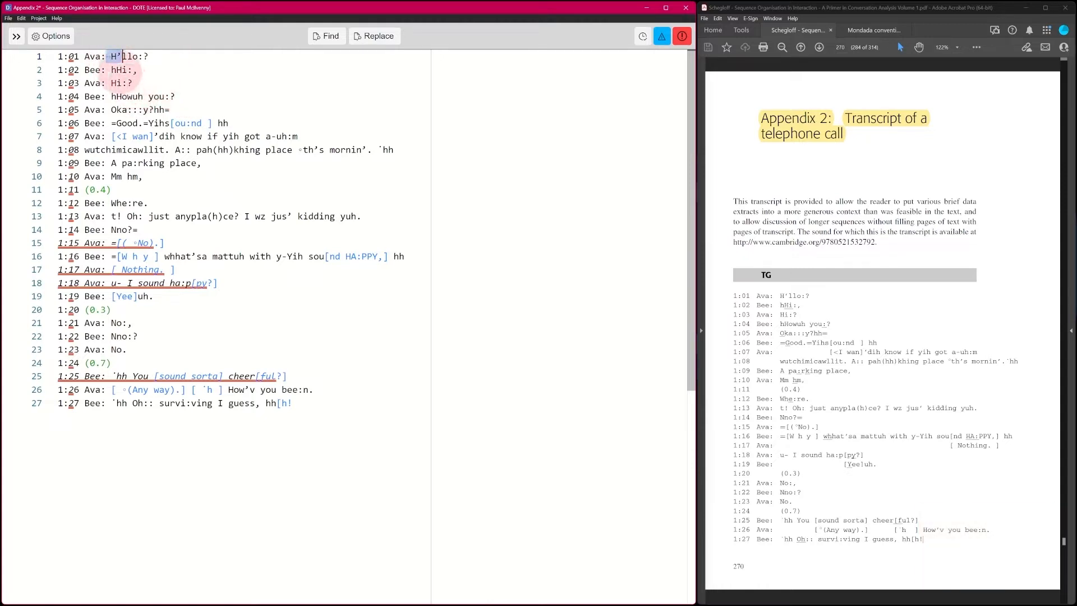
click(112, 70)
key(Tab)
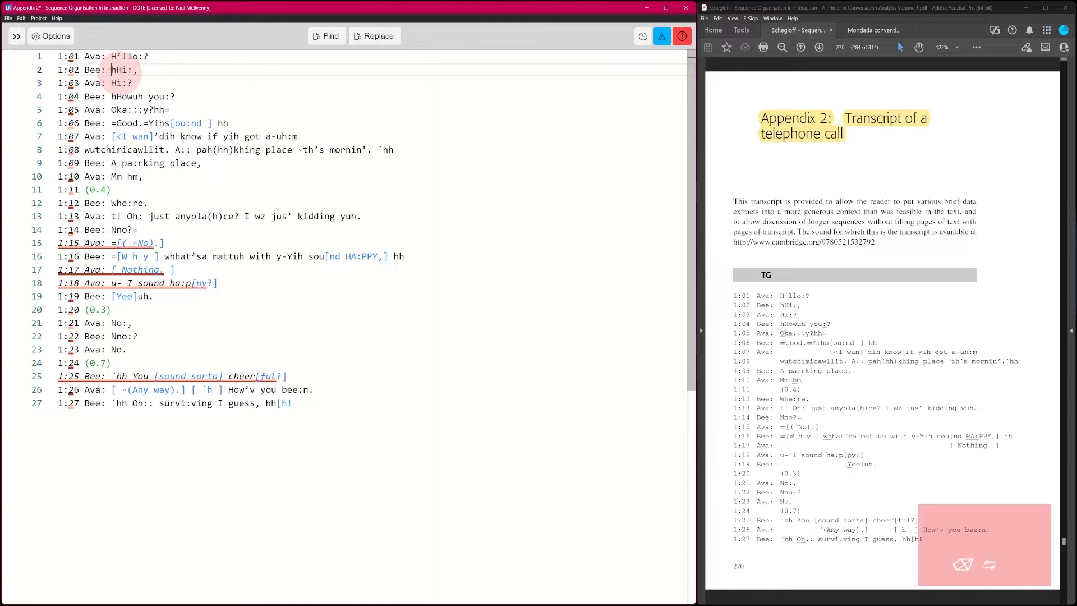
key(Down)
key(Tab)
key(Down)
key(Down)
key(Tab)
key(Down)
key(Tab)
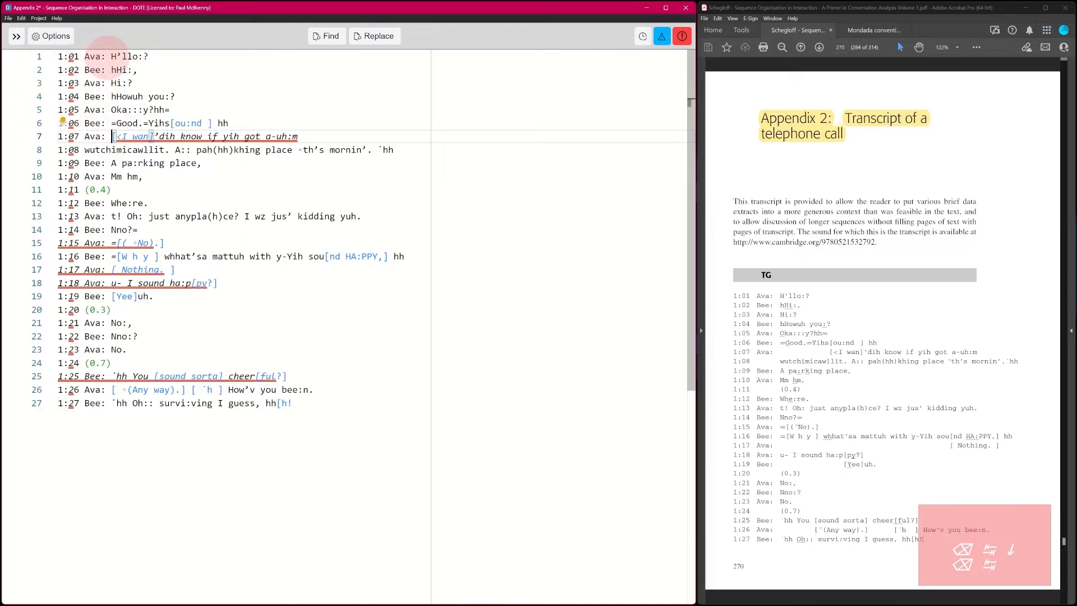
Step: Set the width of the name-column to 13 in the transcript options
click(51, 37)
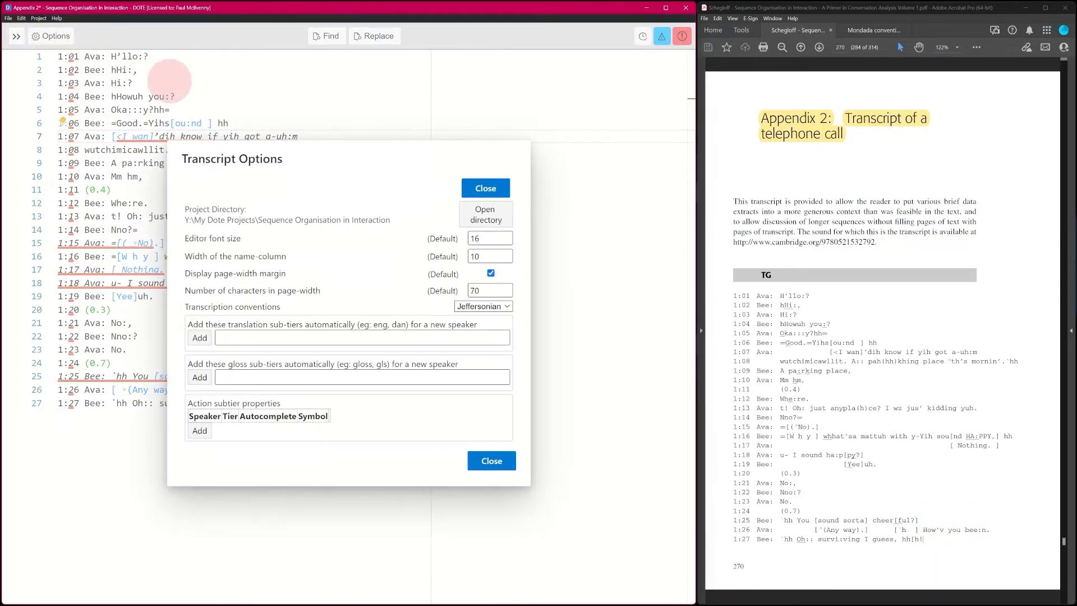
click(506, 253)
click(505, 253)
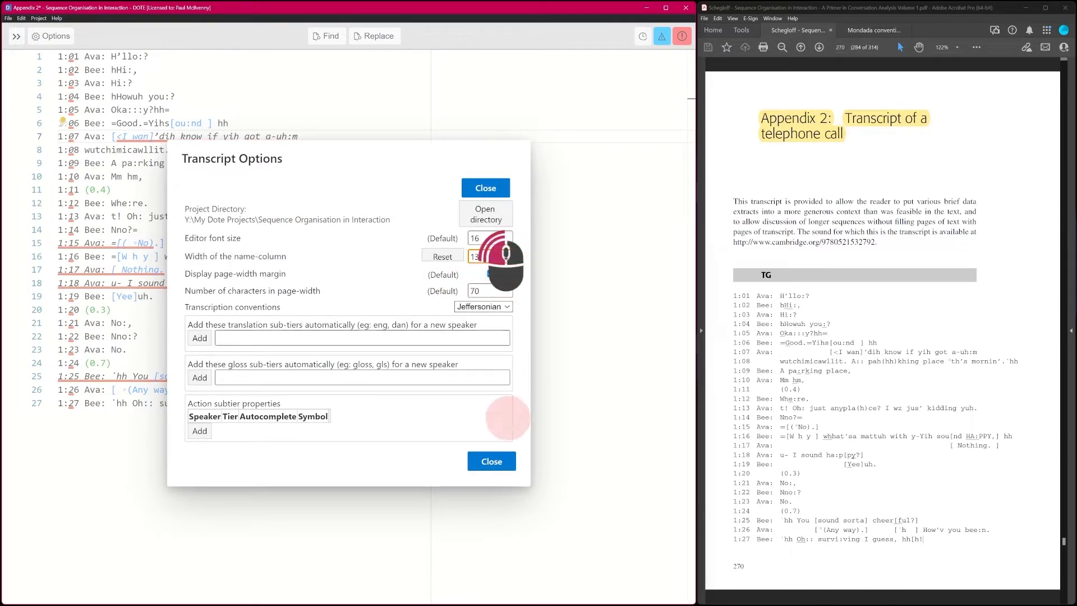
click(492, 461)
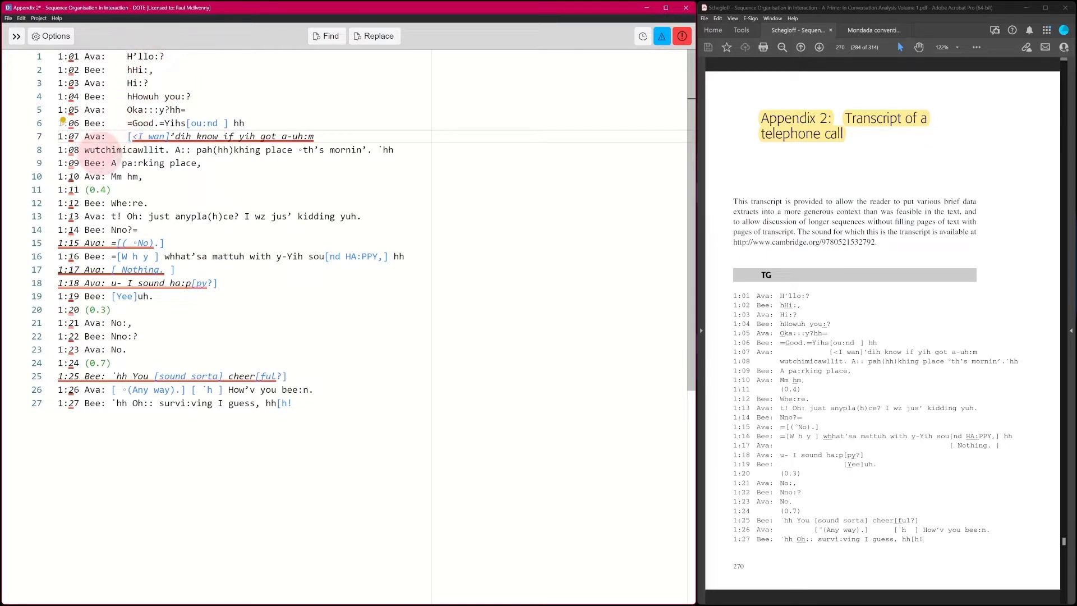
Step: Align the speech on transcript lines 8 and 9 to the name-column using tabs
click(85, 150)
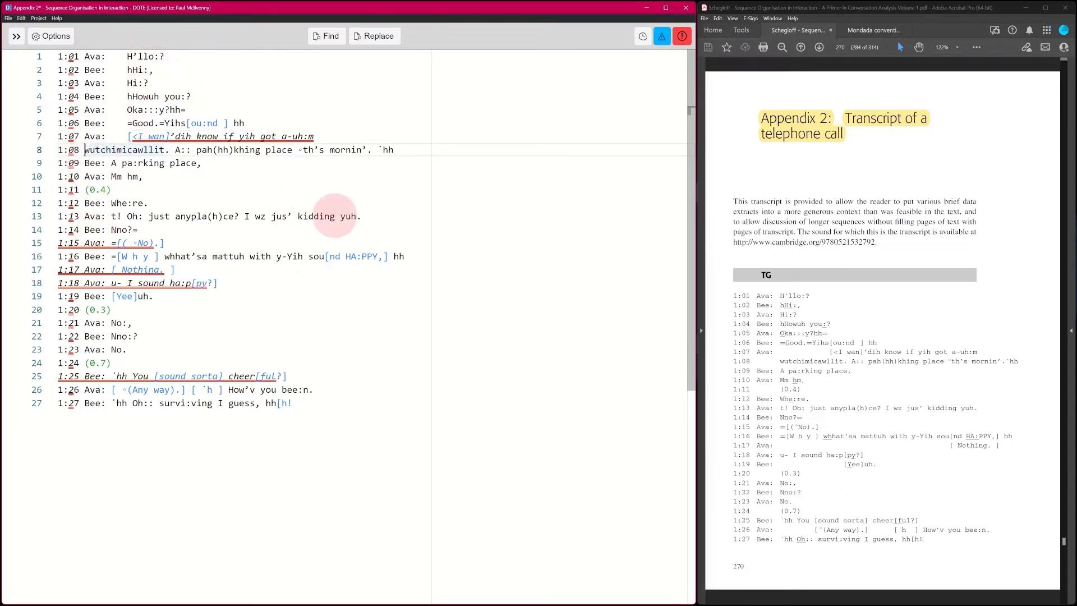
key(Tab)
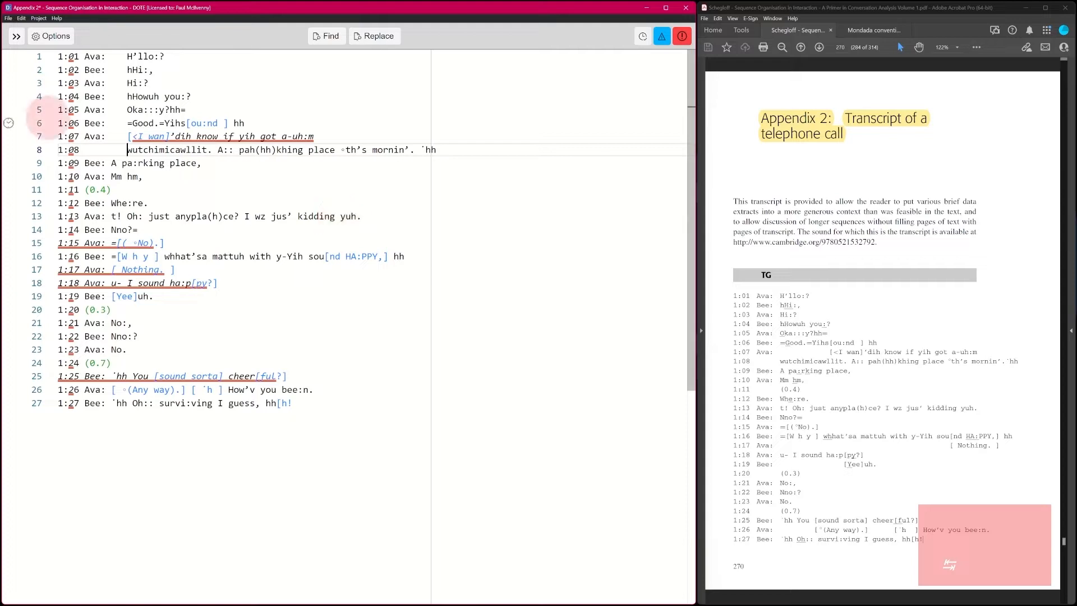
click(112, 163)
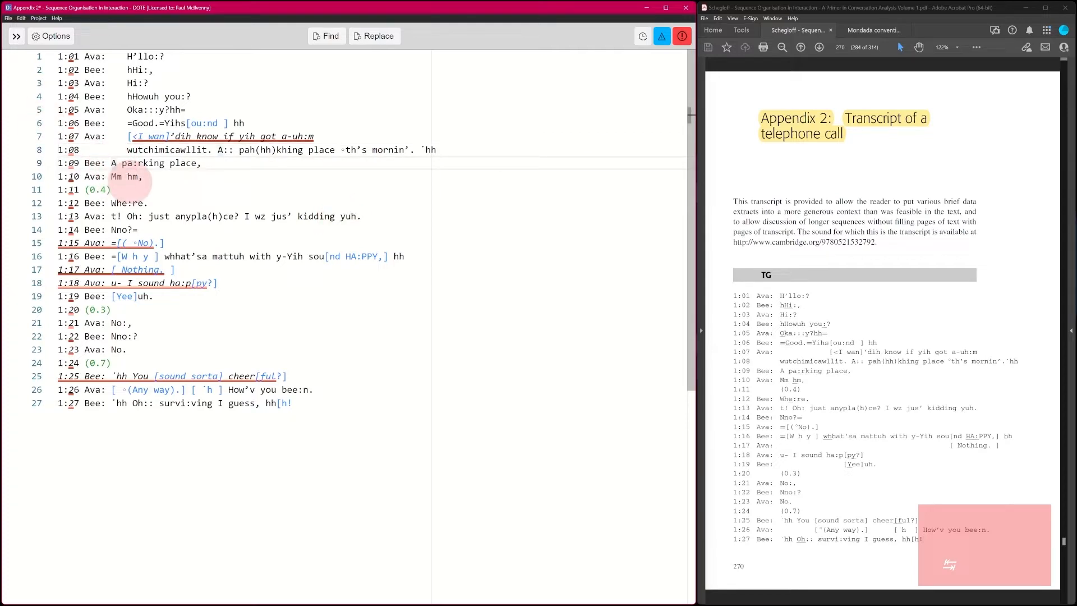
key(BackSpace)
key(Tab)
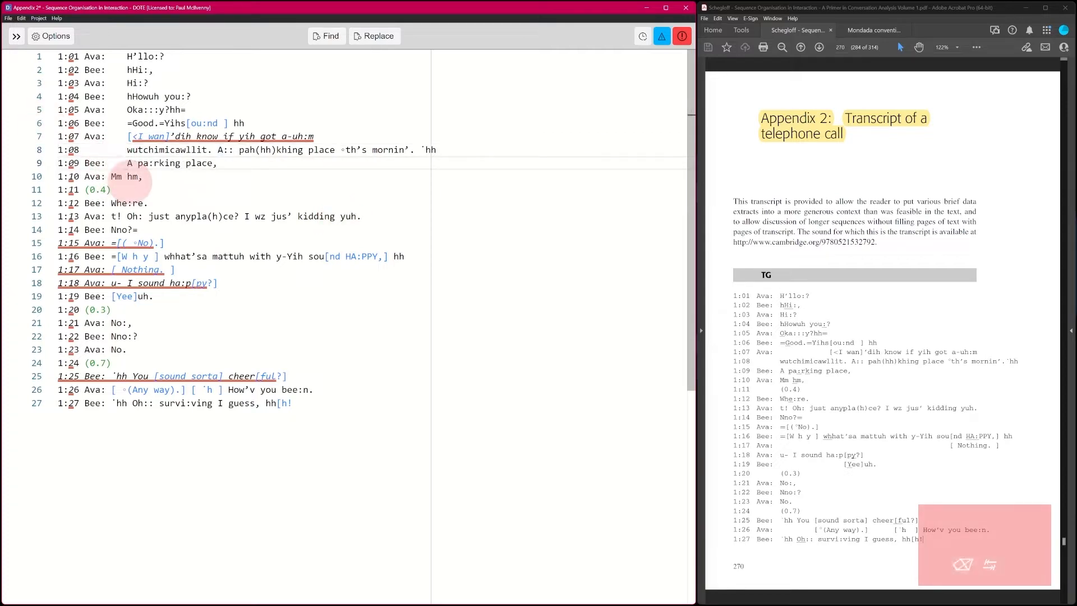
Step: Tab-align the speech on line 10 and the (0.4) pause on line 11 to the name-column
key(Down)
key(Right)
key(BackSpace)
key(Tab)
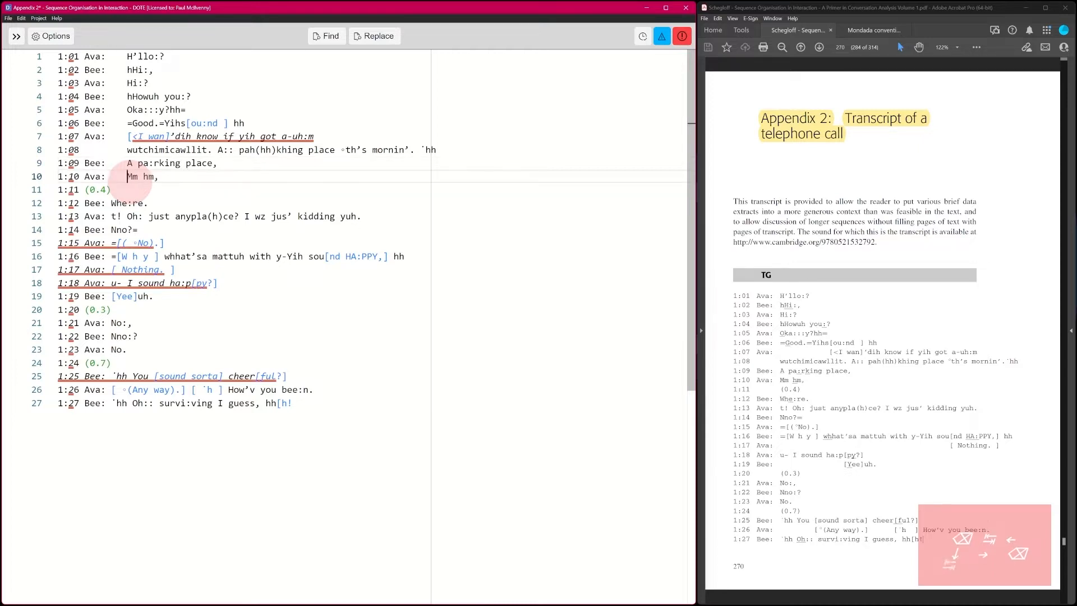
key(Down)
key(Left)
key(Left)
key(Left)
key(Tab)
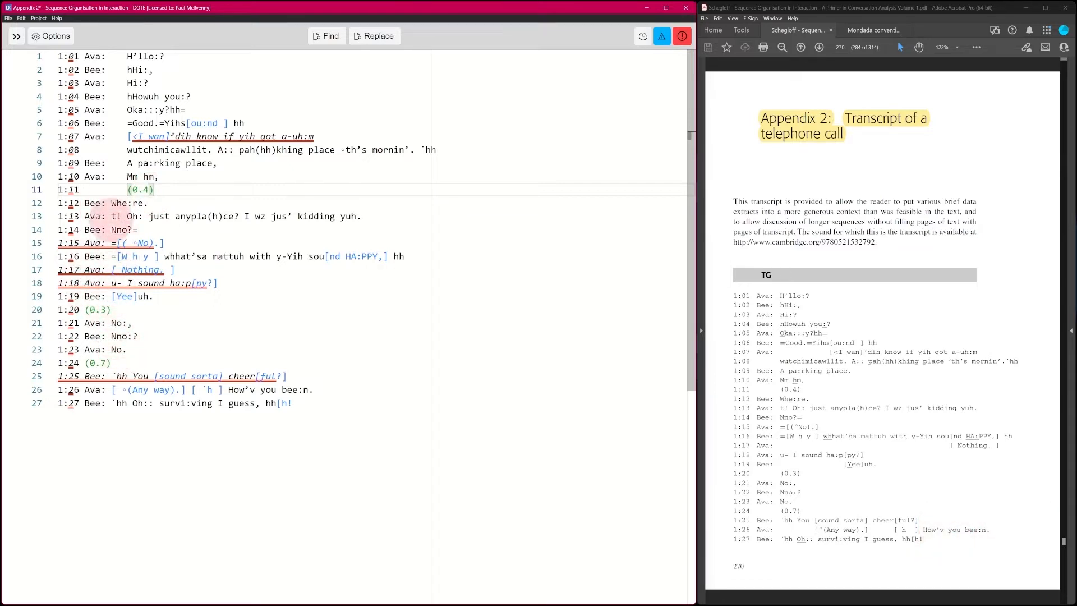
Step: Replace the space after the speaker name with a tab on lines 12 to 14 simultaneously, using multiple cursors
click(116, 203)
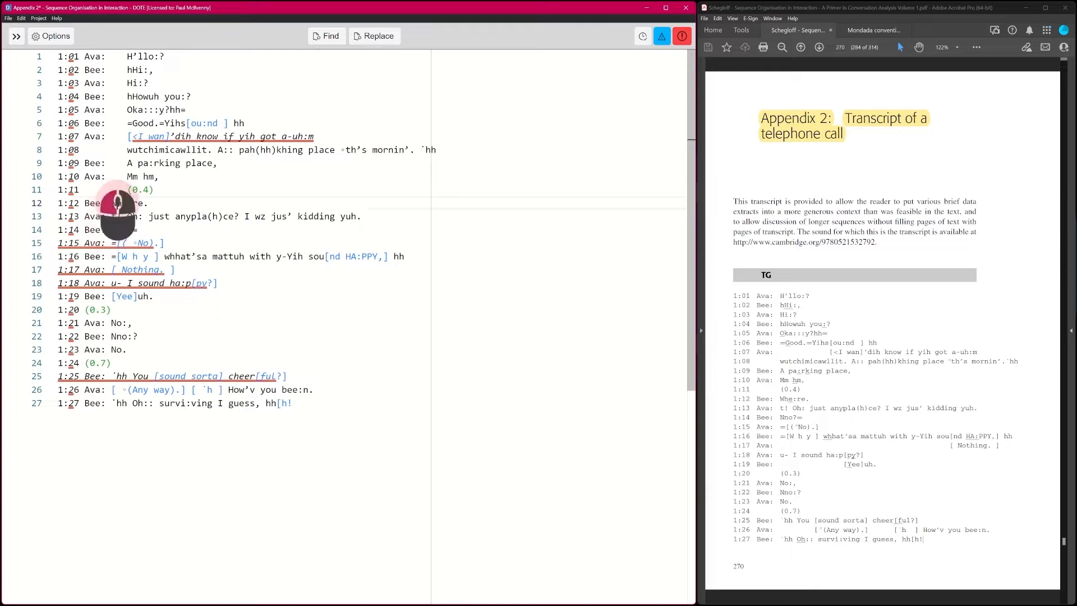
key(Left)
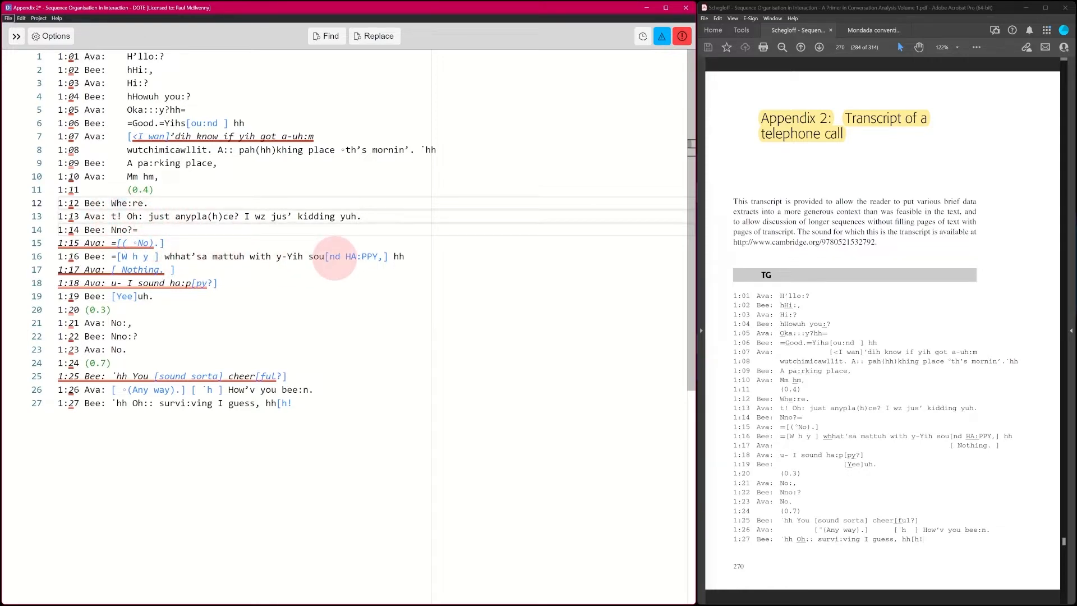
key(Escape)
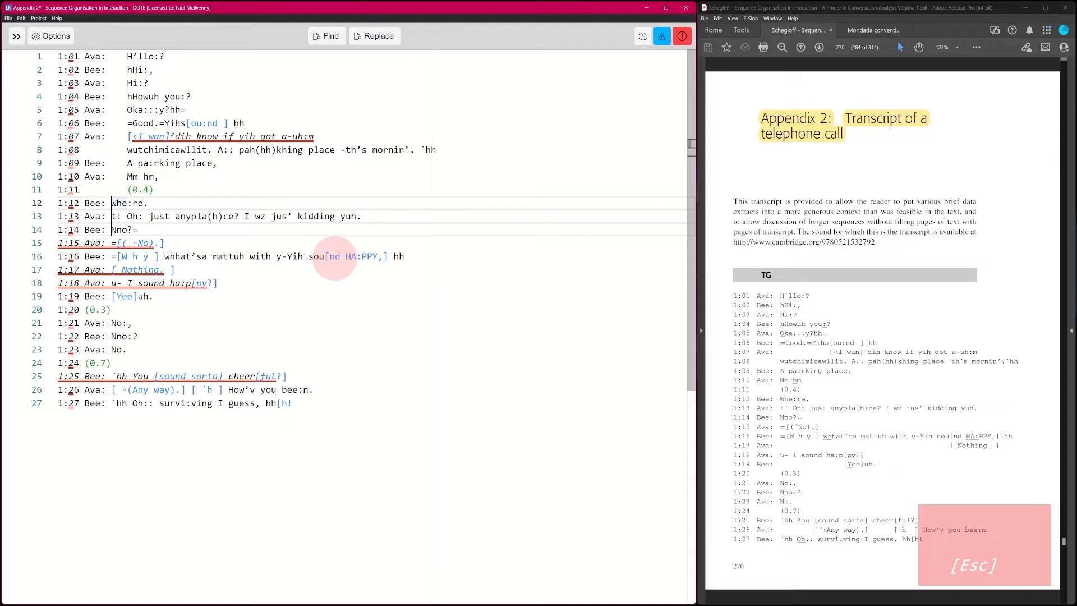
key(BackSpace)
key(Tab)
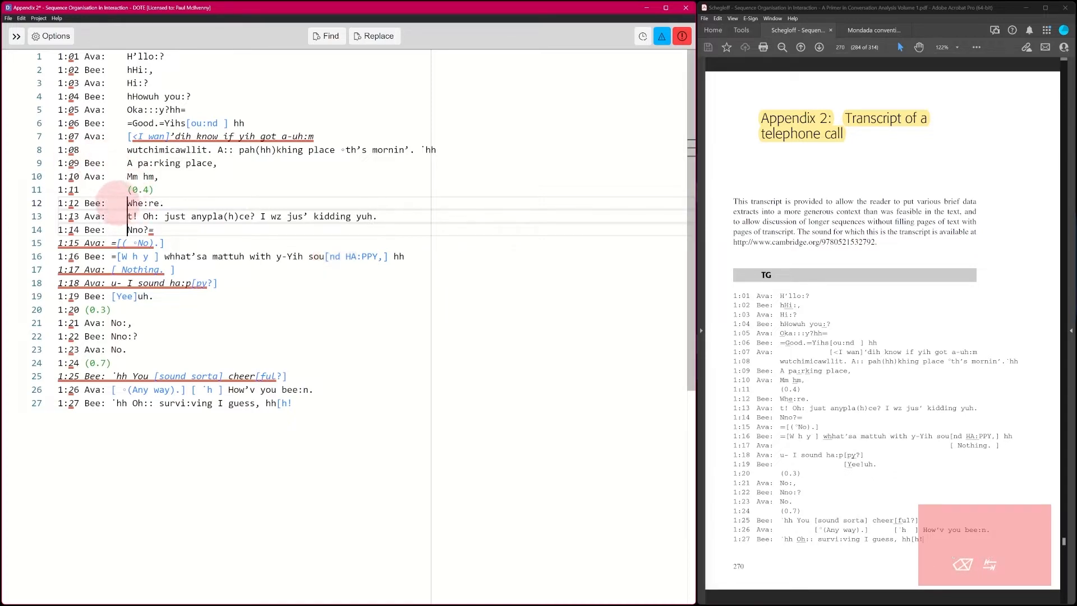
click(127, 215)
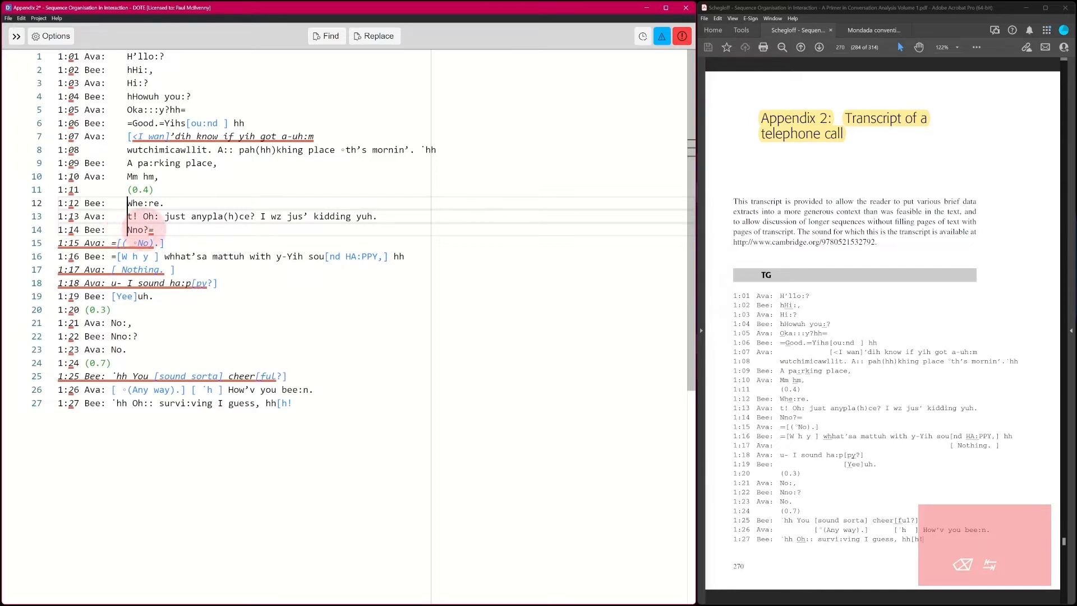
click(163, 233)
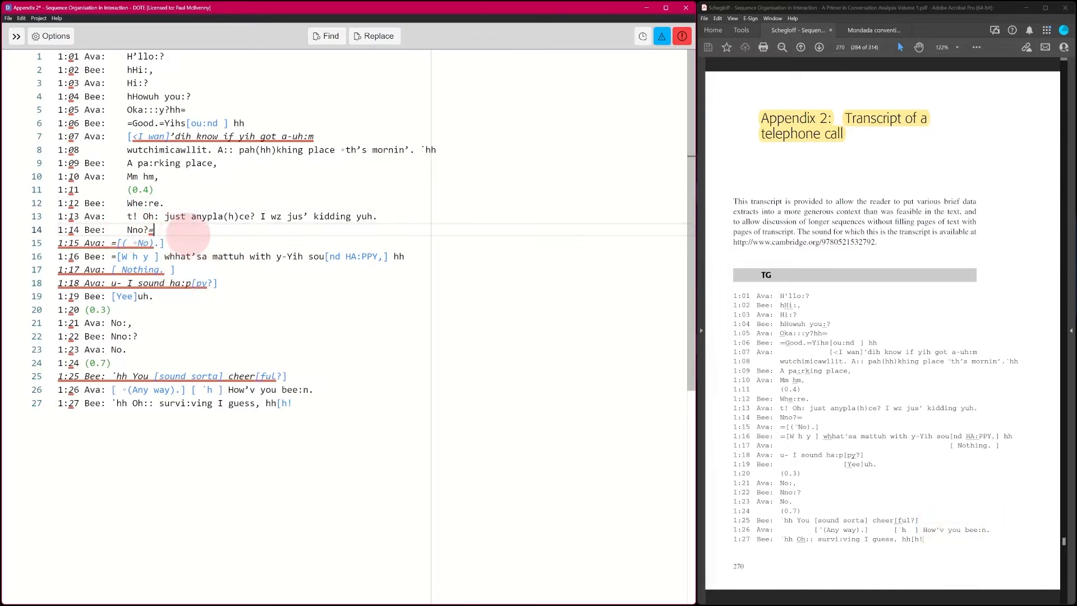
Step: Replace the space after the speaker name with a tab on lines 15 to 18 simultaneously, using multiple cursors
drag(112, 243, 116, 243)
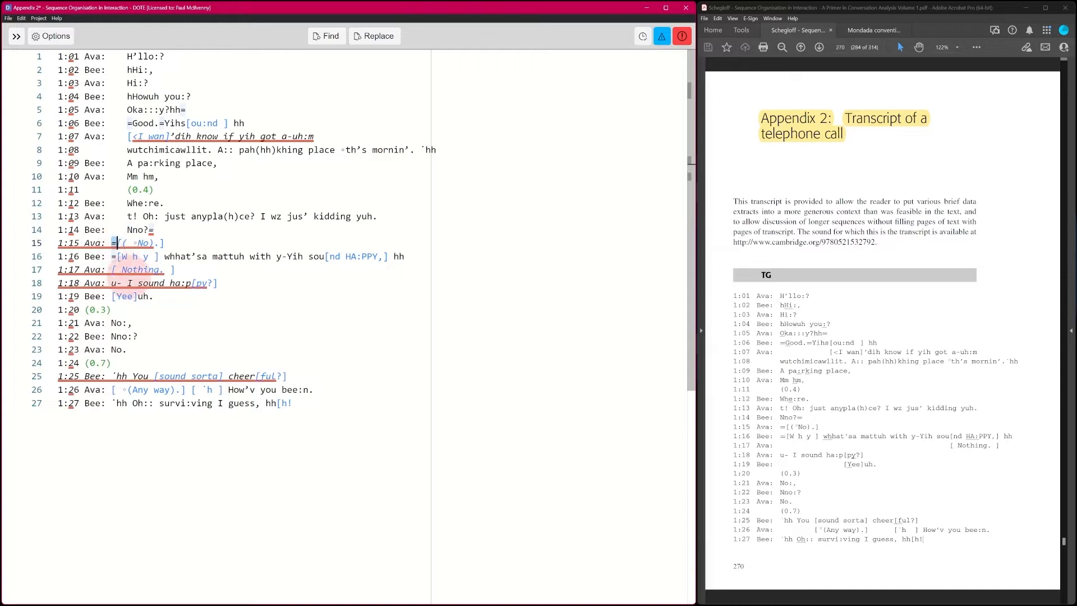
click(111, 241)
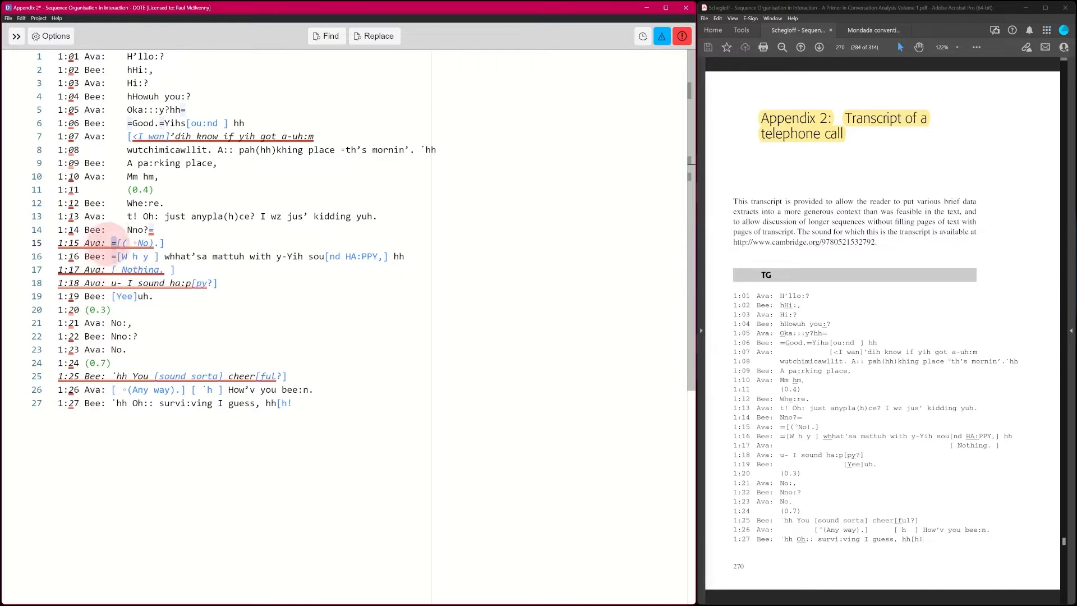
key(Left)
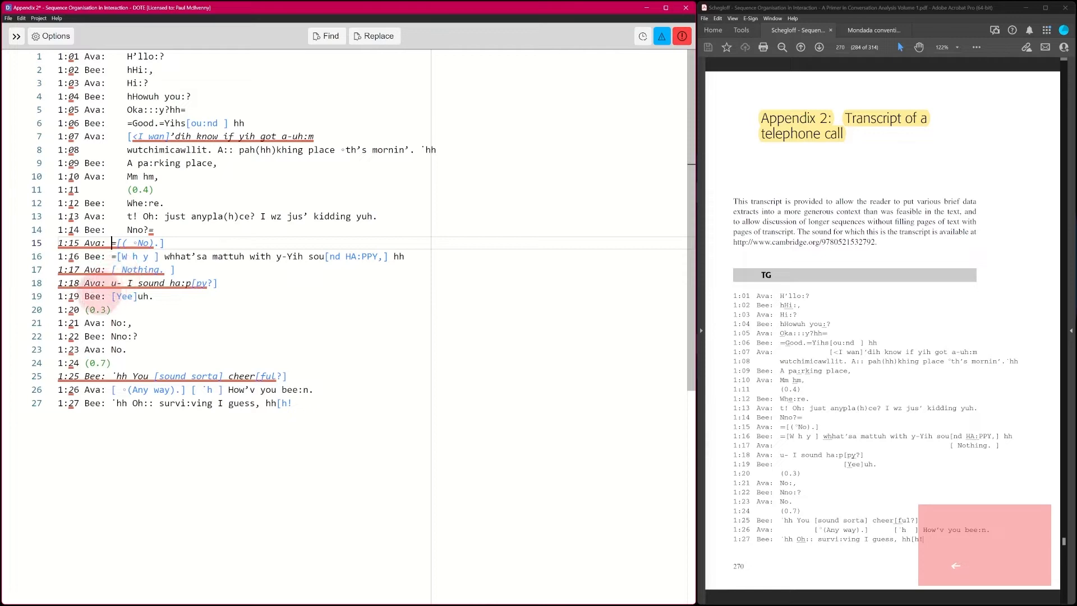
alt+click(112, 257)
alt+click(111, 269)
alt+click(111, 283)
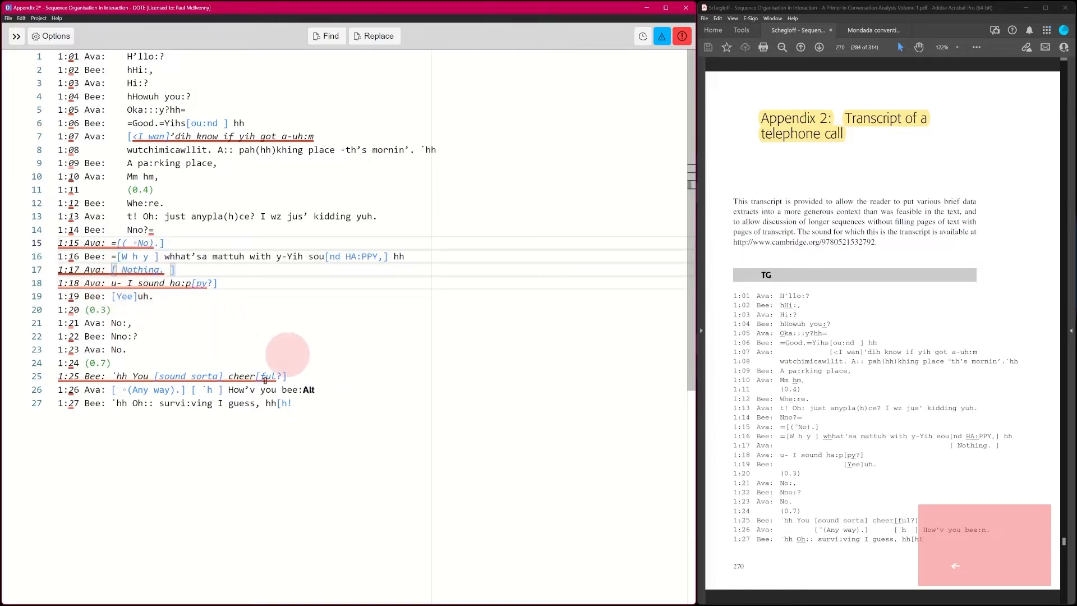
key(BackSpace)
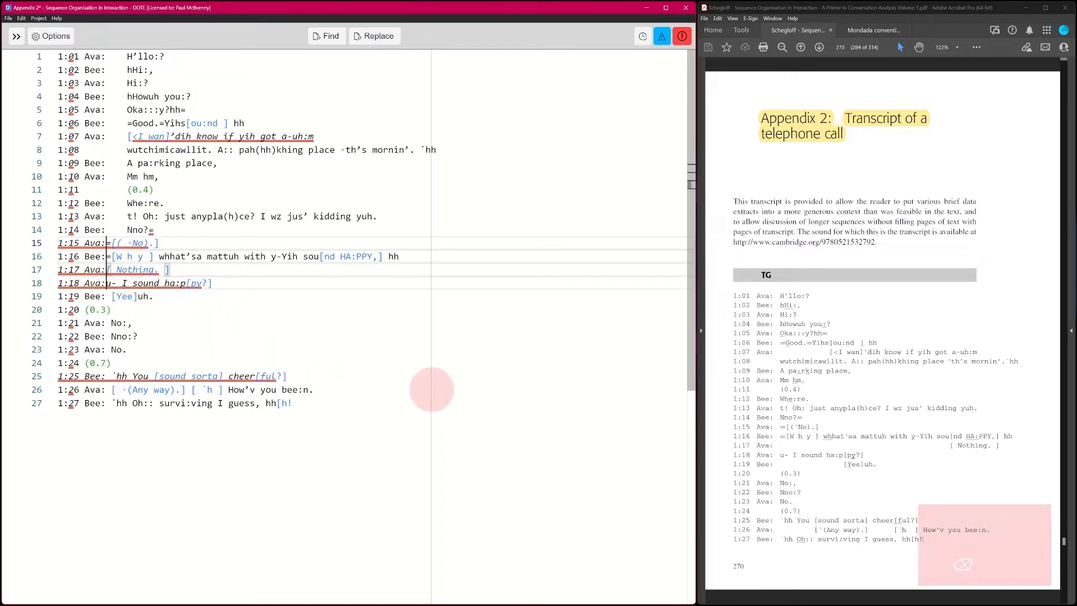
key(Tab)
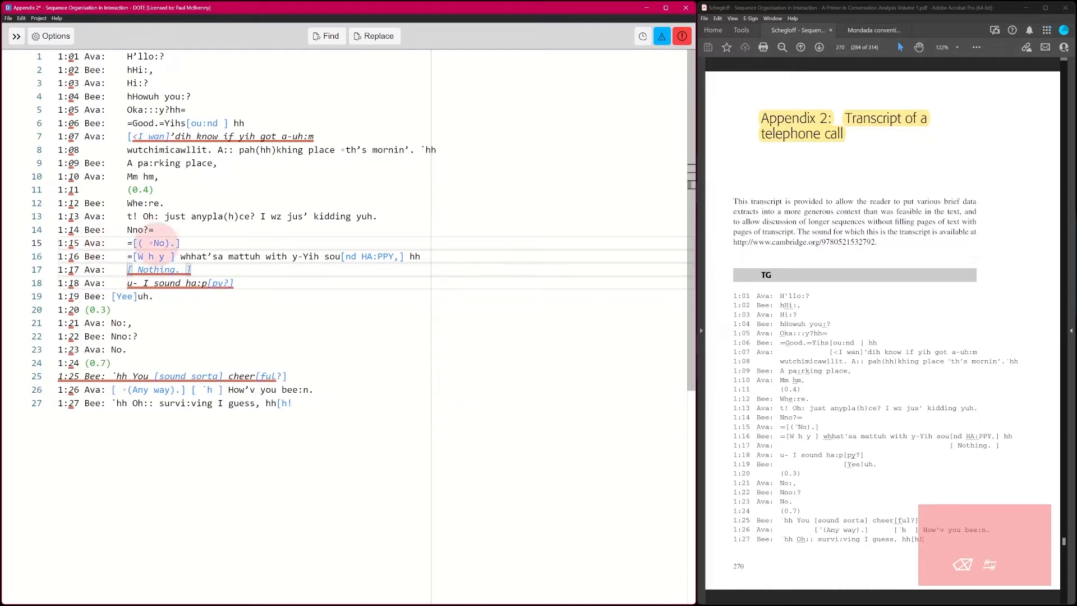
Step: Align the speech "[Yee]uh." on line 19 to the name-column by replacing its leading space with a tab
click(112, 296)
key(BackSpace)
key(Tab)
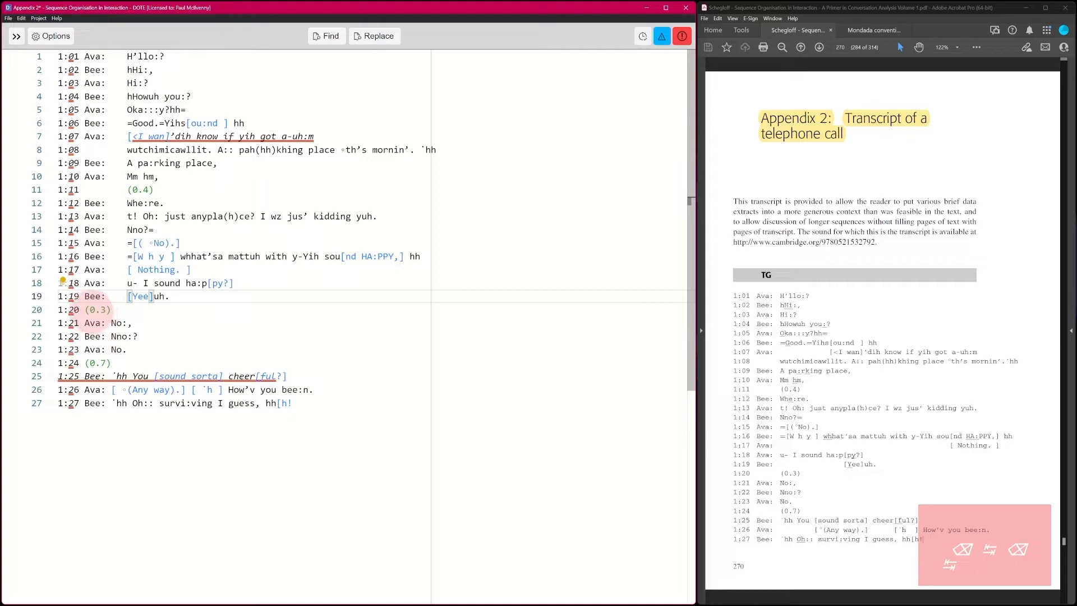
Step: Replace the space after the speaker name with a tab on lines 21 to 23 simultaneously, using a column of cursors
click(85, 309)
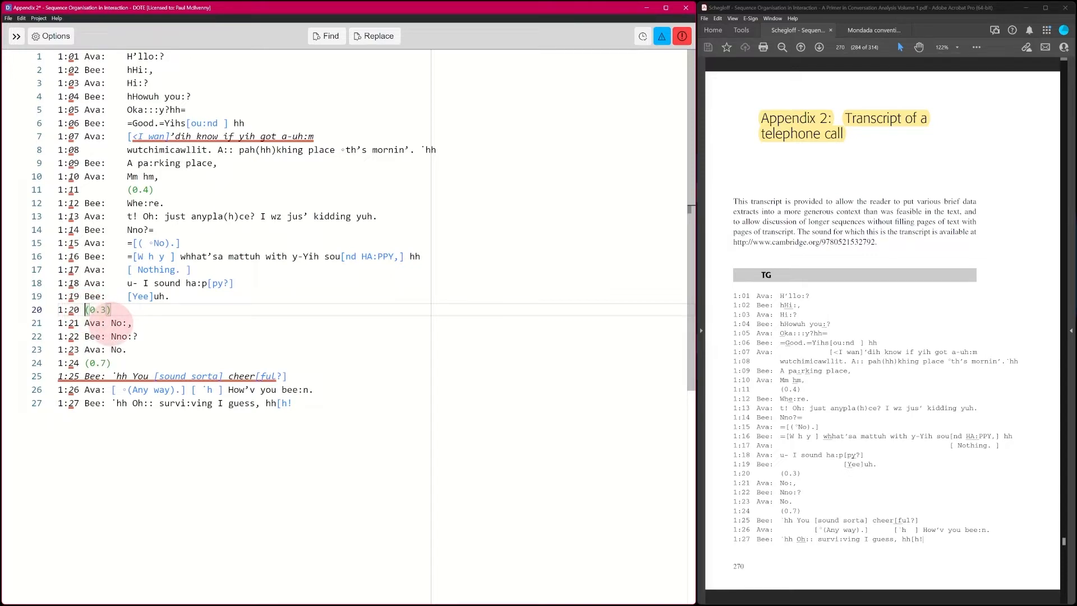
click(111, 323)
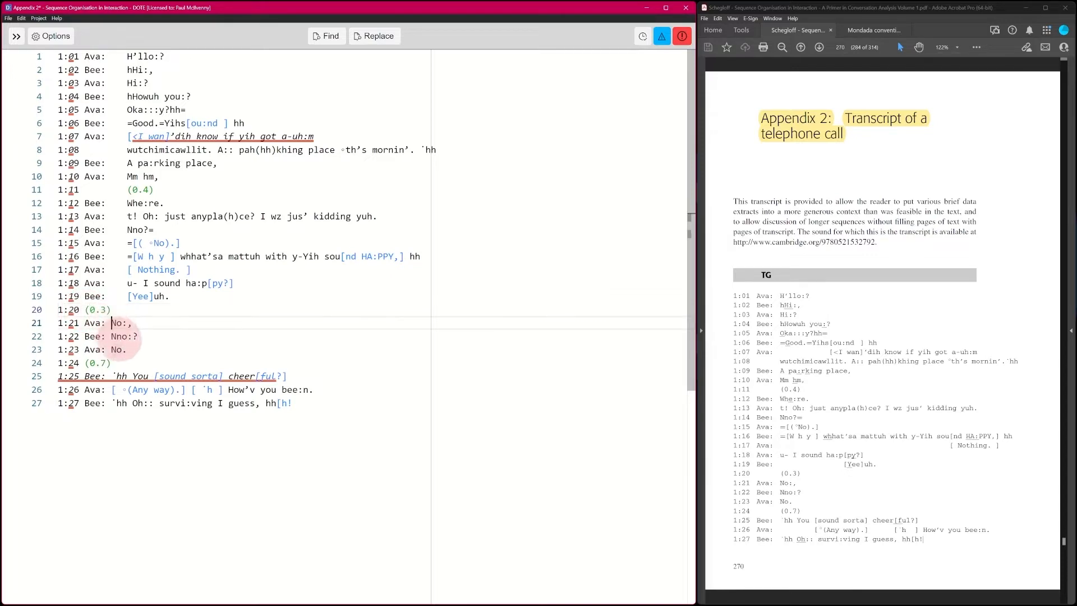
alt+shift+click(111, 349)
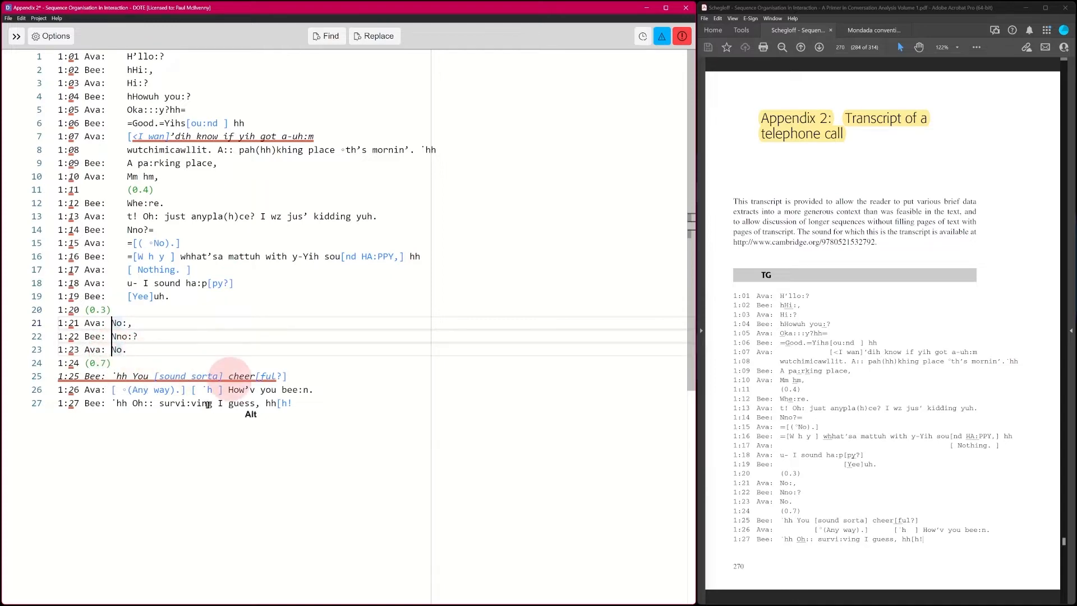
key(BackSpace)
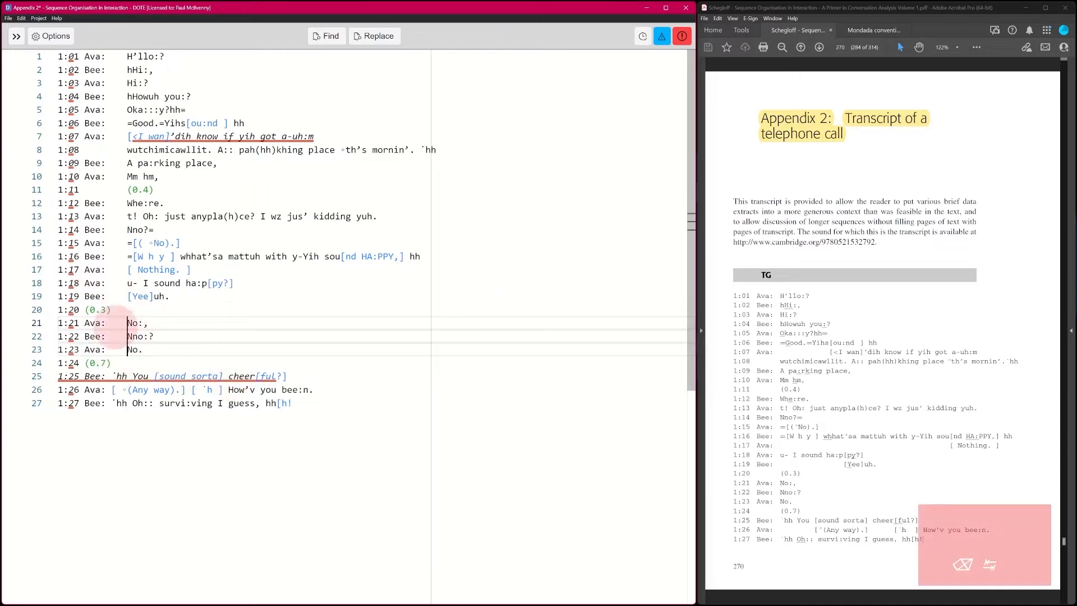
click(87, 309)
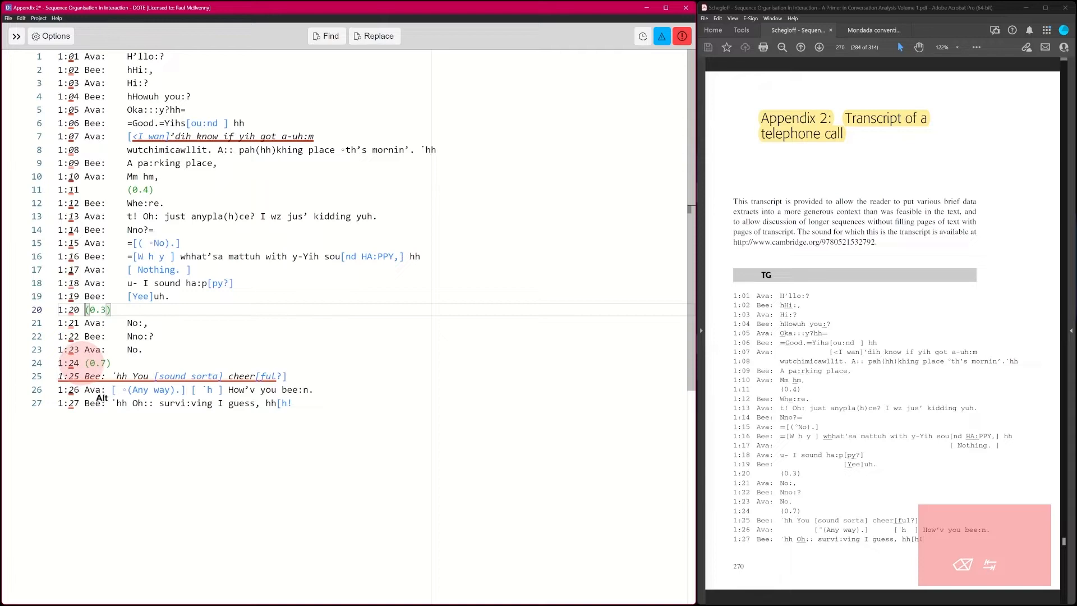
alt+click(90, 362)
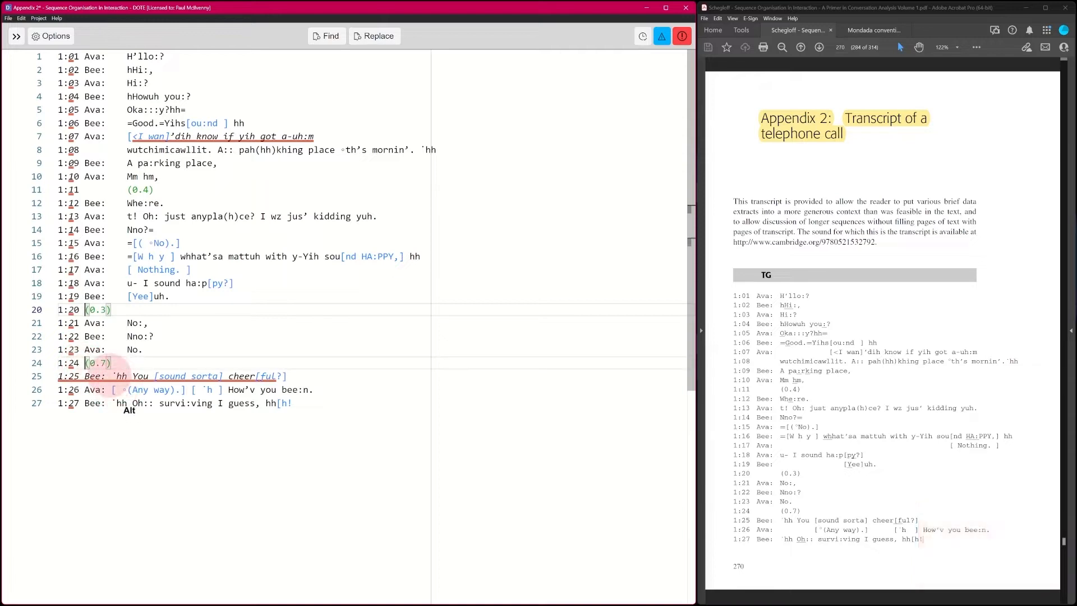
alt+click(112, 376)
alt+click(113, 391)
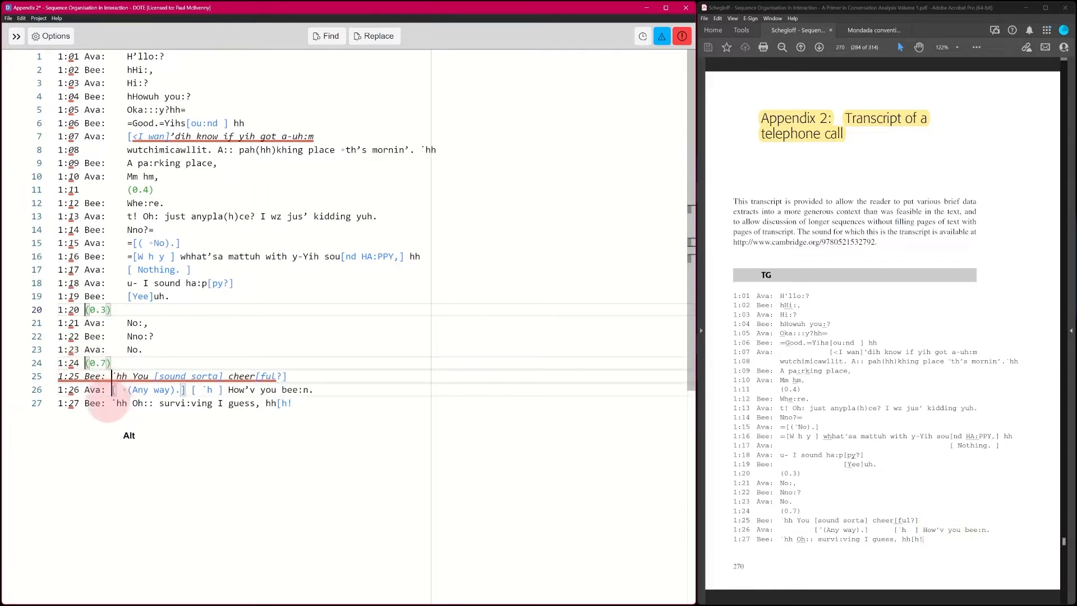
alt+click(113, 403)
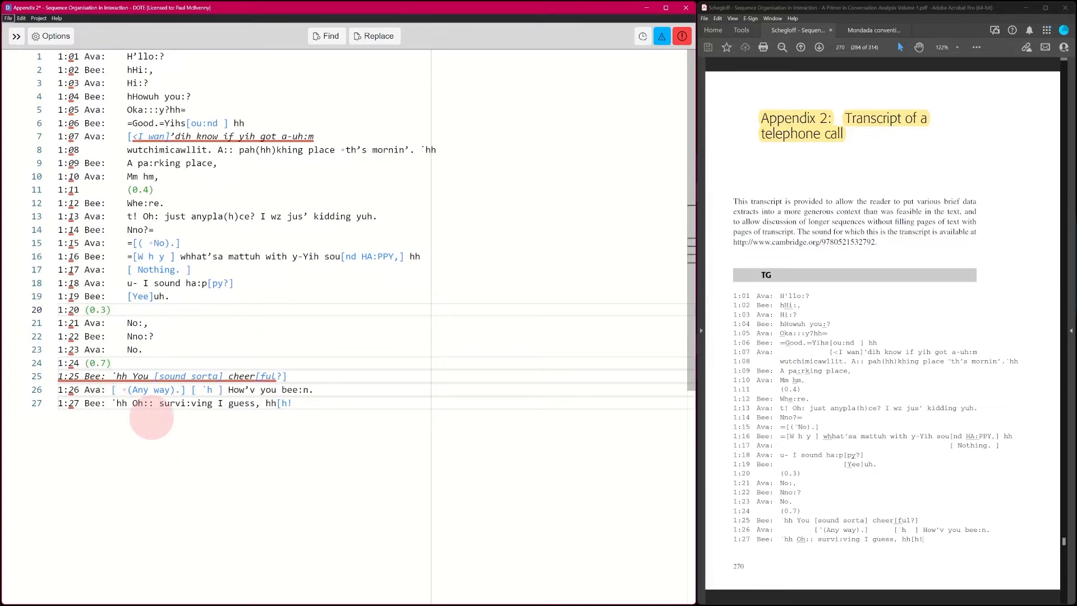
key(Escape)
click(154, 403)
Step: Align the speech on lines 25 to 27 to the name-column by swapping the preceding spaces for tabs simultaneously
click(113, 377)
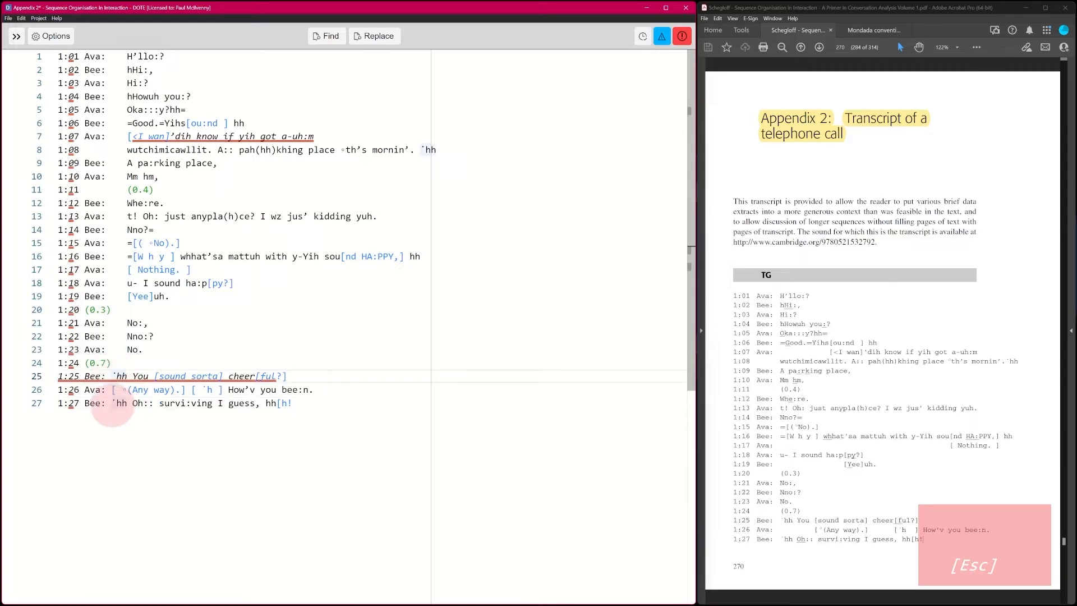
alt+shift+click(113, 402)
key(BackSpace)
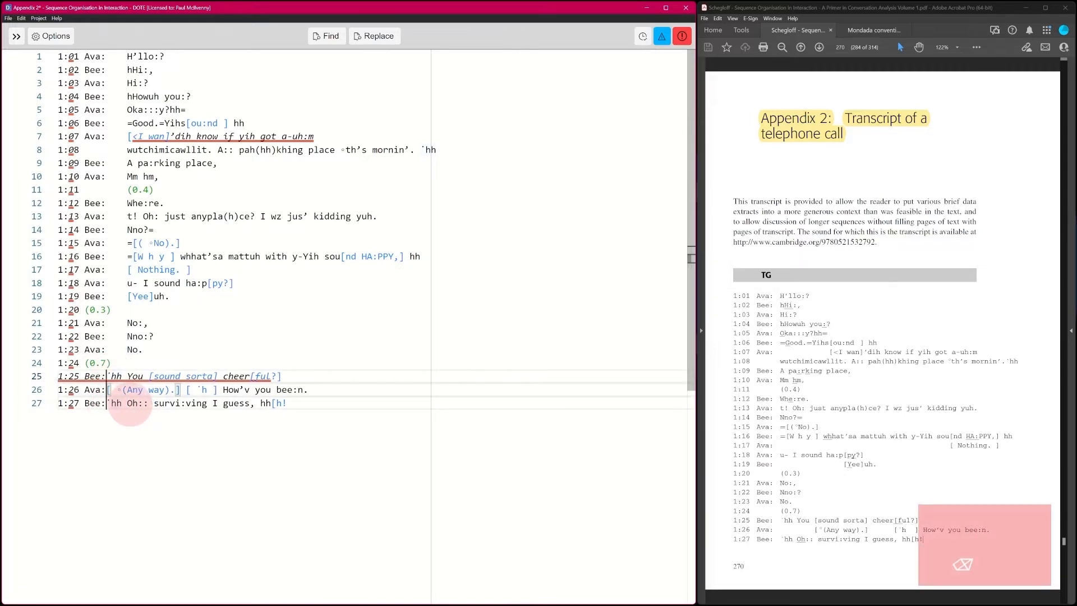
key(Tab)
Step: Tab-align the (0.3) pause on line 20 and the (0.7) pause on line 24 to the name-column together
click(78, 309)
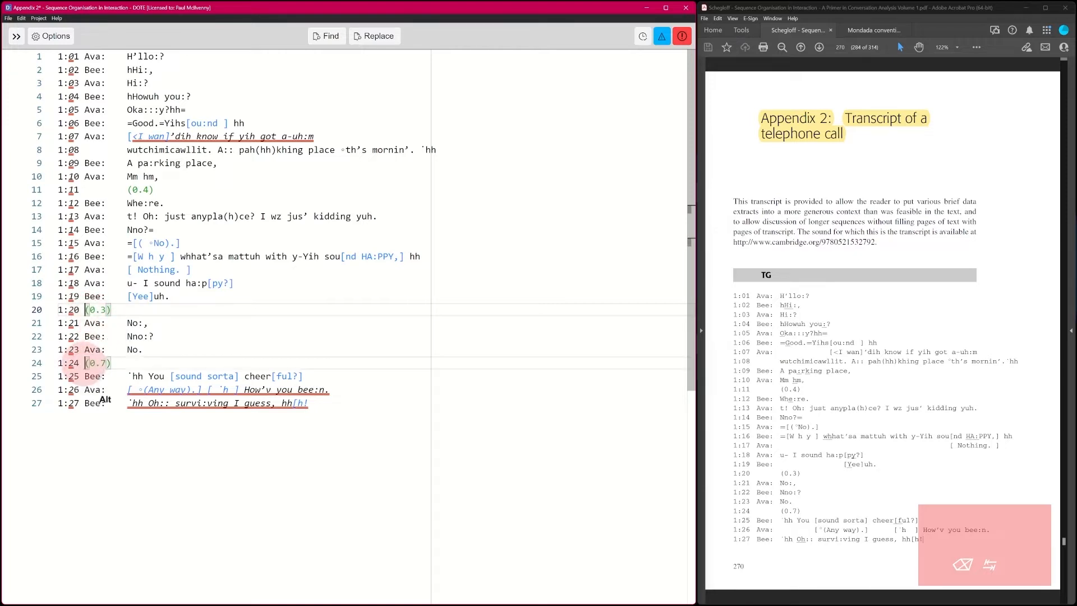
key(Tab)
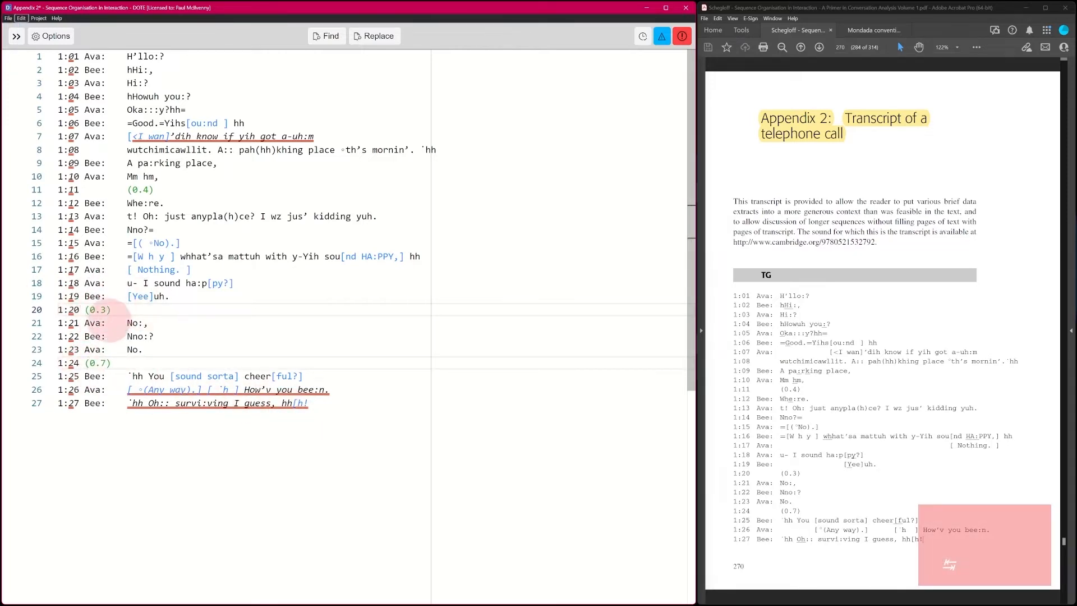
key(Tab)
key(Escape)
click(272, 336)
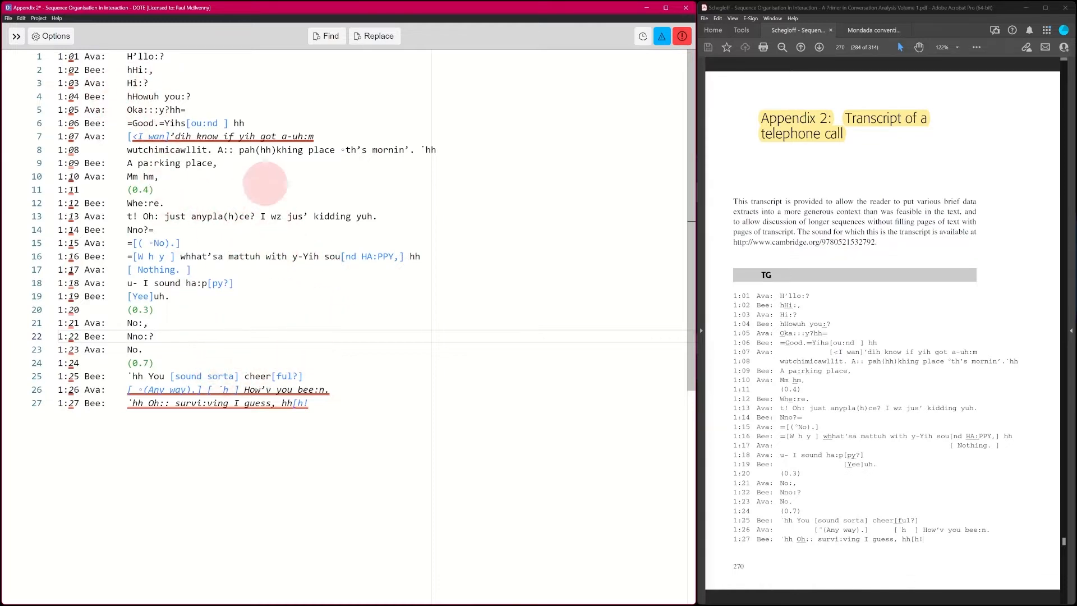
Step: Replace the curly apostrophe in "H’llo" on line 1 with a straight apostrophe
click(138, 56)
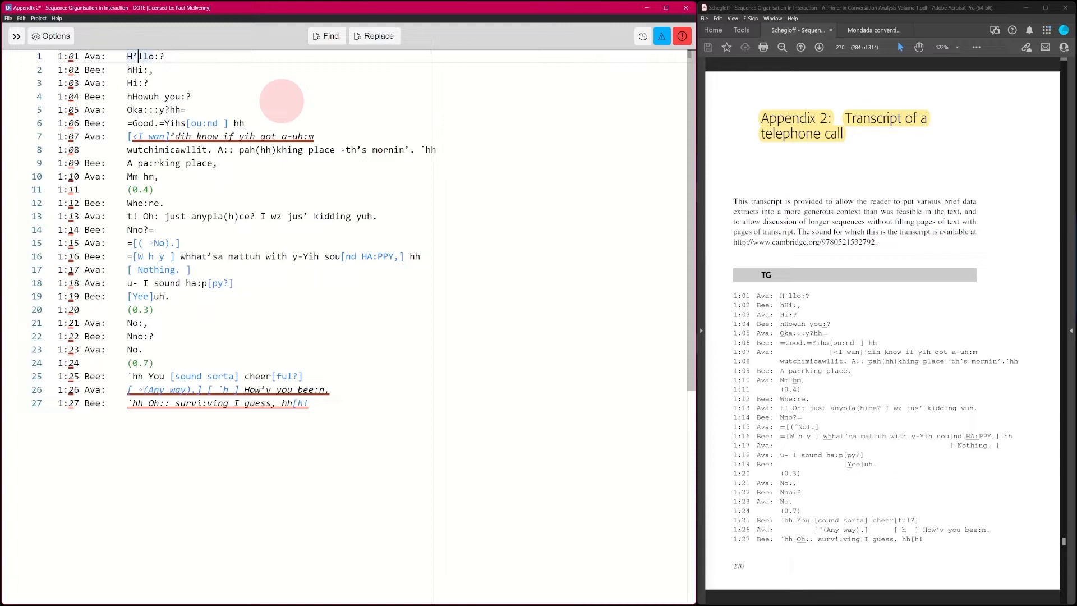
key(BackSpace)
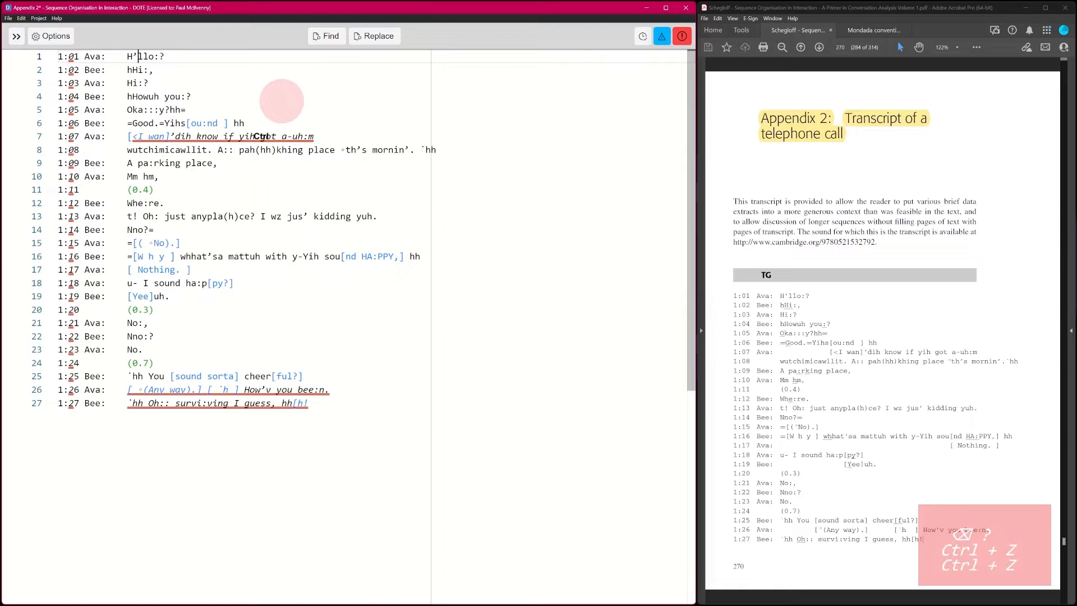
key(BackSpace)
text(')
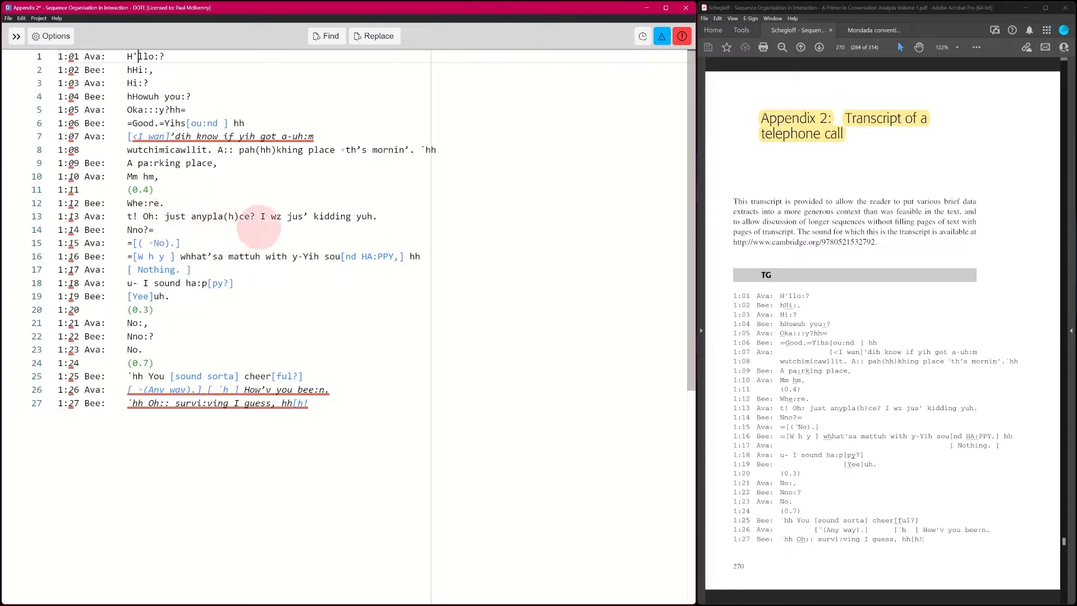
Step: Replace the small circle before "th’s mornin’" on line 8 with DOTE's soft symbol (°) from the symbol suggestions
double_click(342, 149)
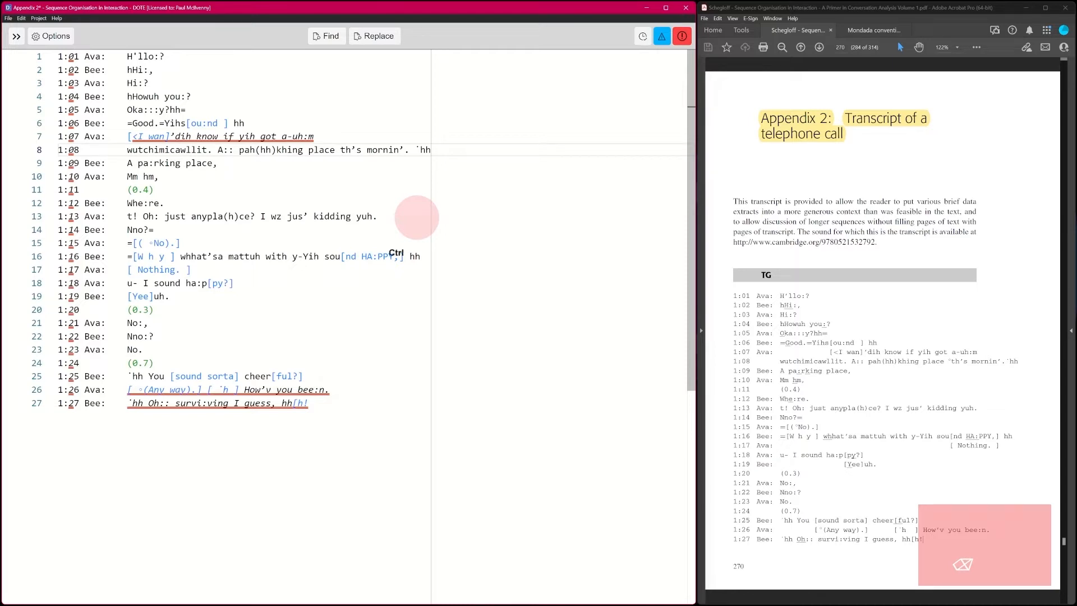
key(ctrl+space)
key(Down)
key(Down)
key(Down)
key(Down)
key(Down)
key(Down)
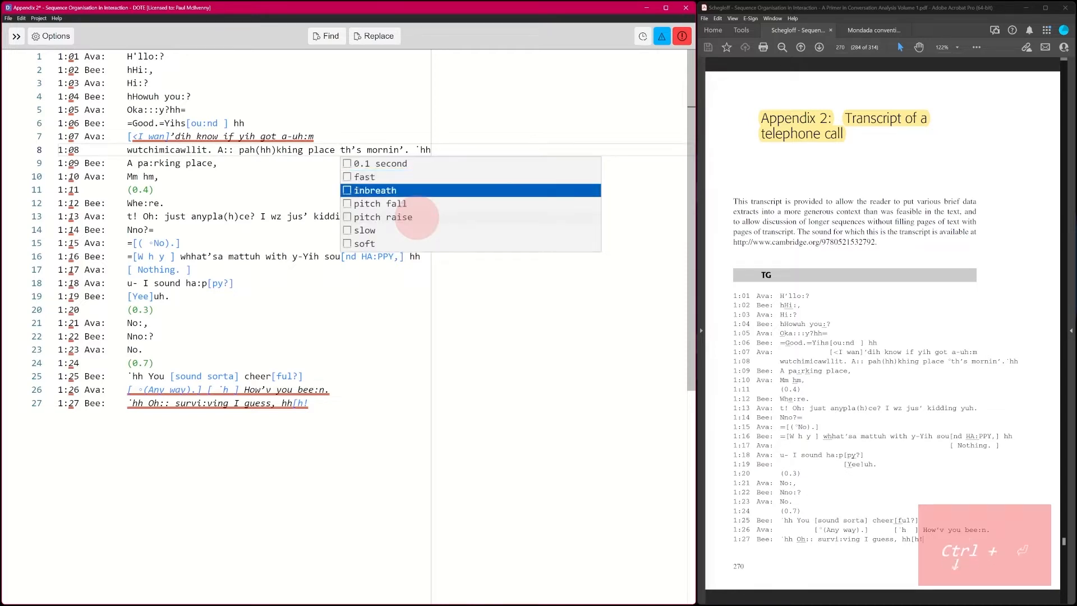
key(Return)
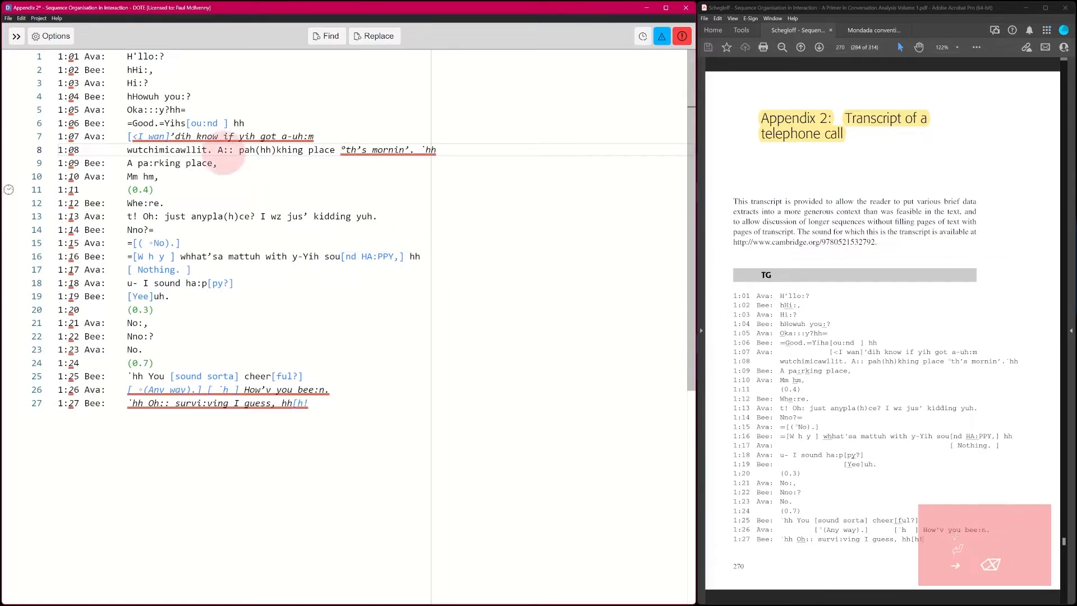
Step: Replace the small circle before "(Any way)" on line 26 with DOTE's soft symbol (°) from the symbol suggestions
click(303, 194)
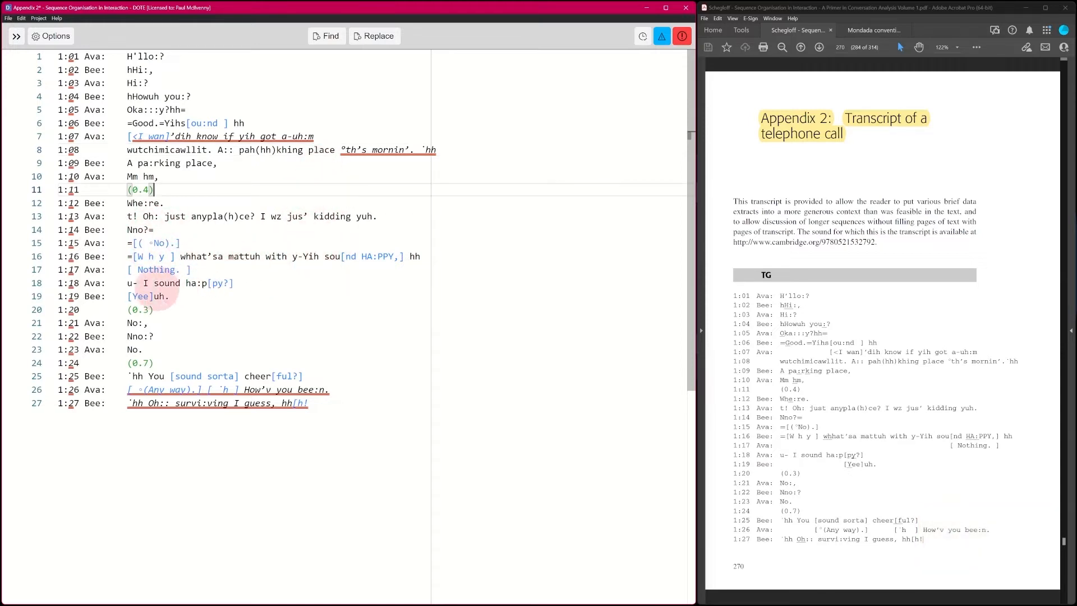
click(138, 390)
key(Right)
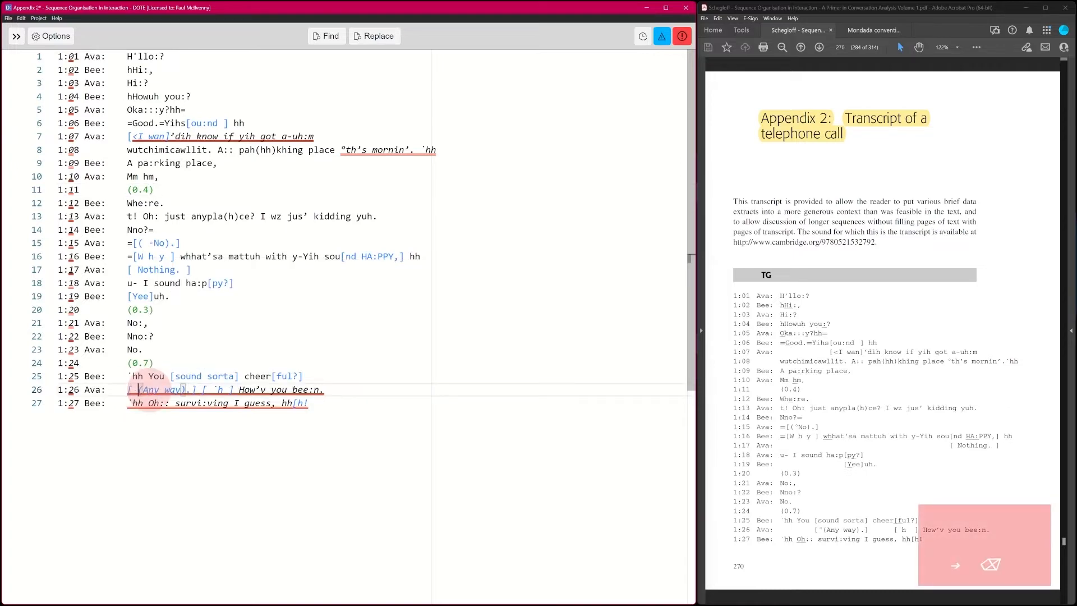
key(ctrl+Return)
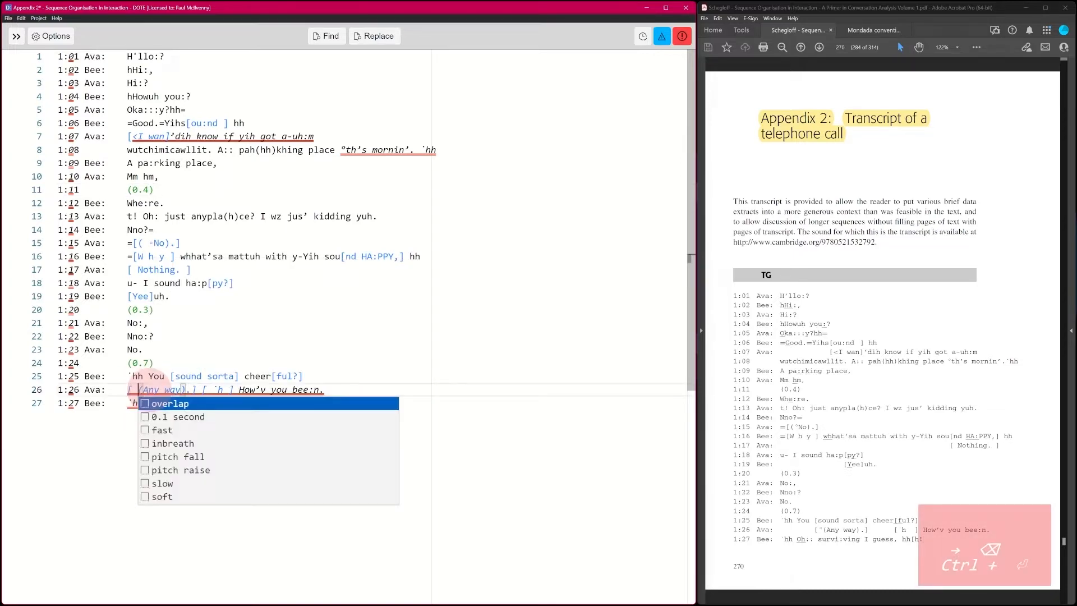
text(s)
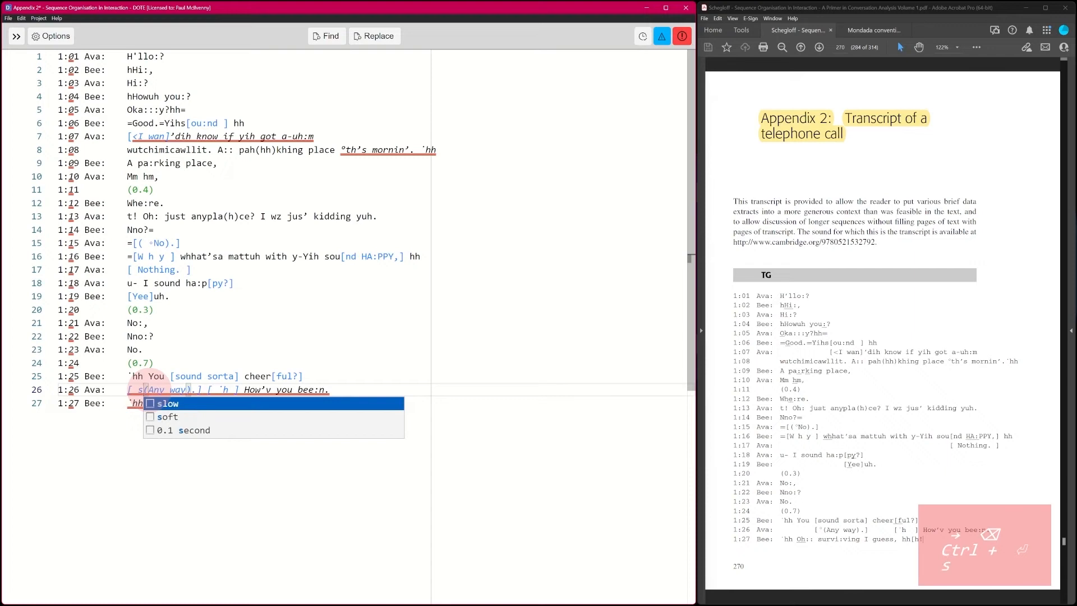
key(Down)
key(Return)
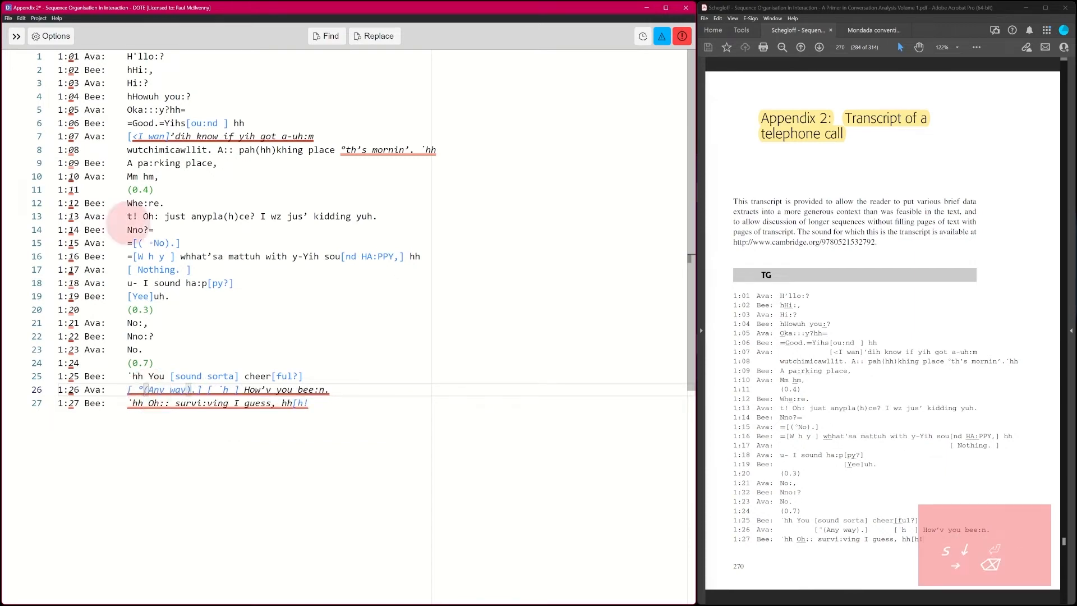
Step: Replace the grave mark and "h" inside the second bracket pair on line 26 with DOTE's inbreath symbol (·h) from the symbol suggestions
click(219, 389)
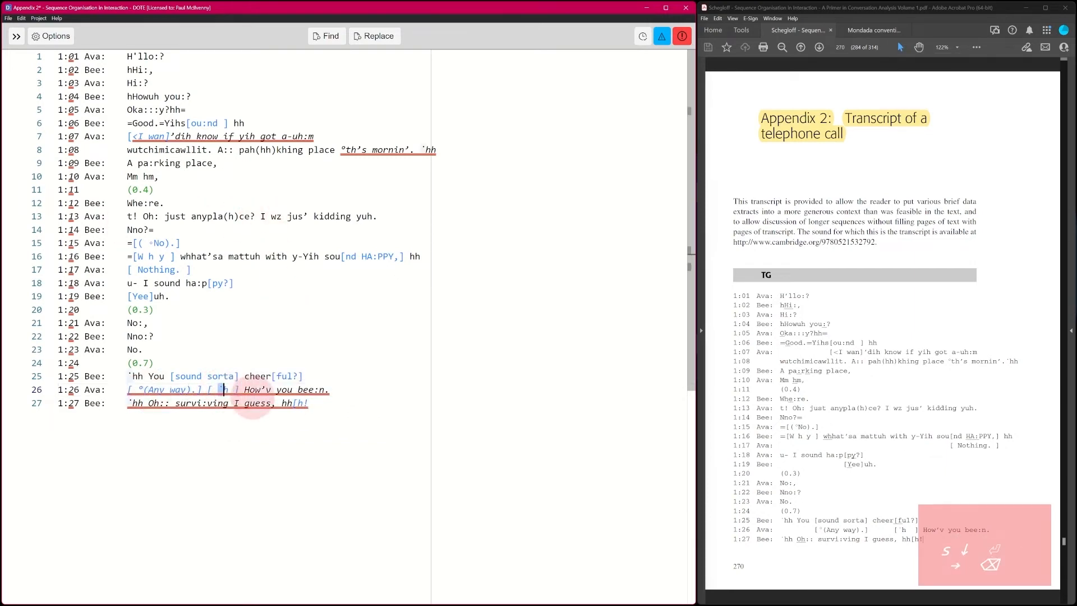
key(Right)
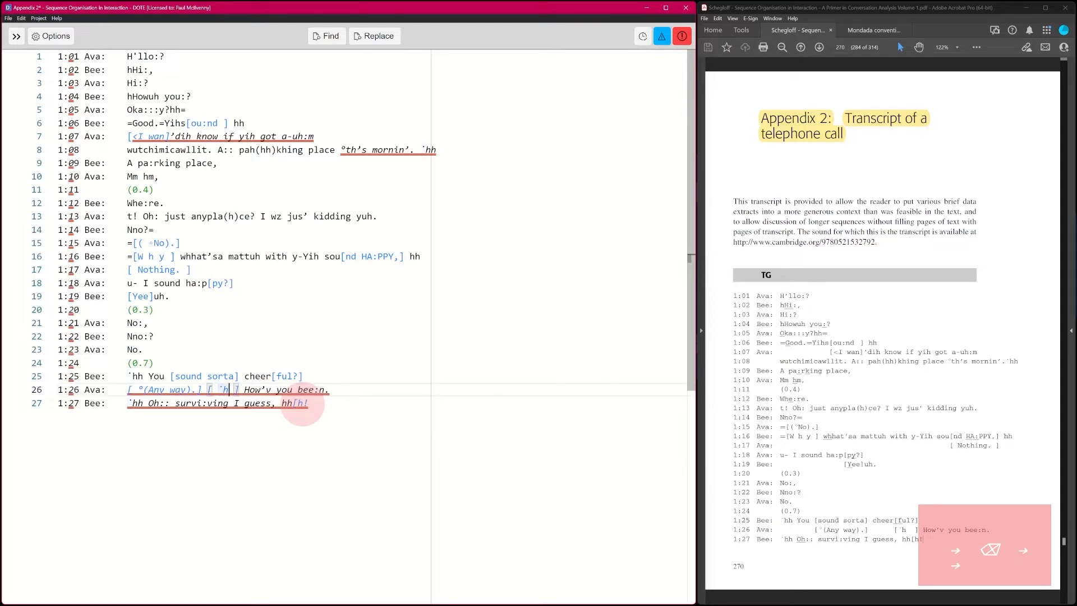
key(shift+Left)
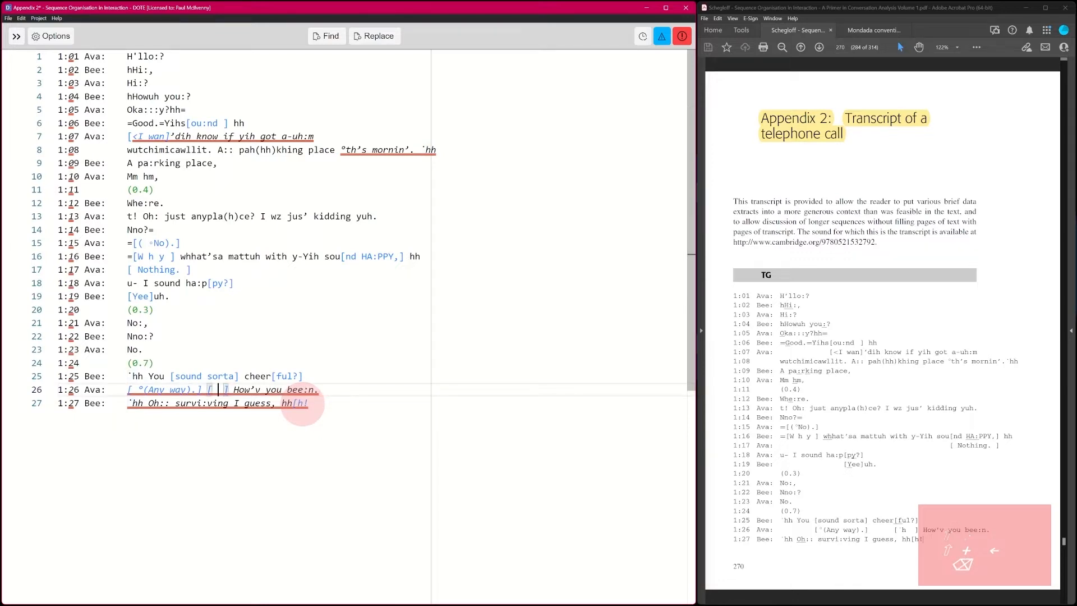
text(i)
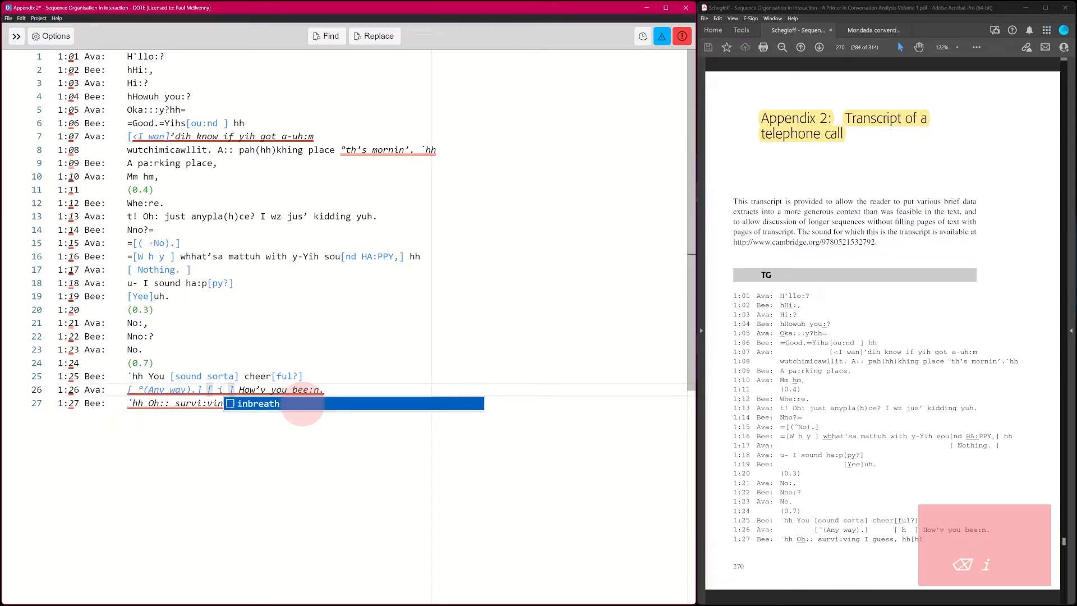
key(Return)
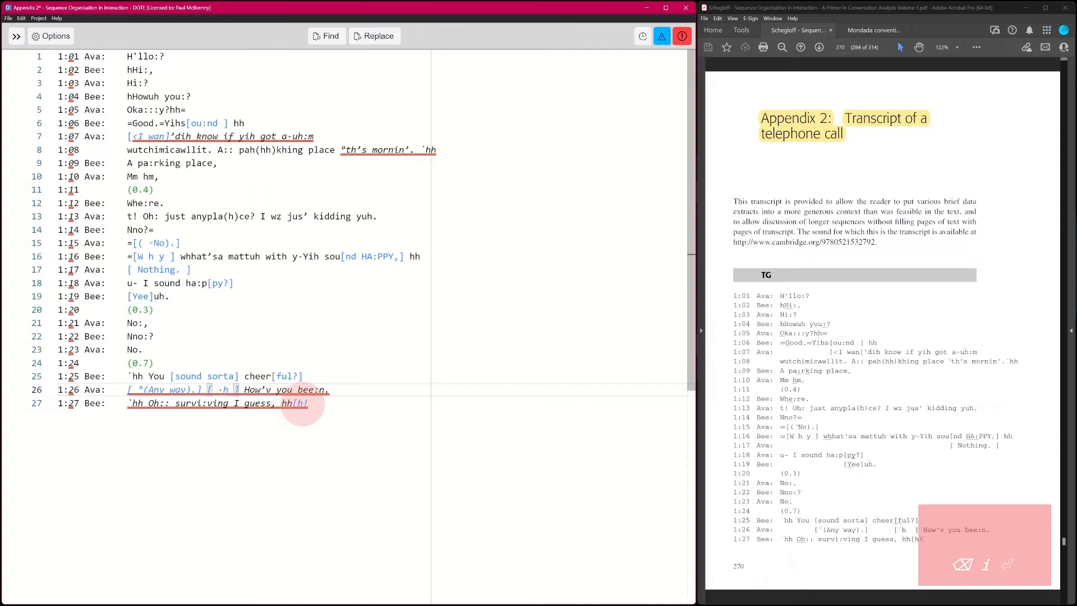
Step: Replace the small circle before "No" on line 15 with DOTE's soft symbol (°) from the symbol suggestions
click(154, 242)
key(BackSpace)
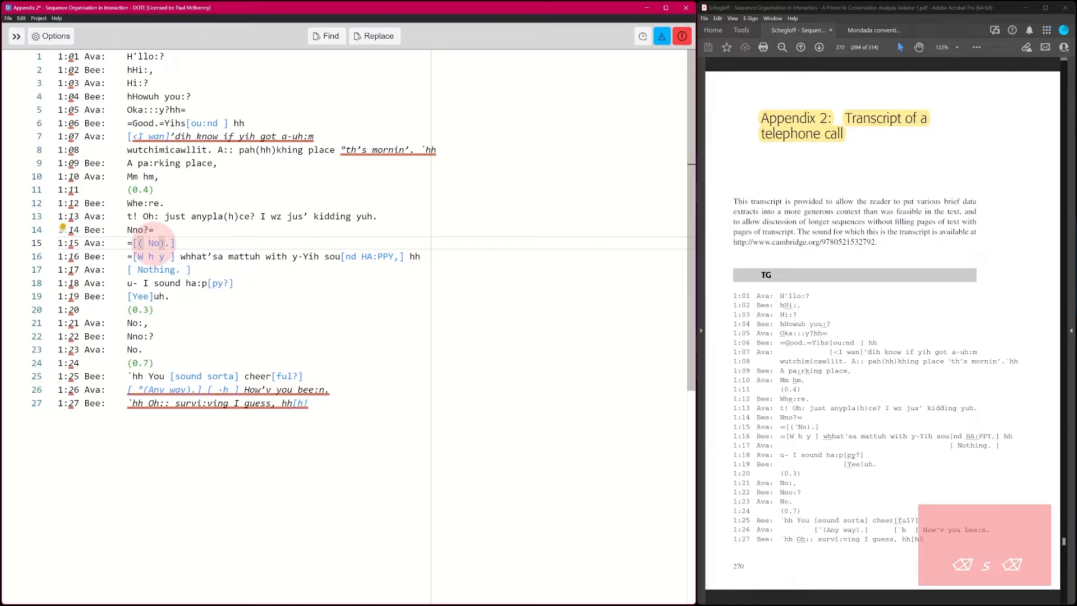
key(ctrl+space)
key(Down)
key(Down)
key(Down)
key(Down)
key(Down)
key(Down)
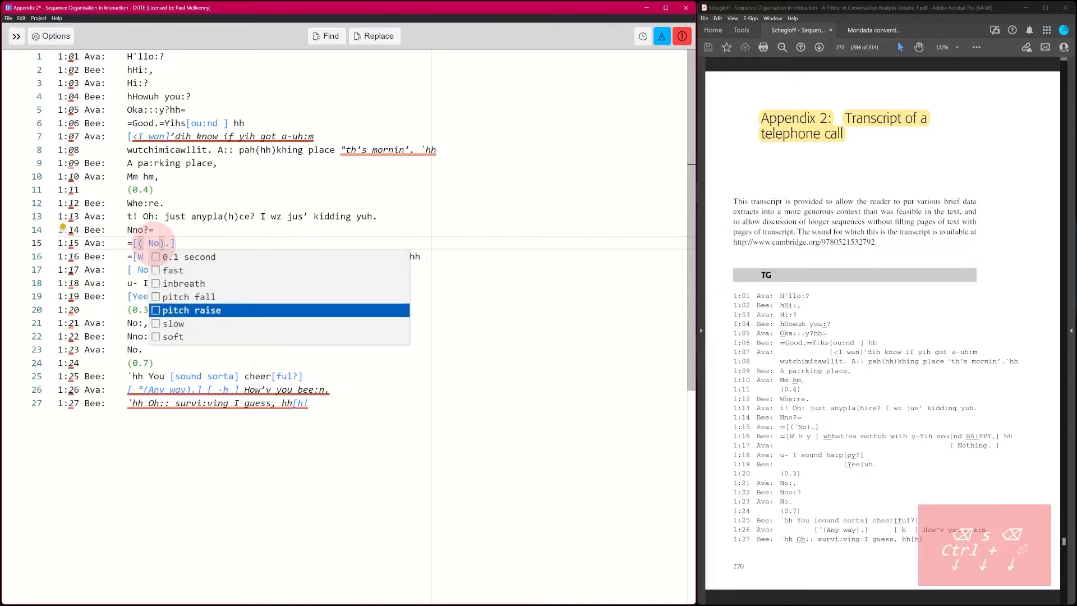
key(Return)
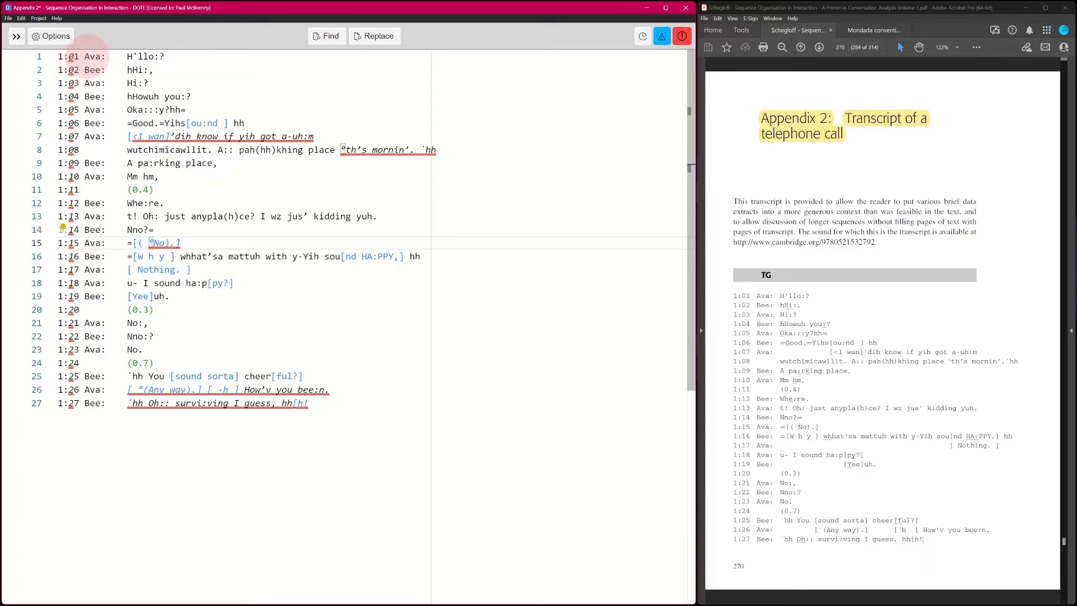
Step: Remove the pasted line numbers 1:01 to 1:27 in front of the speaker names on all lines at once
click(85, 56)
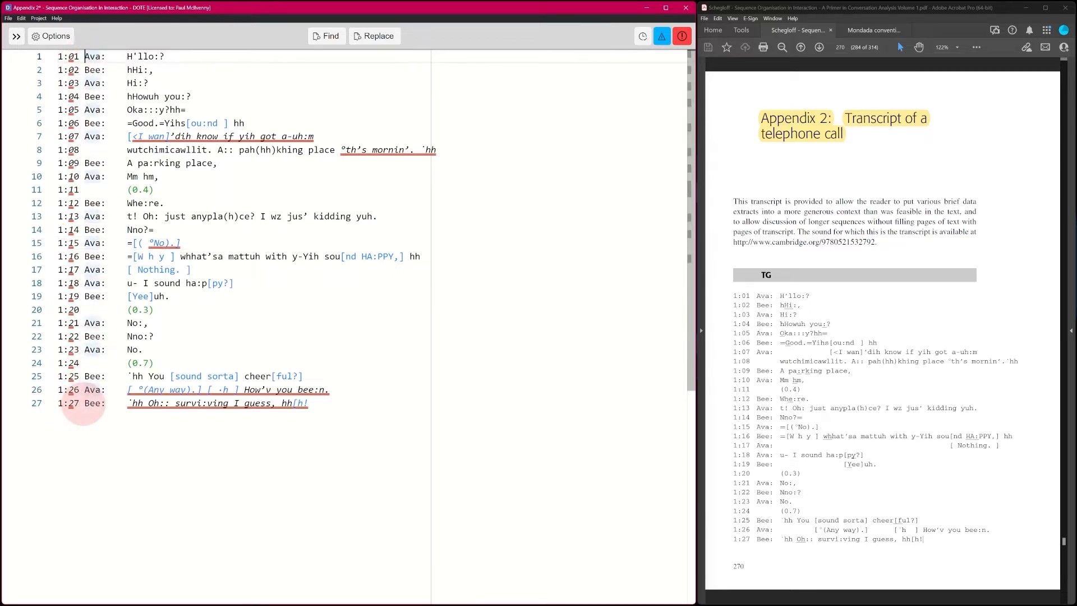
alt+shift+click(84, 403)
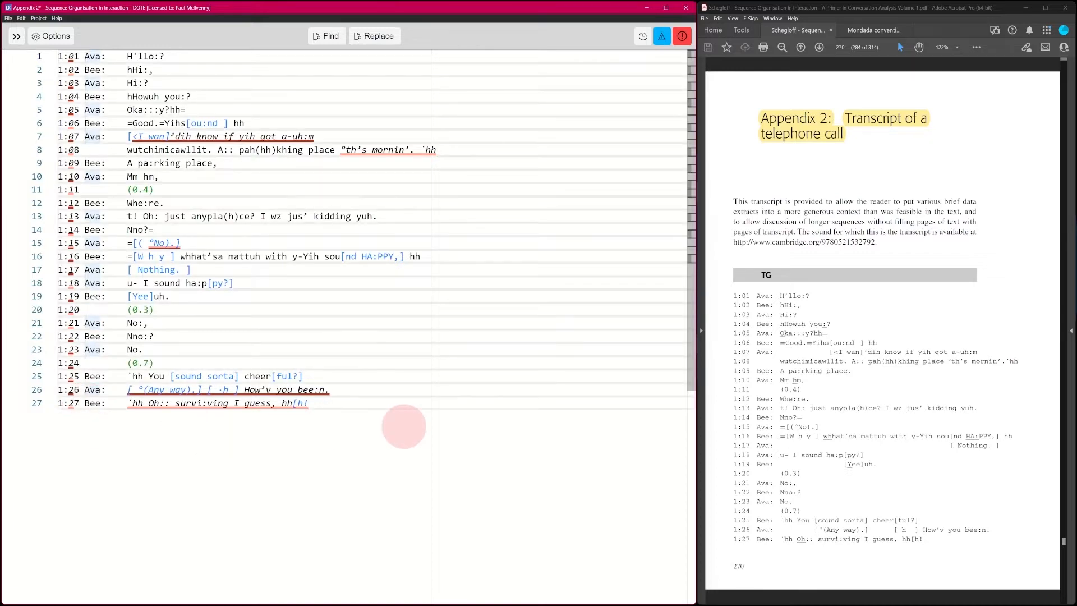
key(BackSpace)
key(BackSpace)
key(BackSpace)
key(BackSpace)
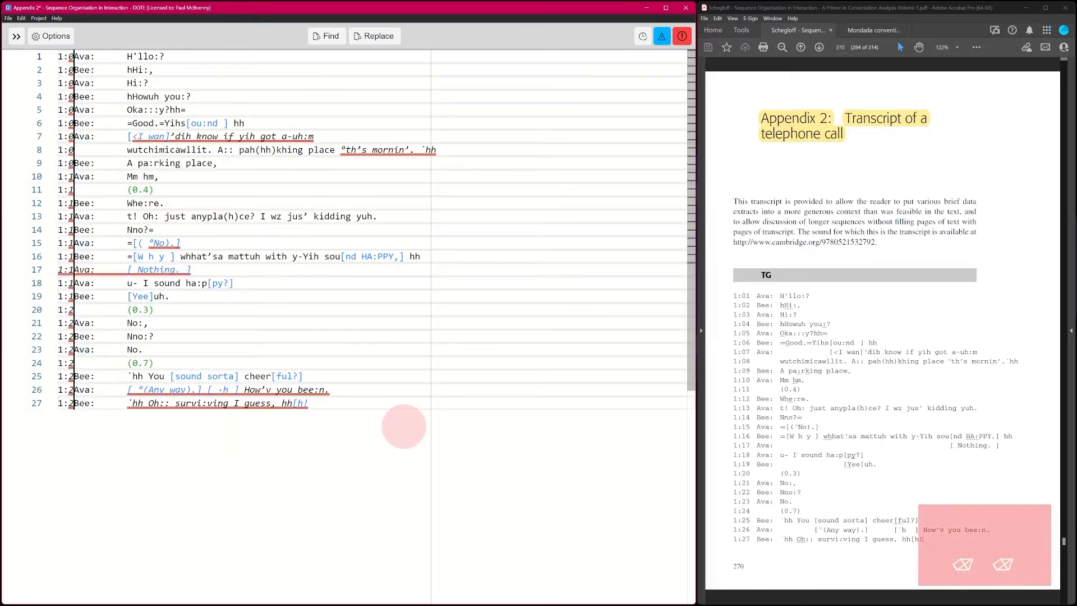
key(BackSpace)
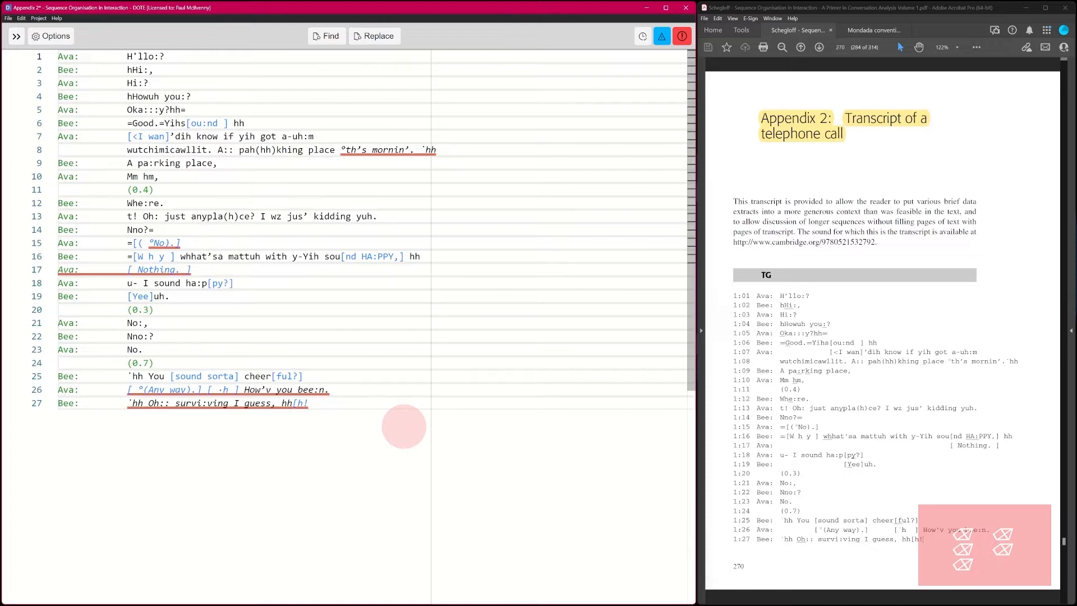
click(302, 336)
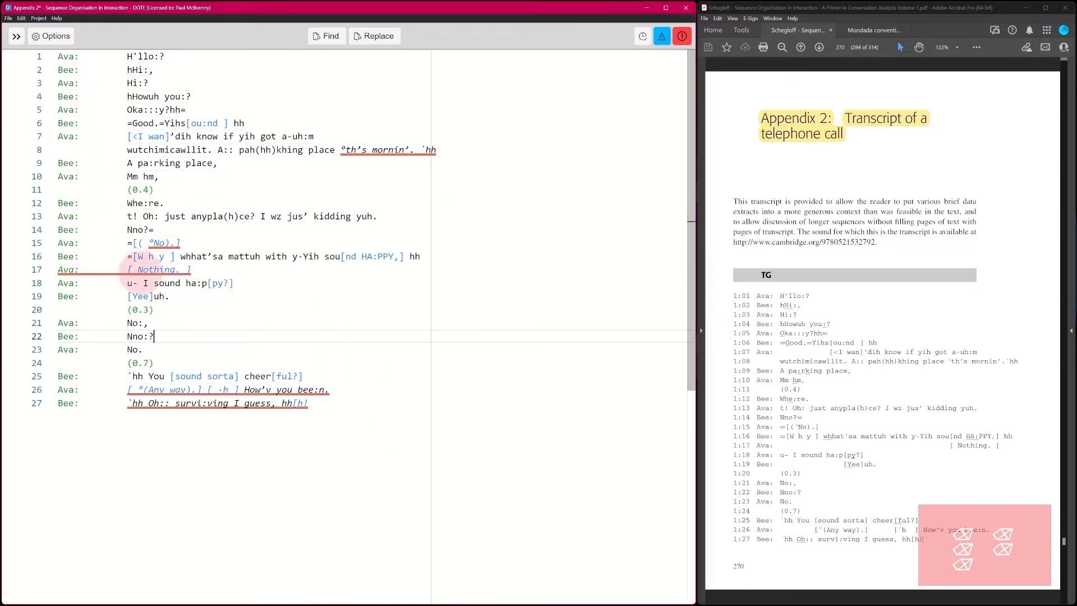
Step: Open the RTF export and preview the transcript with line numbering set to All
click(9, 19)
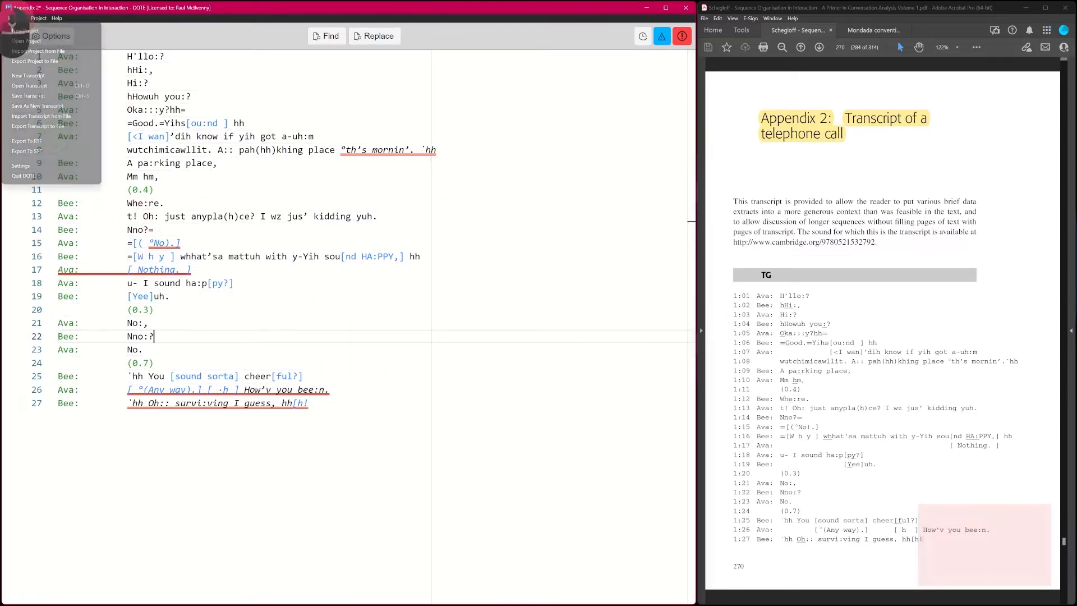
click(56, 142)
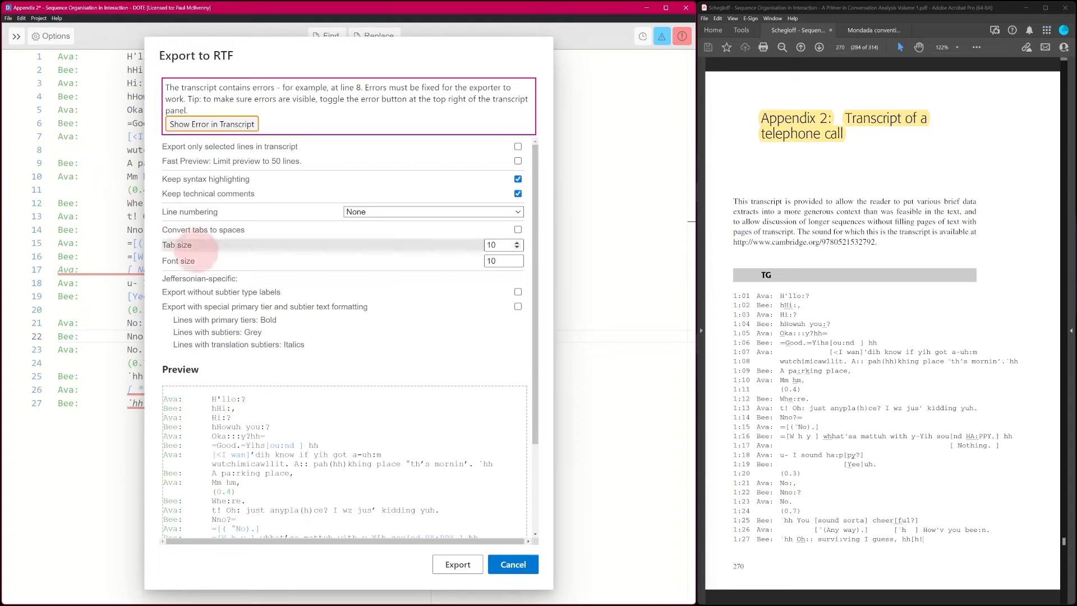
scroll(532, 402, down, 3)
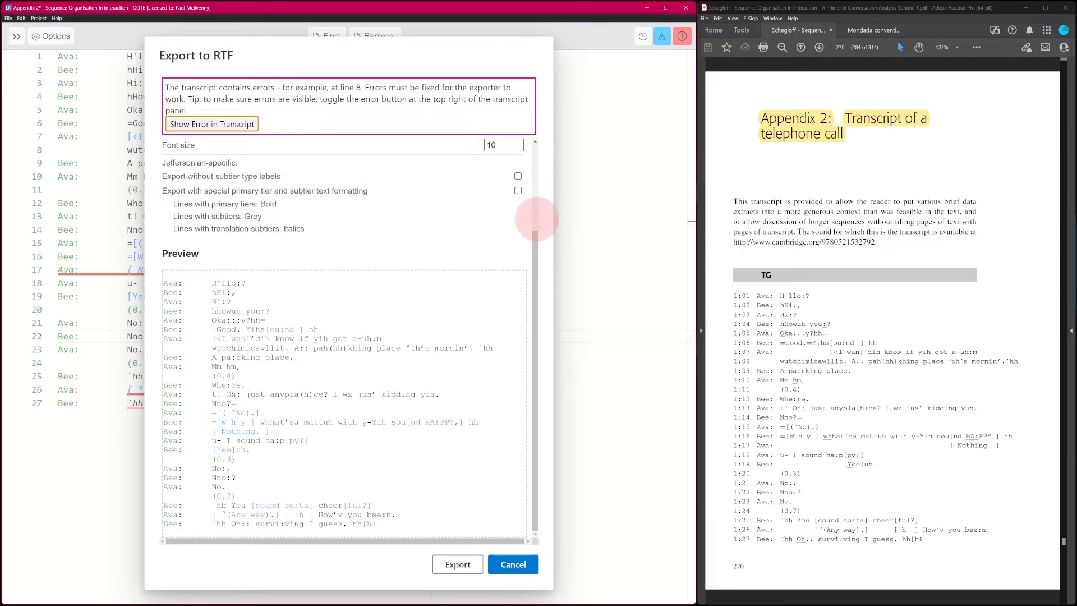
scroll(547, 253, up, 3)
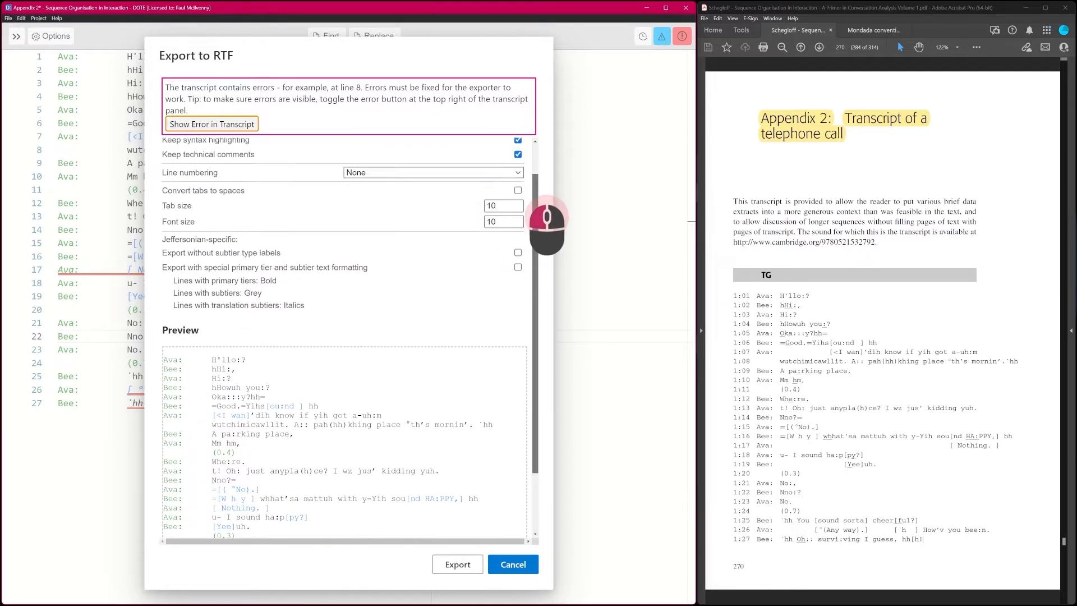
click(452, 215)
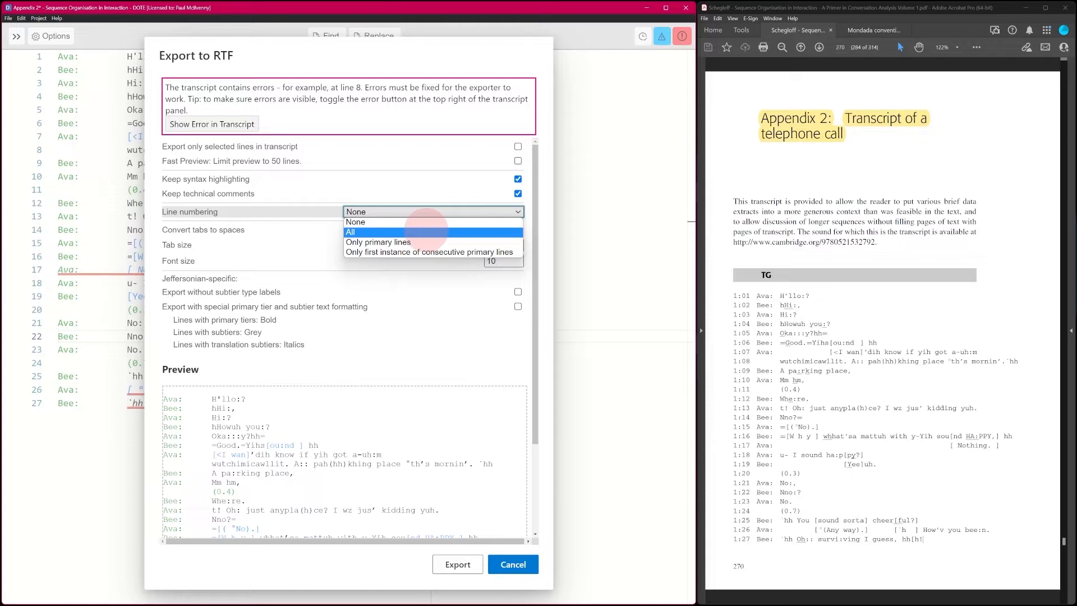
click(431, 231)
drag(533, 289, 533, 413)
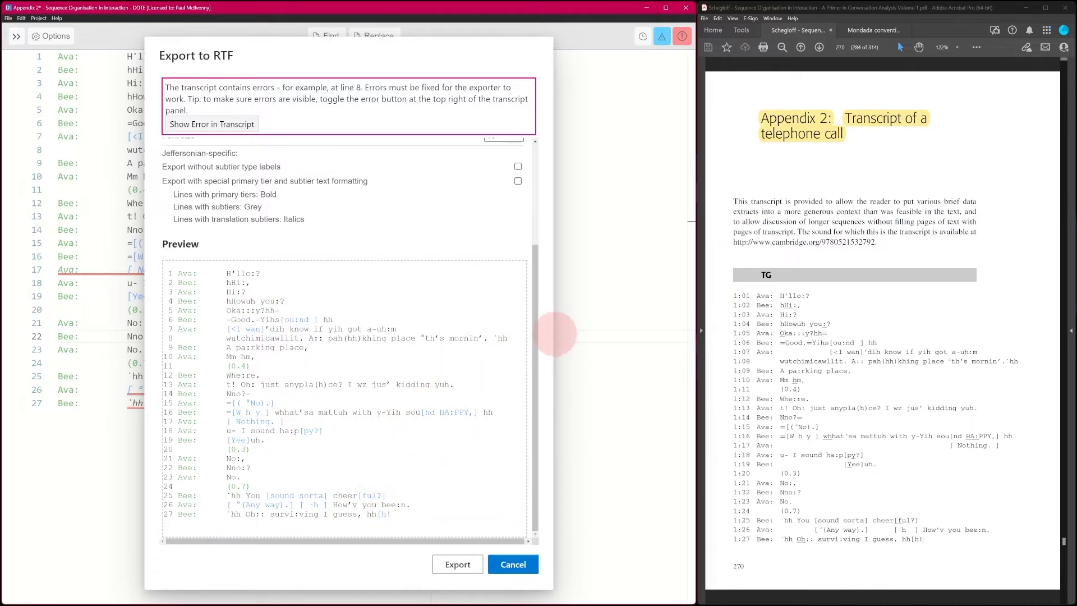
Step: Preview the export without subtier type labels and with special primary tier formatting, switch both options off again and cancel the export
click(534, 339)
click(517, 167)
click(517, 180)
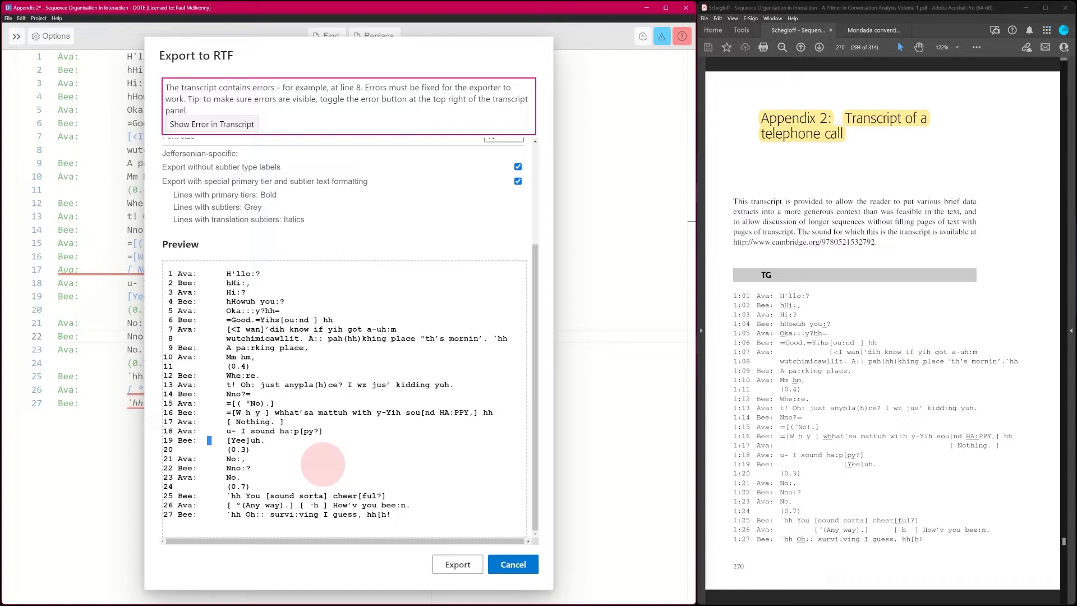
click(517, 180)
click(516, 166)
click(513, 564)
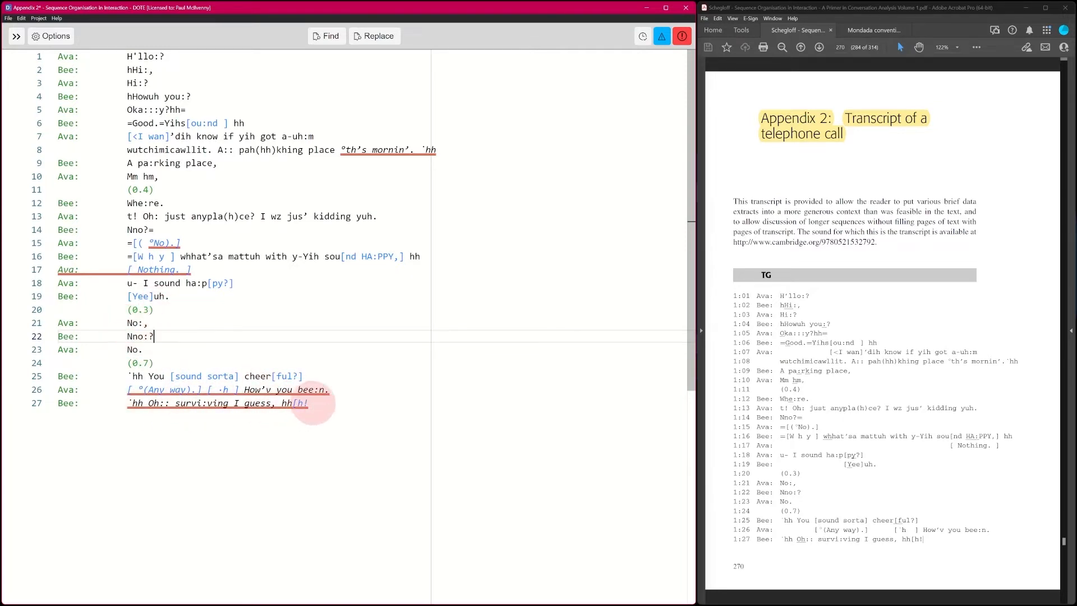
Step: On line 8, check the error at the soft symbol and replace the grave mark before the final "hh" with the inbreath symbol (·)
mouse_move(369, 153)
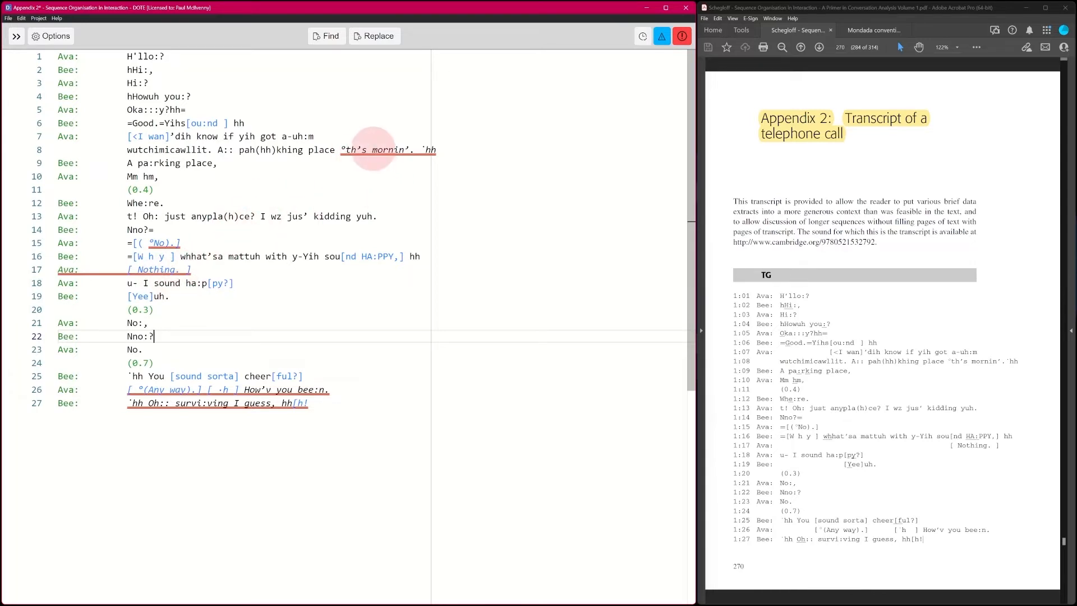
click(343, 149)
drag(343, 149, 348, 149)
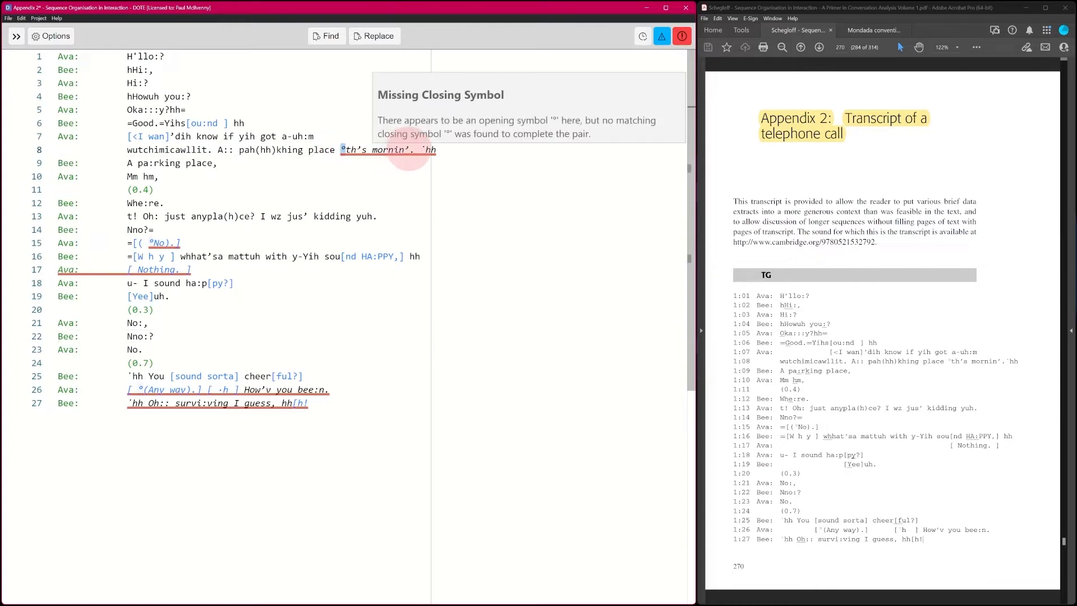
click(429, 151)
key(Left)
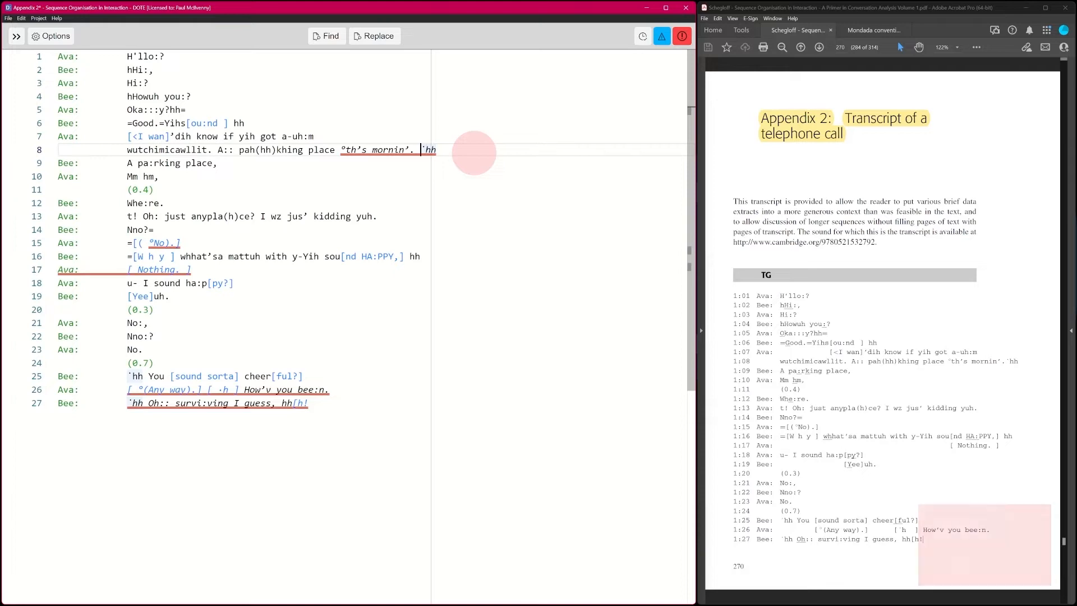
key(ctrl+space)
key(Down)
key(Down)
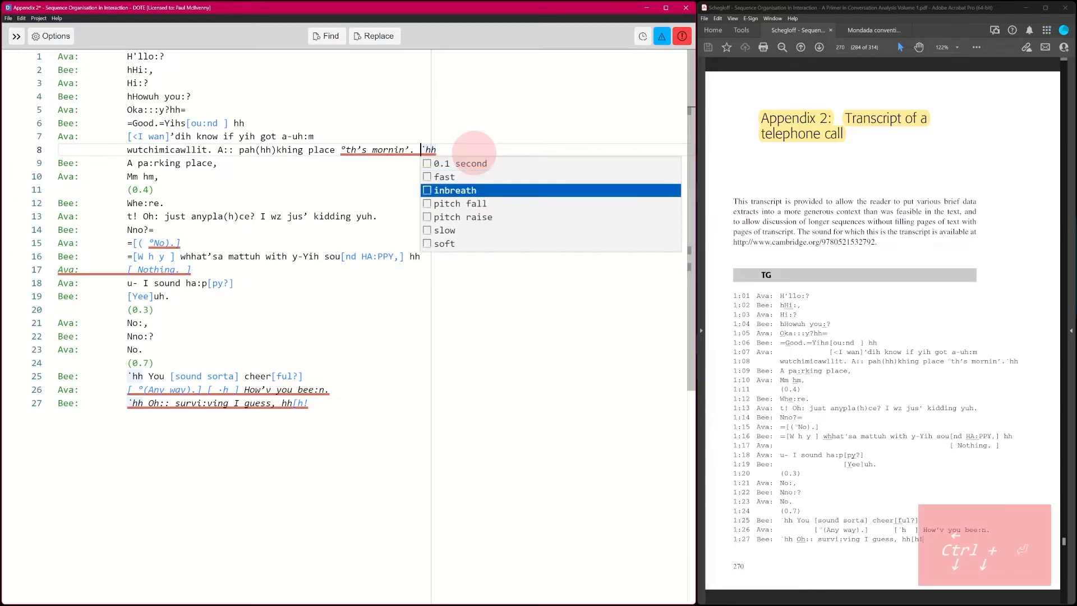
key(Return)
key(BackSpace)
key(BackSpace)
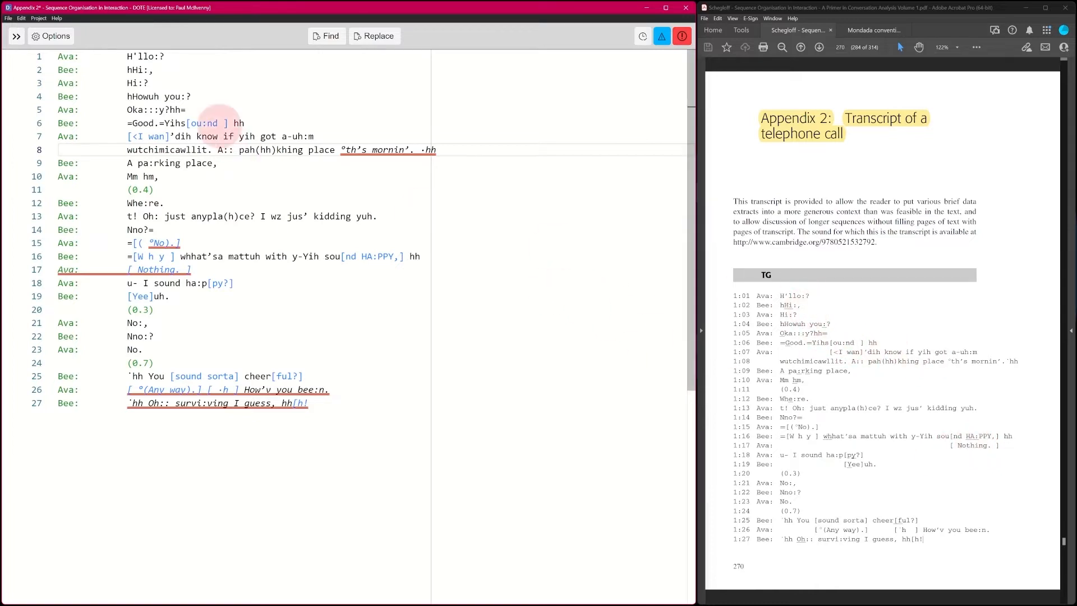
Step: Underline "Hi" in "hHi:," on line 2 and the "O" of "Oka:::y" on line 5
click(132, 70)
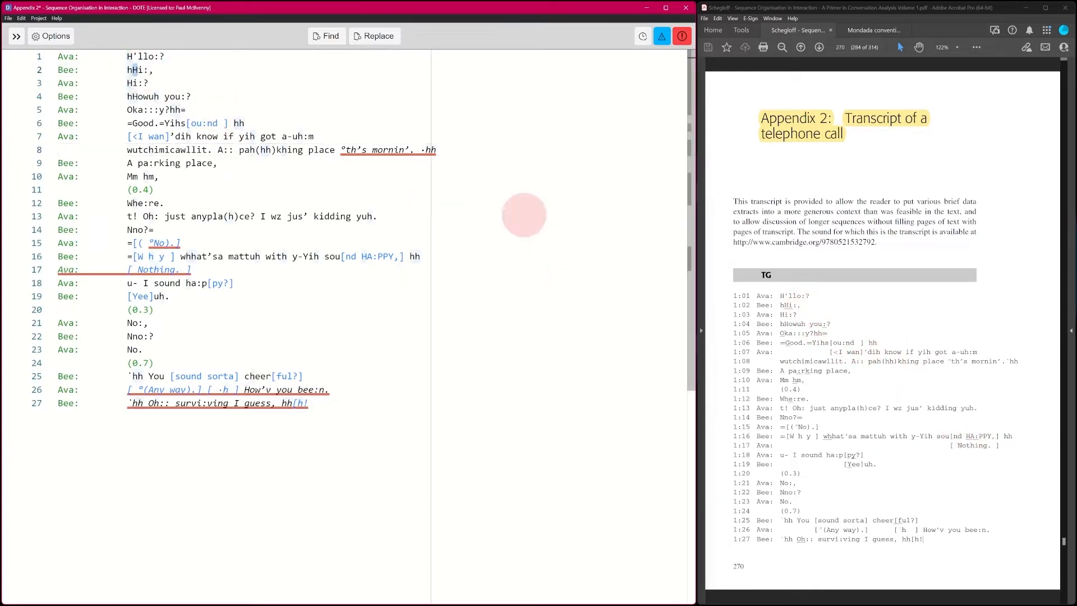
key(shift+Right)
key(shift+Right)
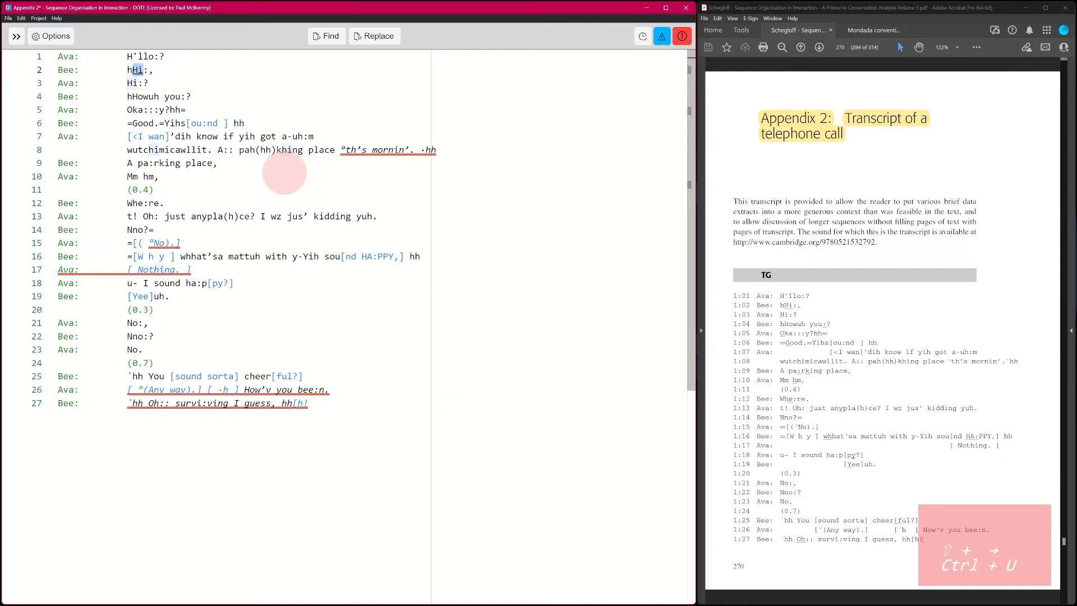
click(133, 109)
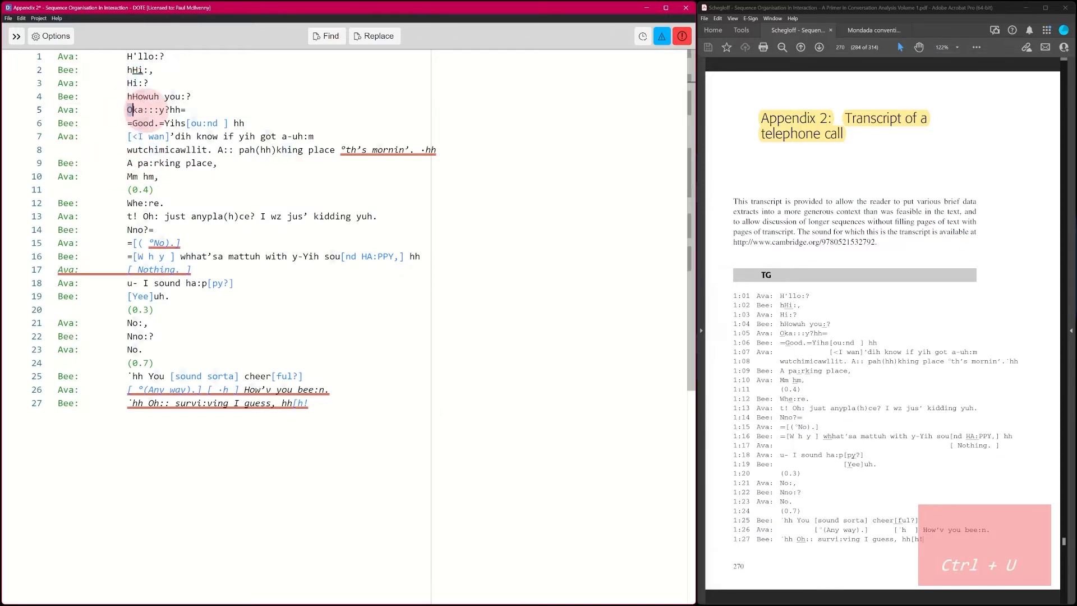
key(ctrl+u)
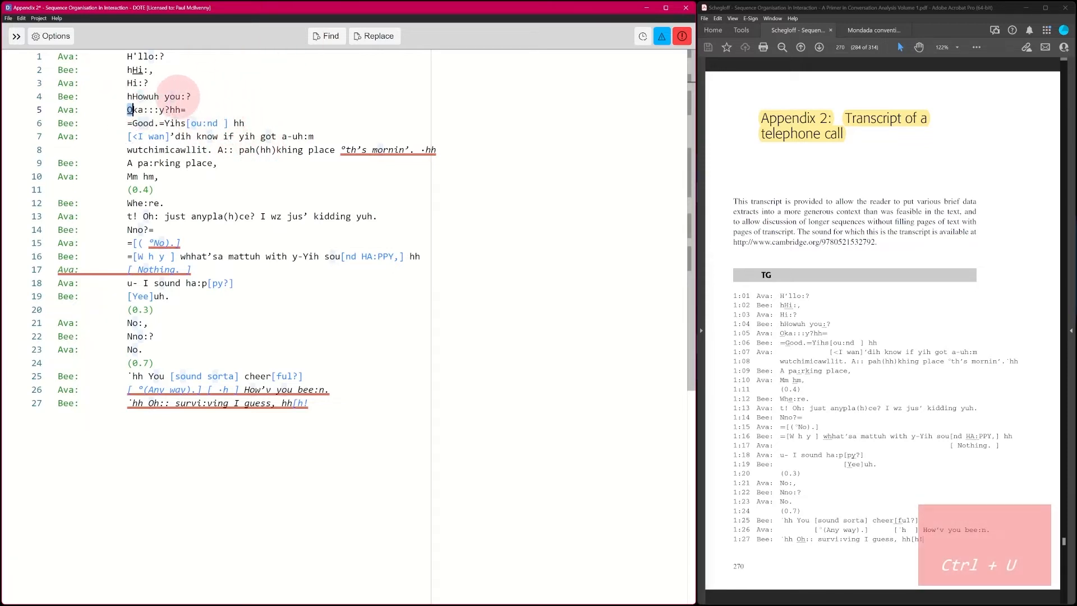
Step: Underline the colon in "you:?" on line 4 and the "G" of "Good" on line 6
drag(180, 96, 185, 97)
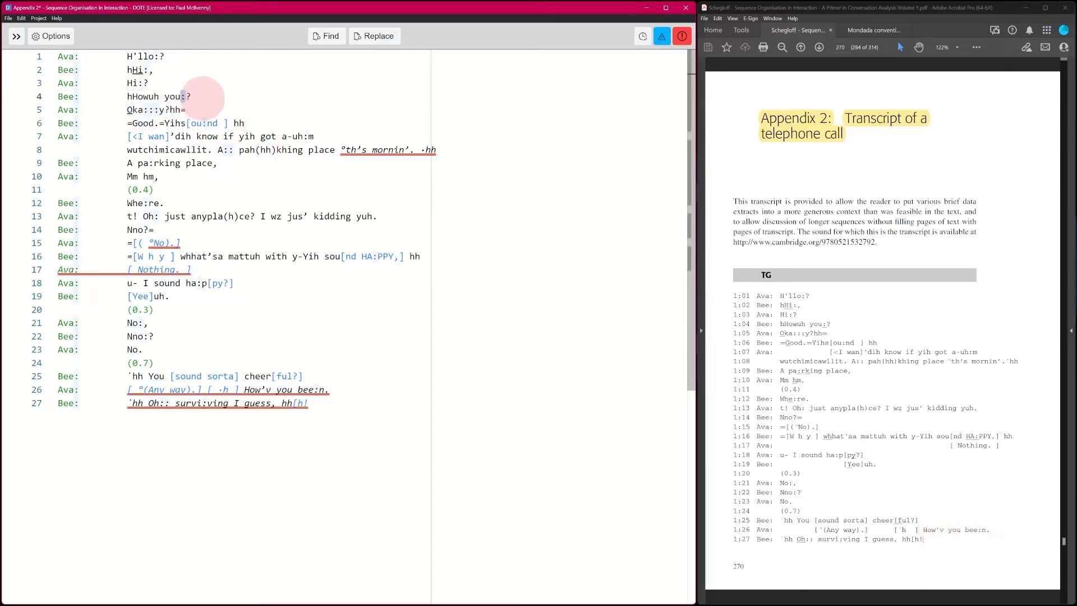
key(ctrl+u)
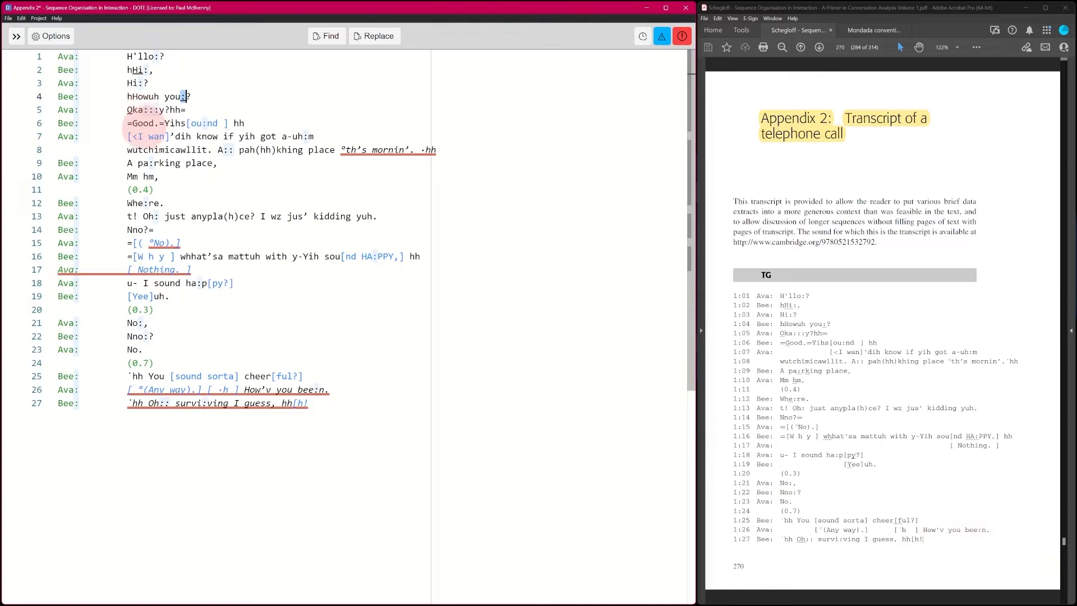
click(136, 122)
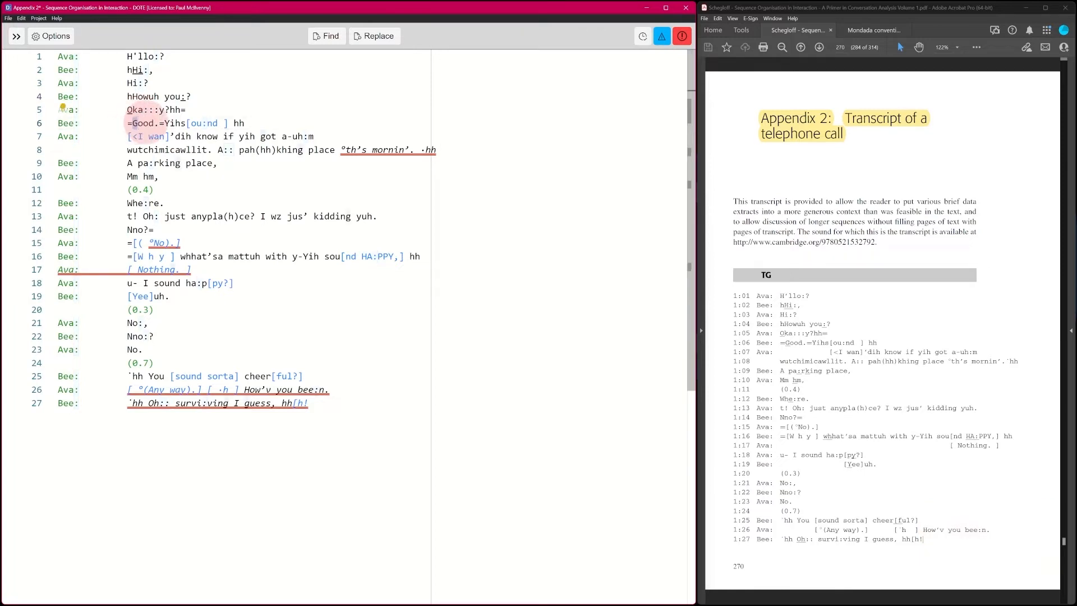
key(ctrl+u)
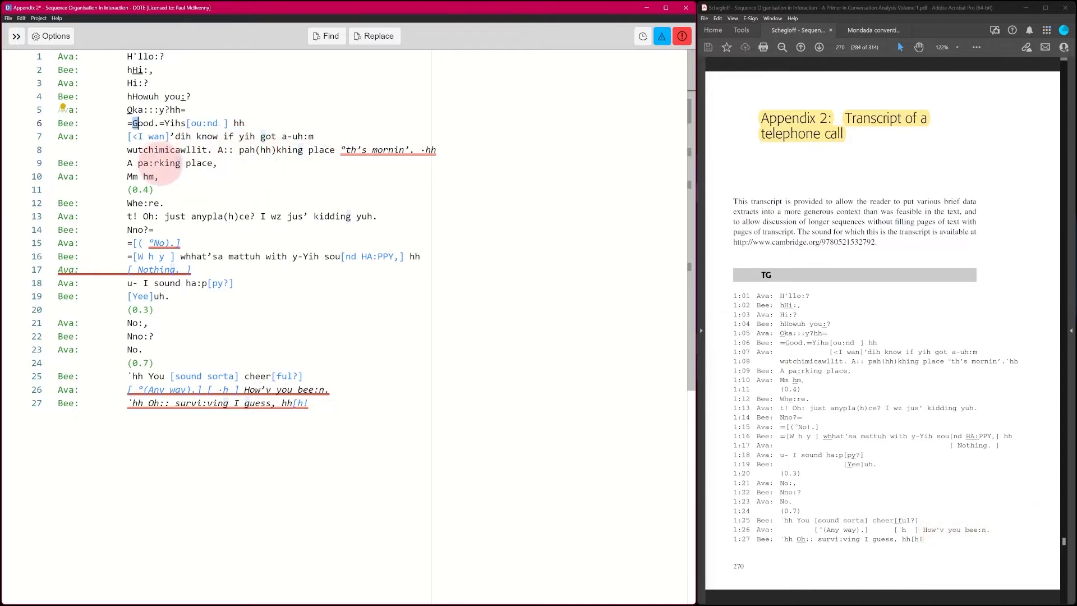
Step: Underline the colon and the "k" of "pa:rking" on line 9
click(160, 163)
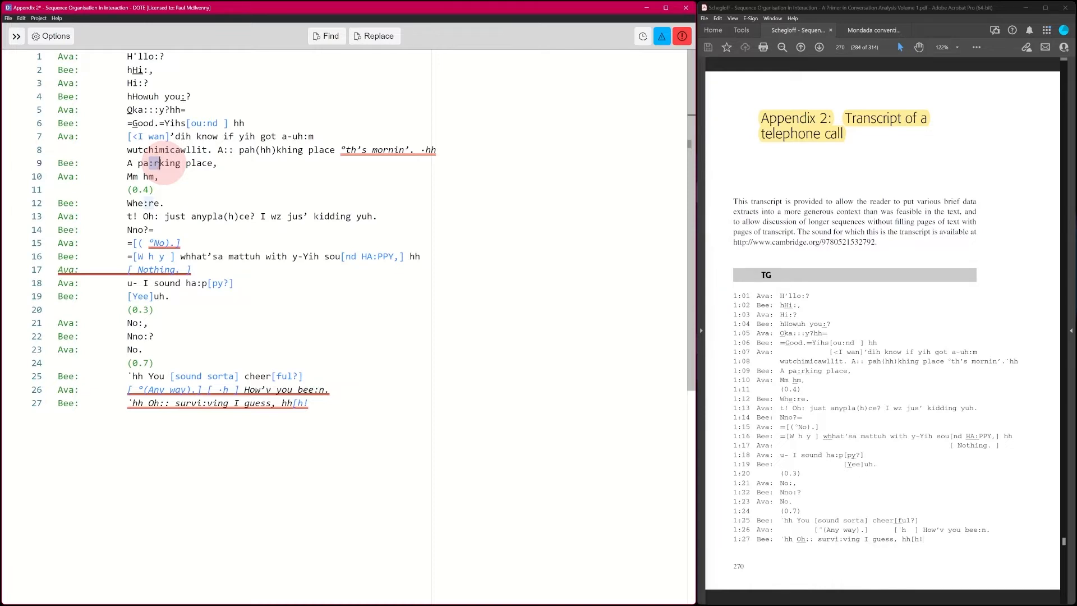
key(shift+Left)
key(Right)
key(Right)
key(Right)
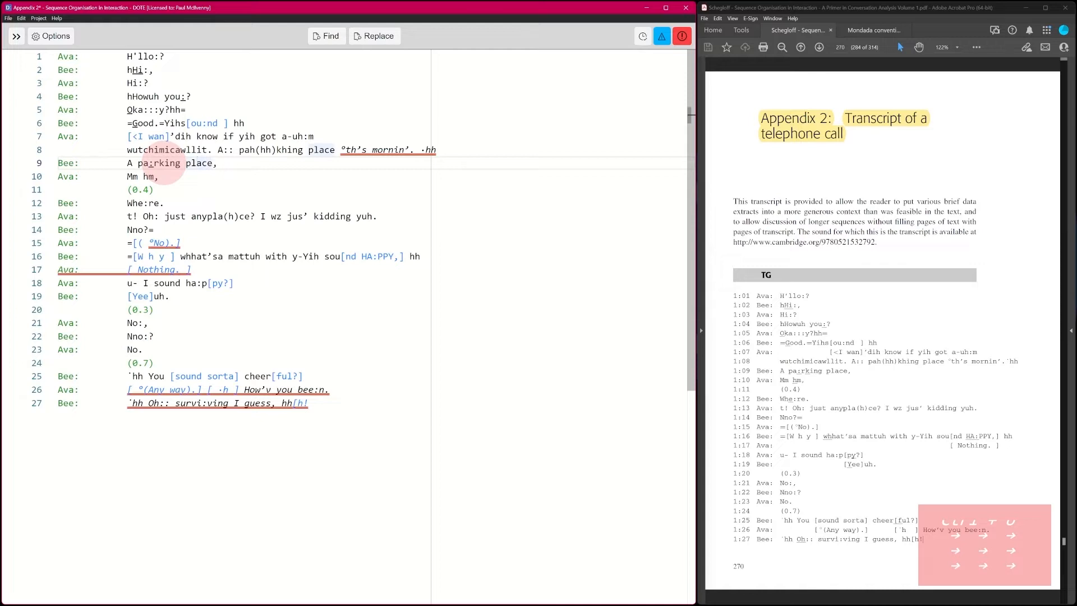
key(shift+Right)
click(216, 190)
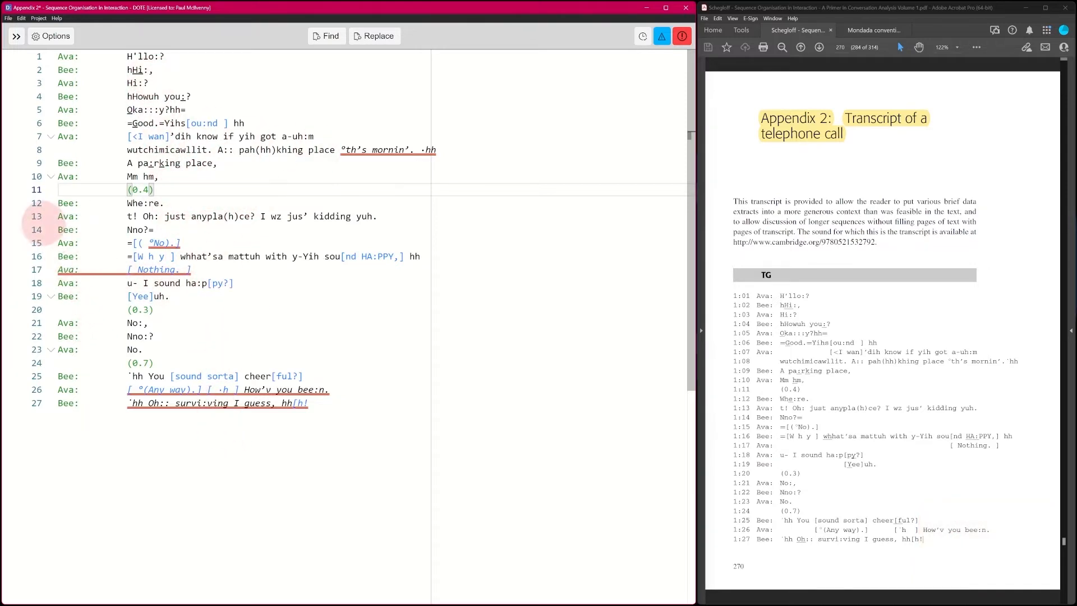
Step: Add a space before the closing bracket of "[W h y ]" on line 16
click(247, 241)
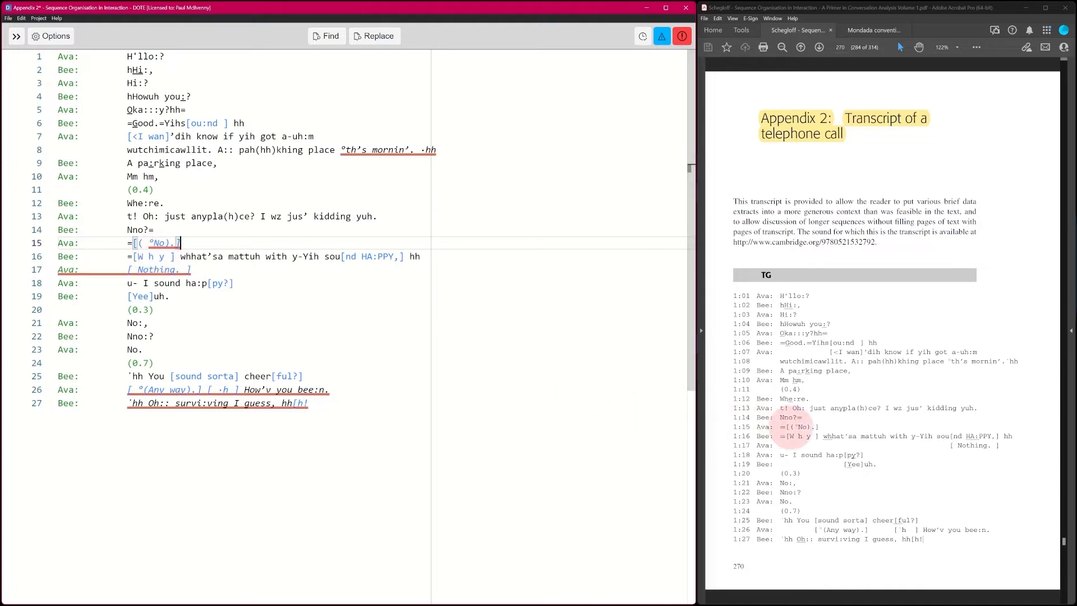
click(165, 256)
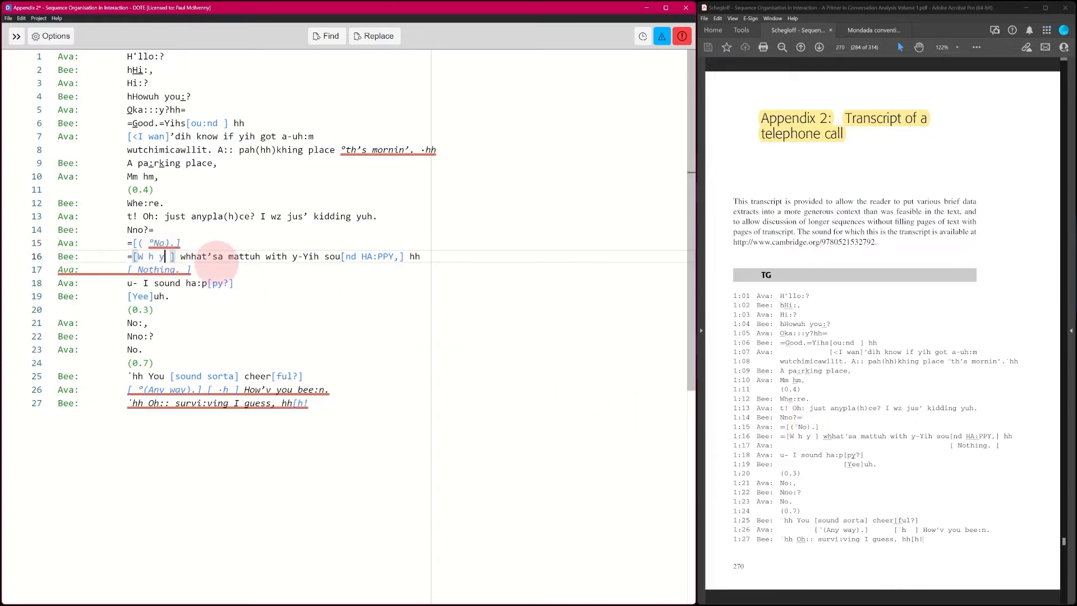
key(Up)
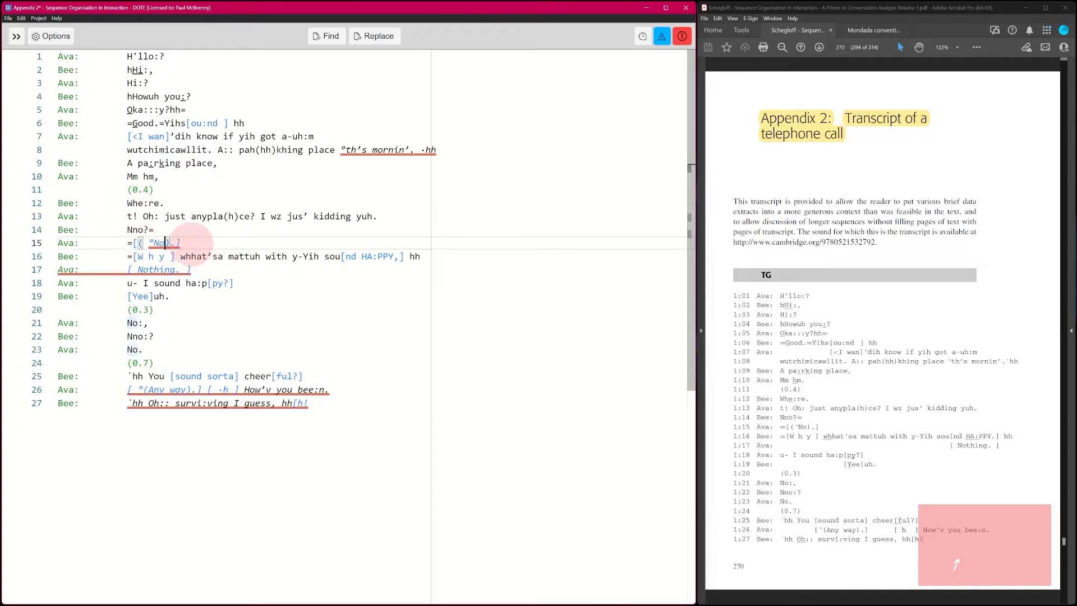
key(Down)
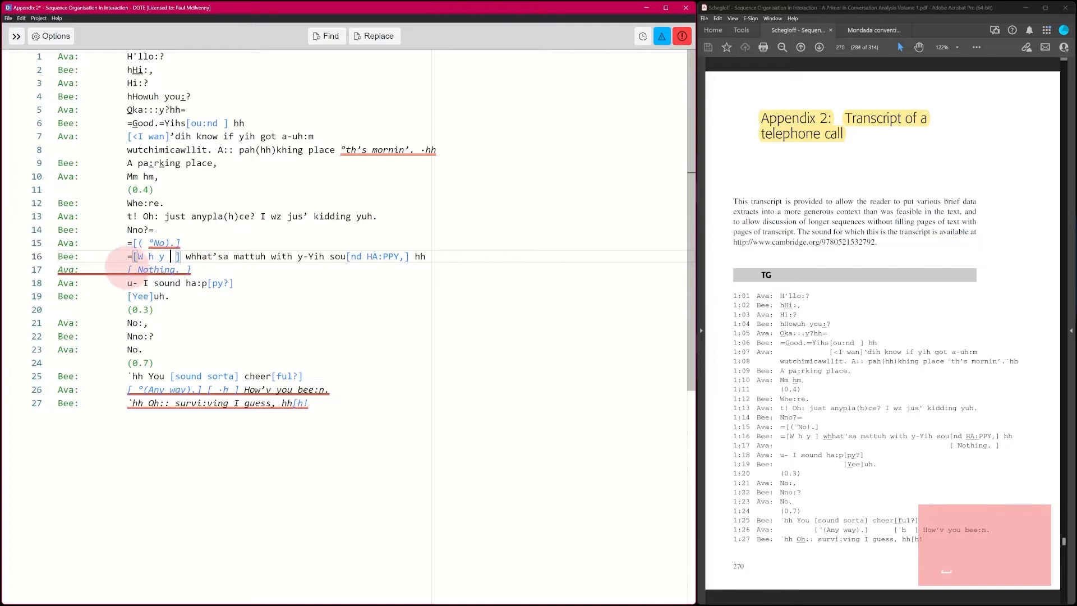
Step: Align the "[ Nothing. ]" overlap on line 17 with "[nd HA:PPY,]" above, and the two overlaps on line 26 with those on line 25
key(Down)
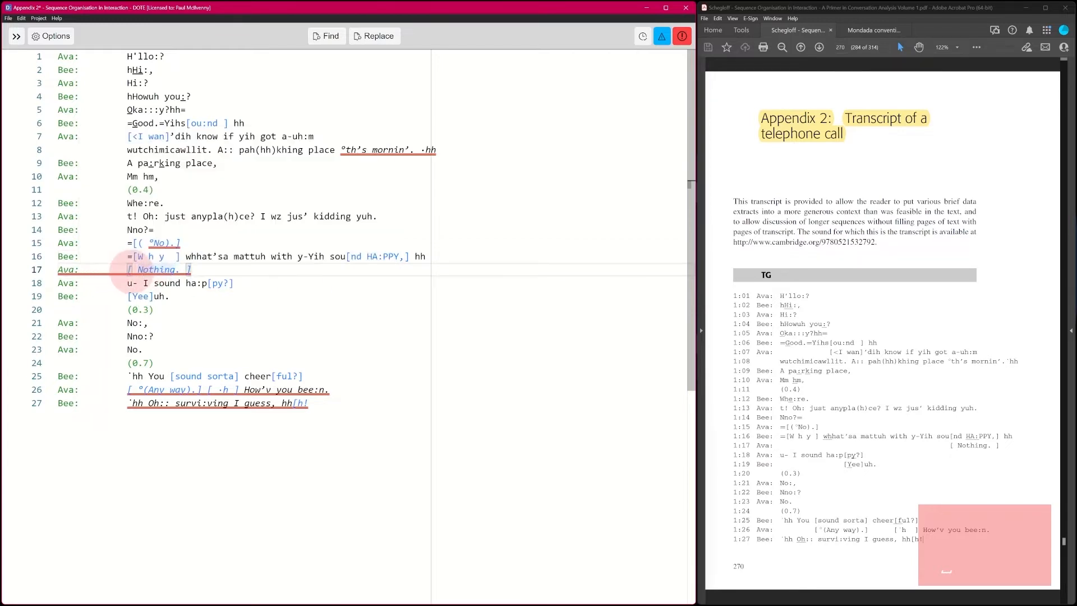
mouse_move(136, 268)
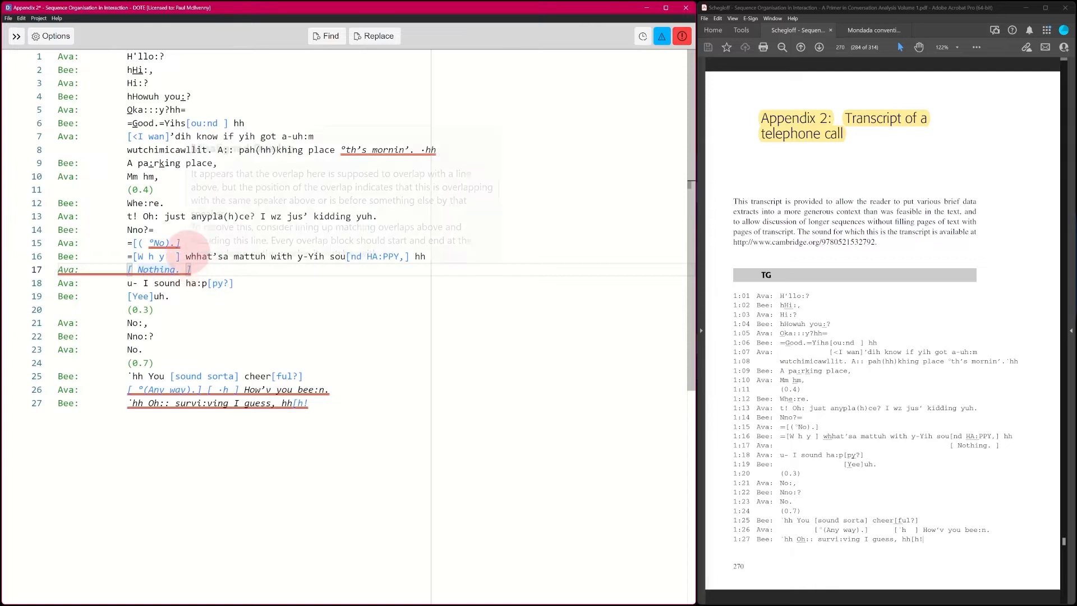
click(128, 269)
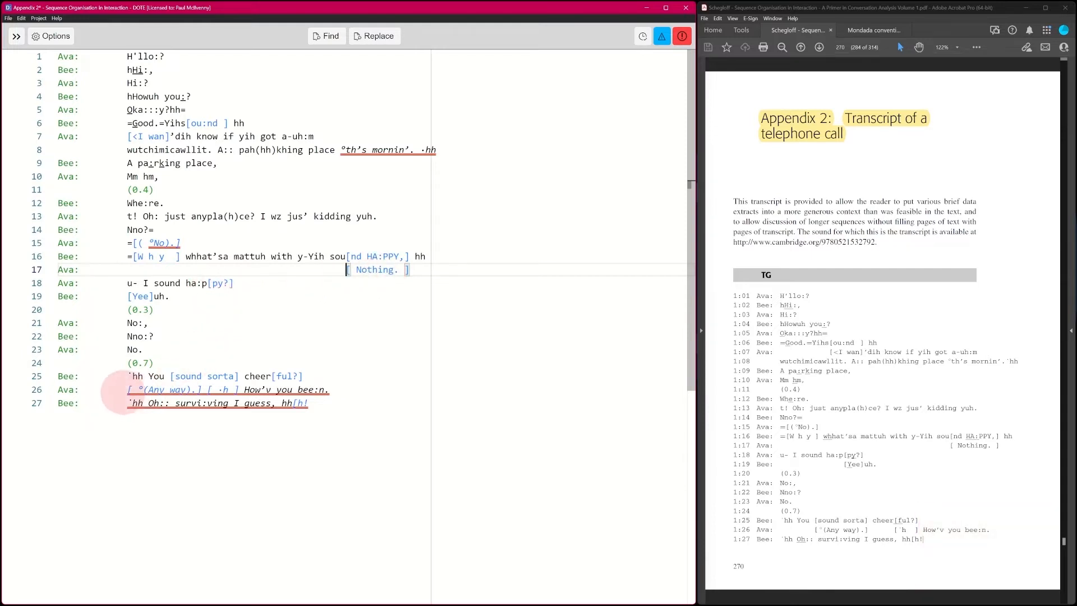
click(129, 389)
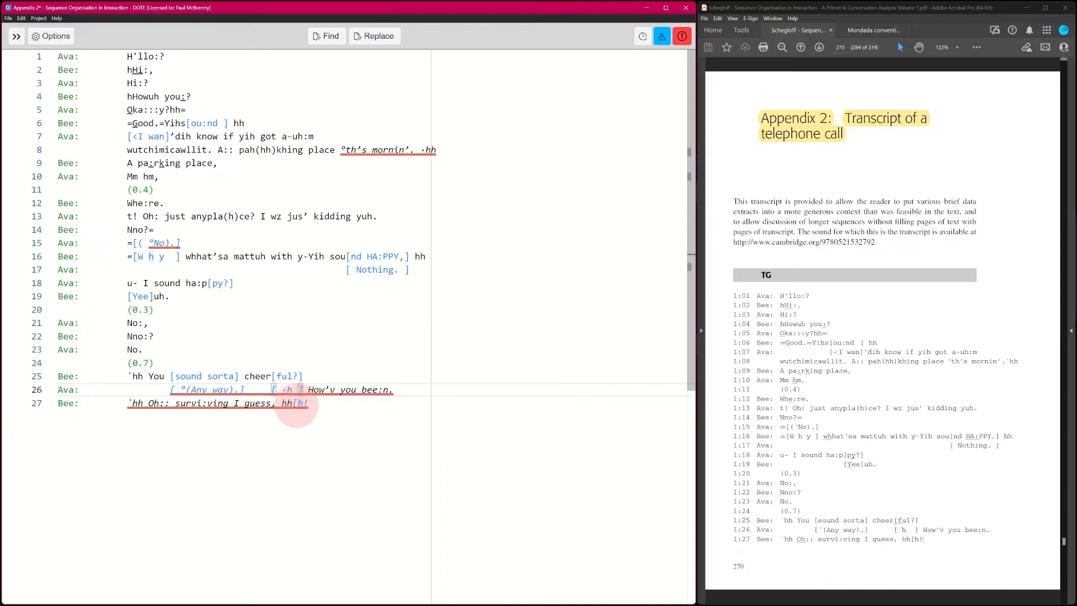
Step: Check the error at the unclosed overlap on line 27 and examine its continuation on page 271 of the PDF
mouse_move(296, 404)
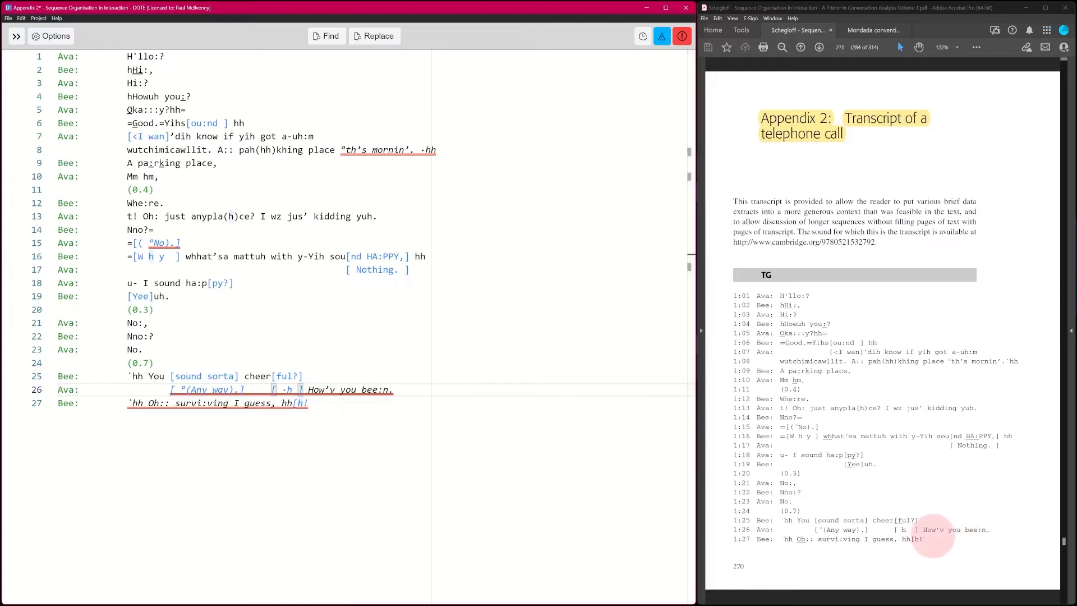
click(933, 538)
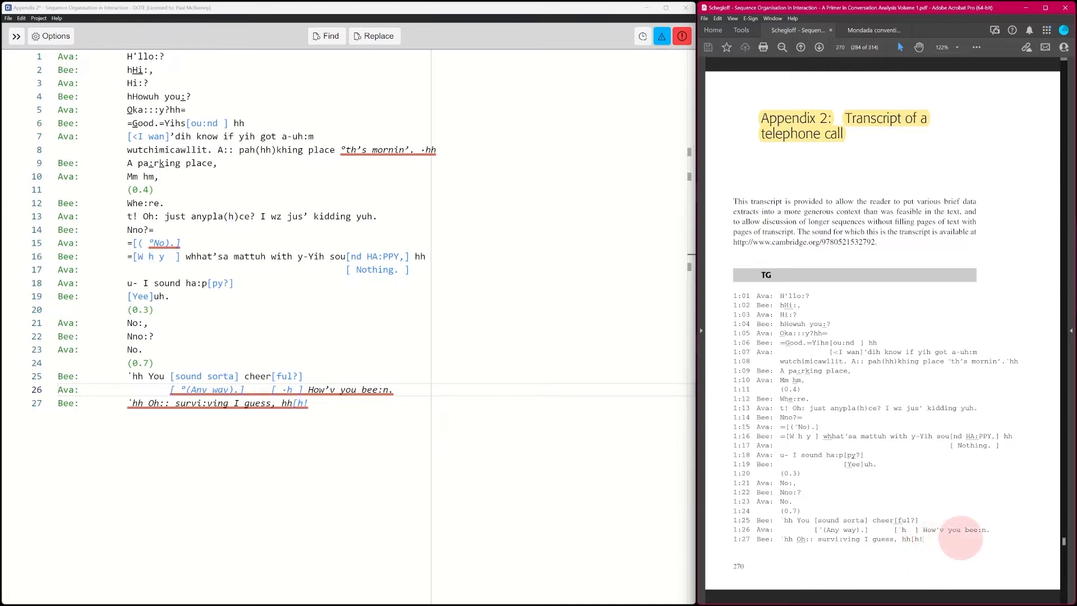
scroll(960, 538, down, 5)
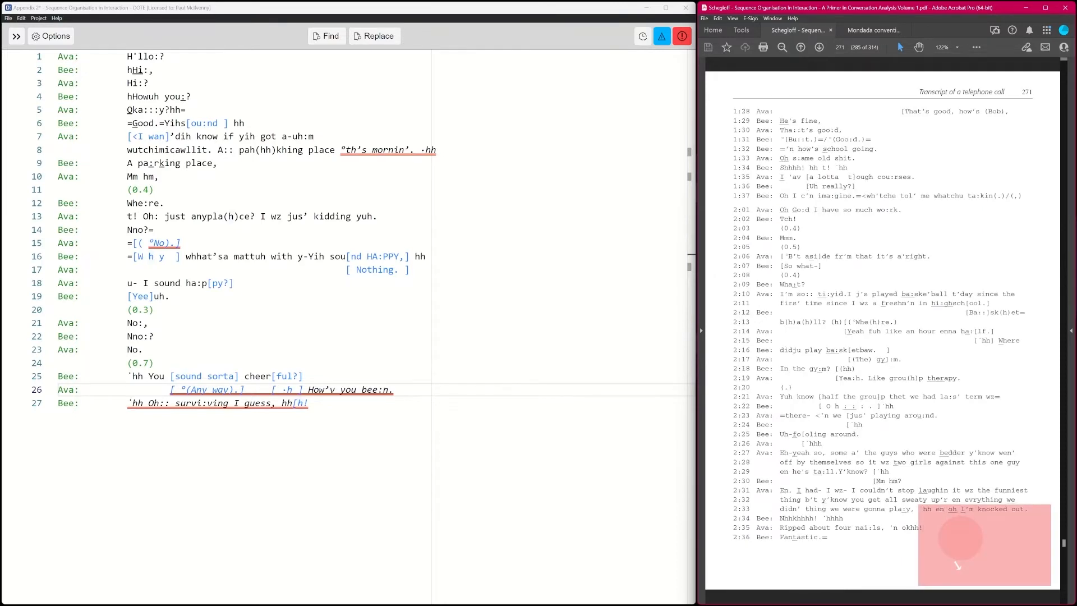
scroll(960, 538, up, 10)
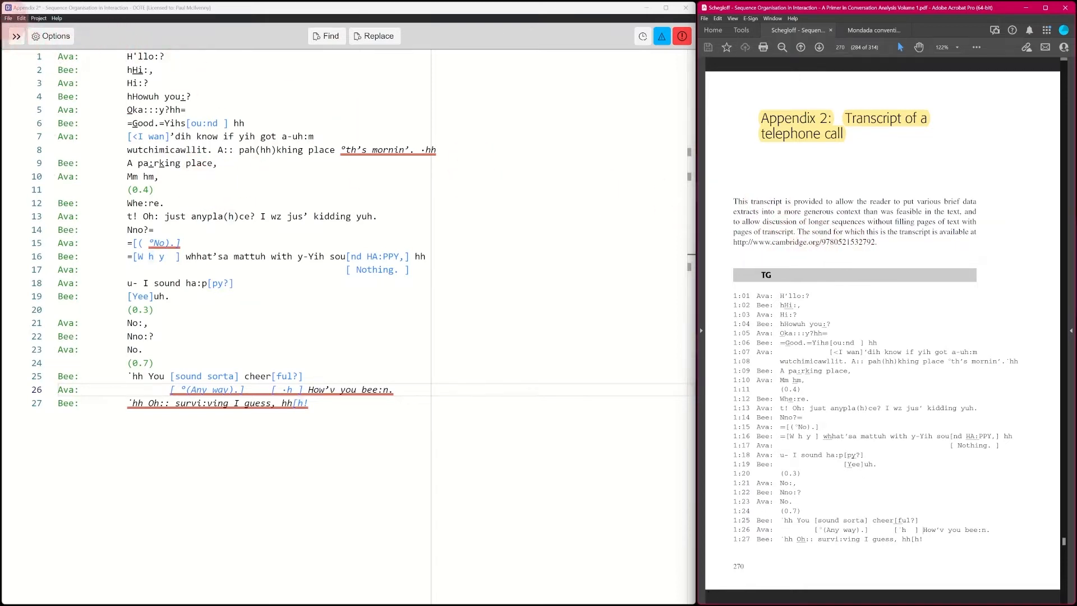
Step: Open the file Transcript from the Appendix Phone Call project
click(8, 18)
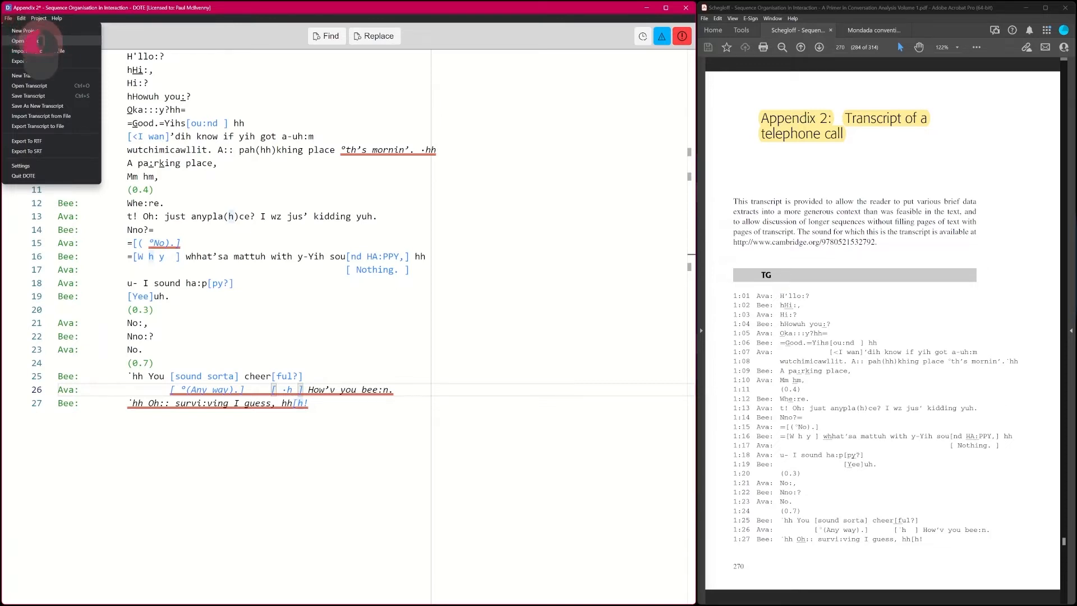
click(39, 41)
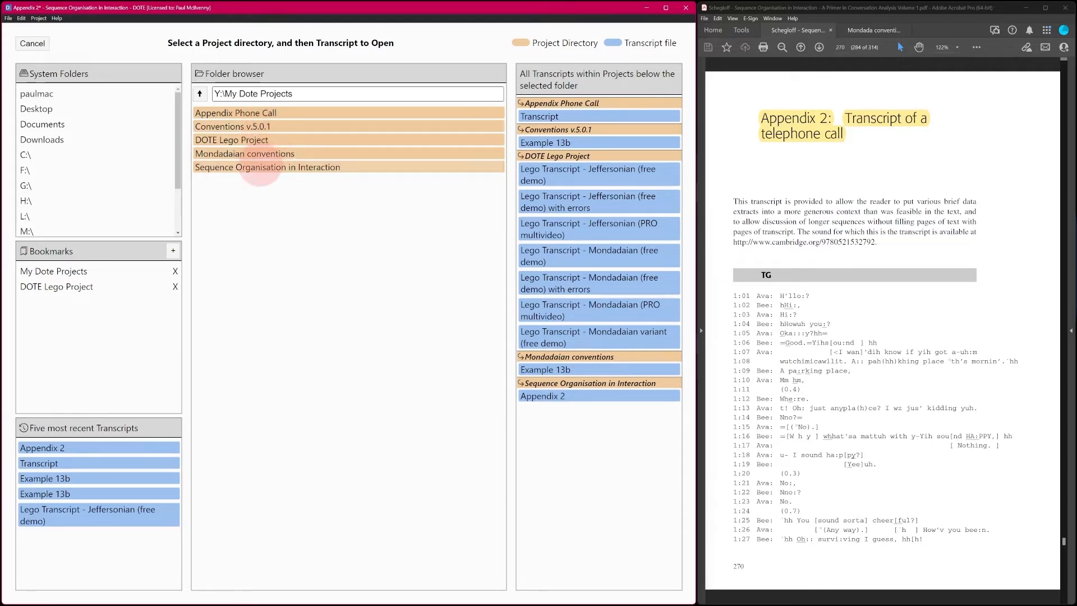
double_click(238, 111)
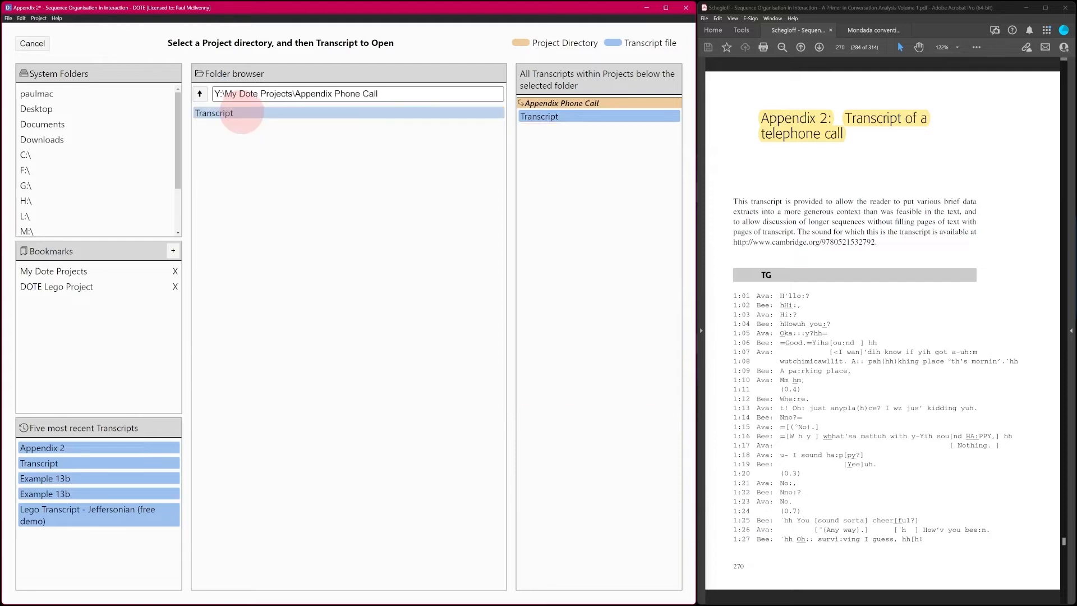
double_click(227, 115)
click(508, 310)
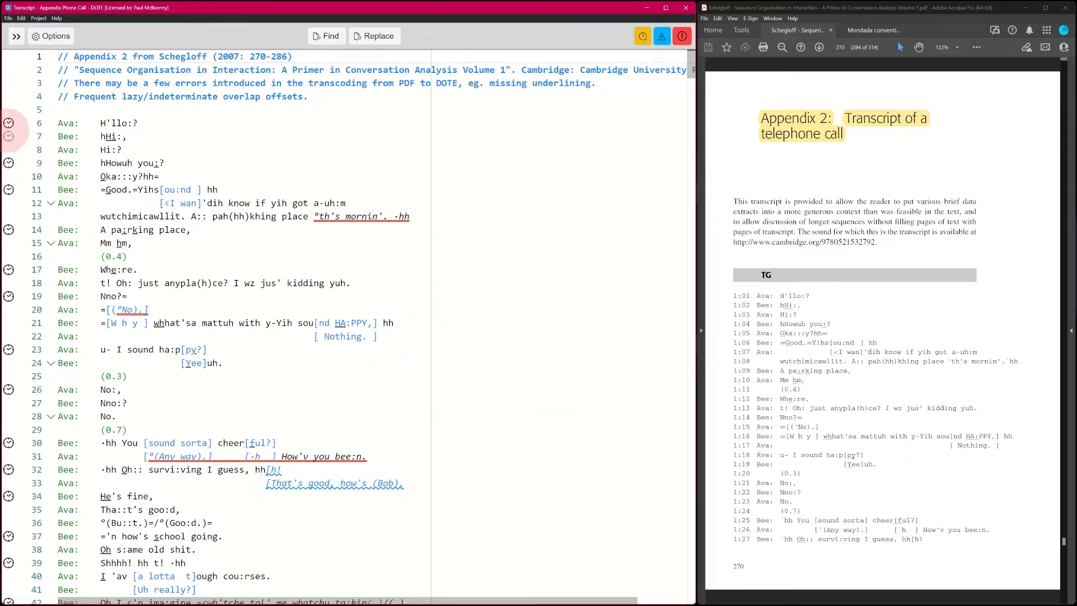
Step: Play the call recording from the timecode on line 6, stop it, and examine the marked overlap and soft-speech errors
click(9, 123)
key(ctrl+space)
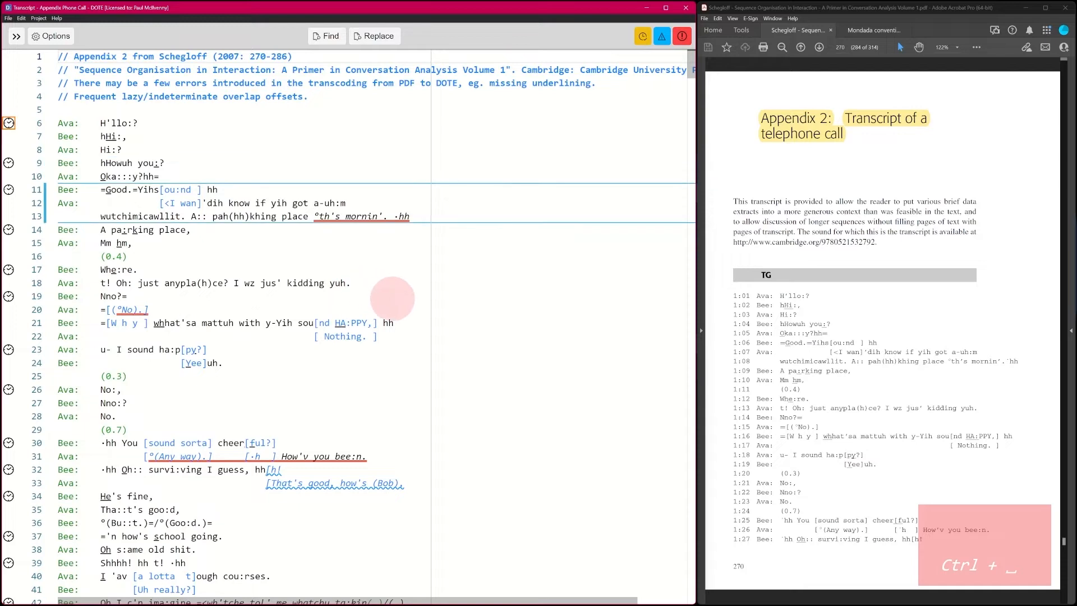
key(ctrl+space)
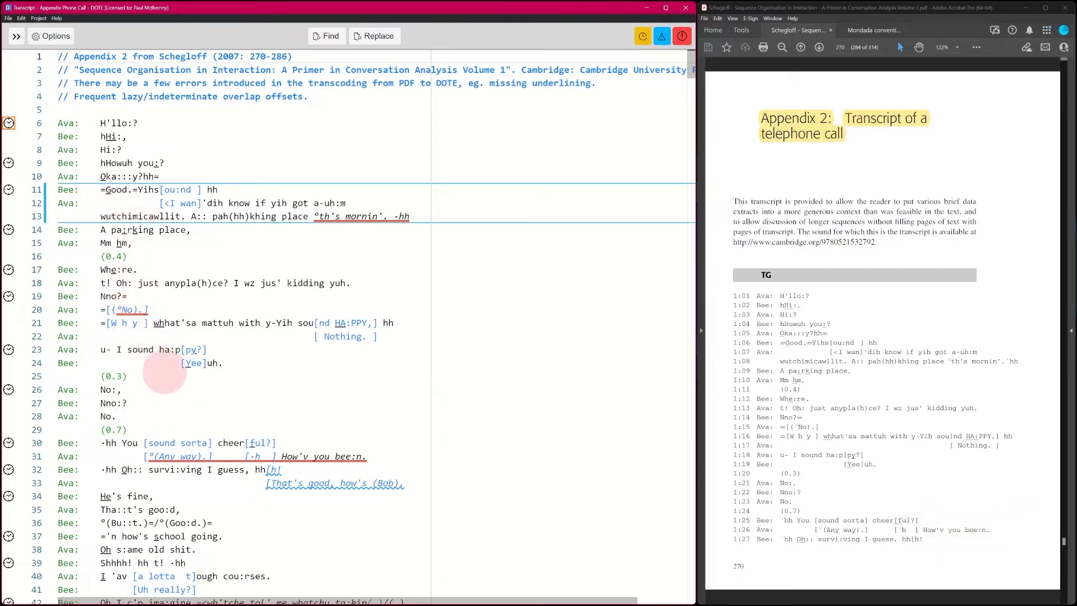
click(195, 363)
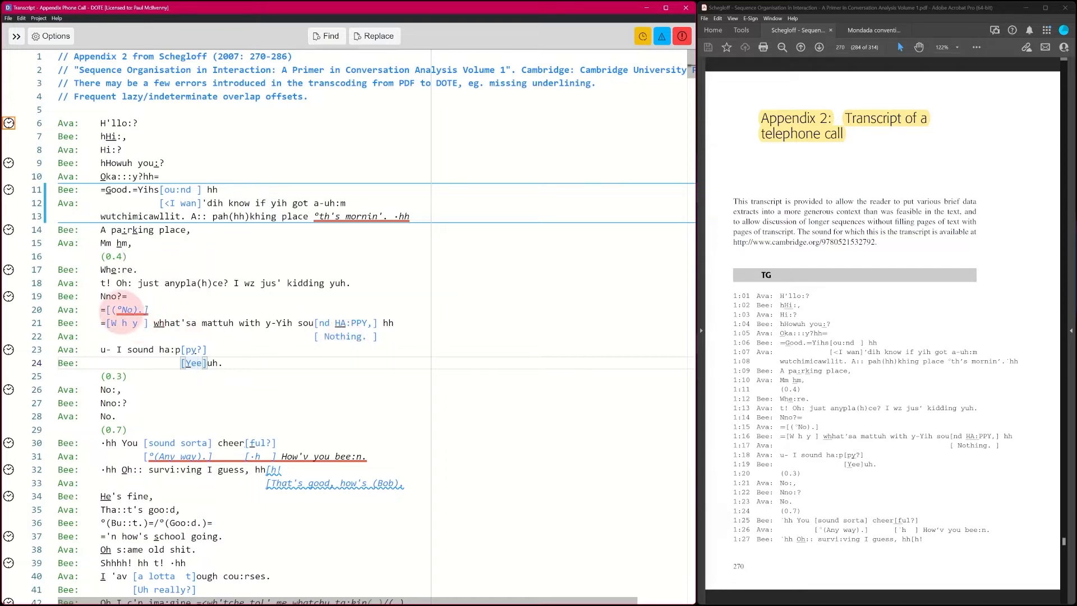
mouse_move(332, 220)
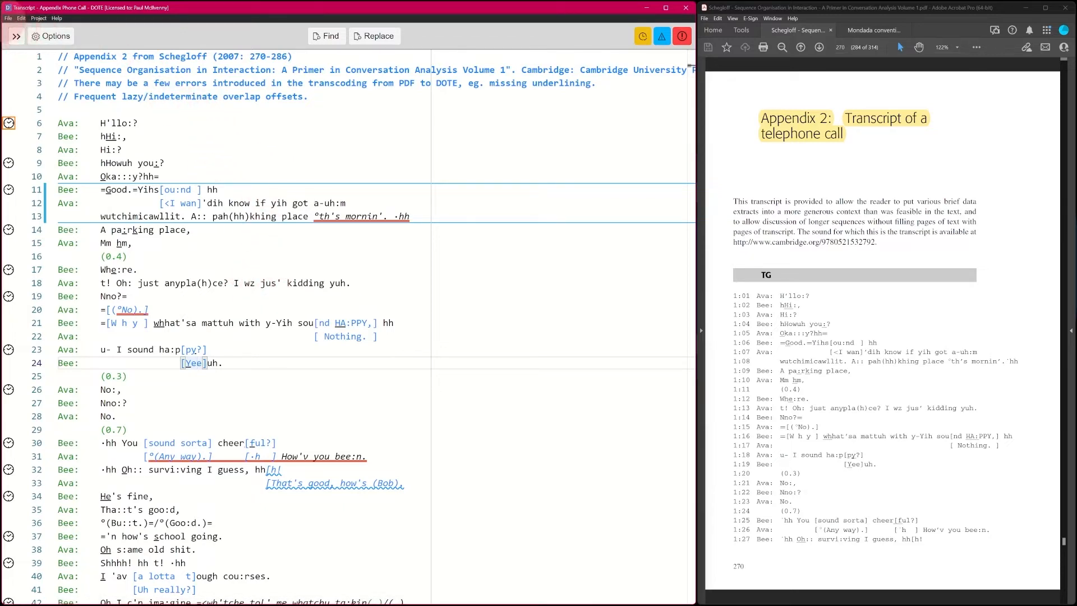
Step: Open the transcript Example 13b from the Conventions v.5.0.1 project
click(17, 36)
click(31, 59)
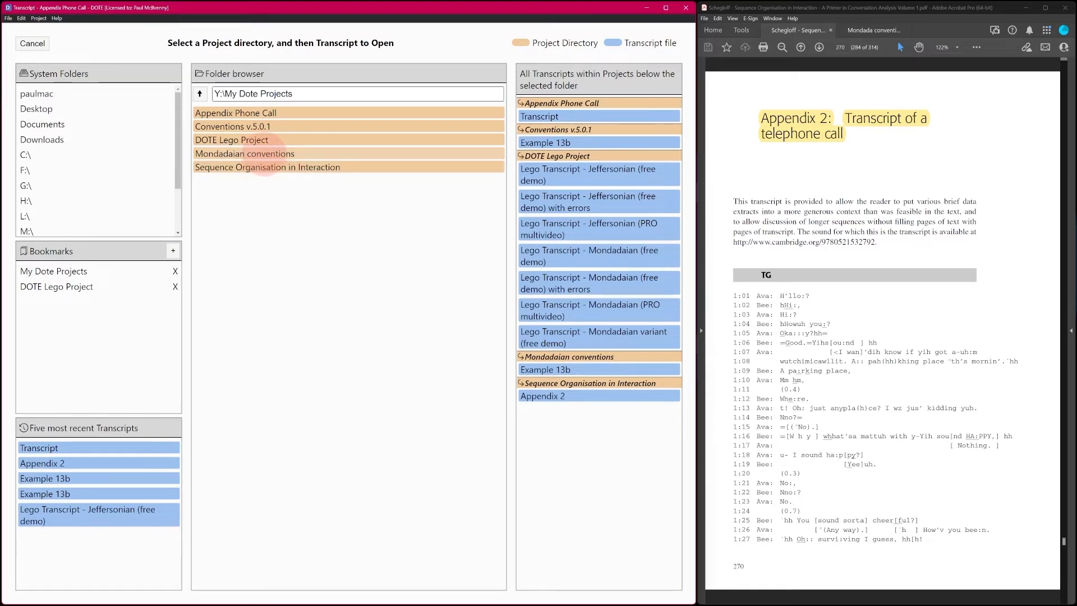
double_click(255, 127)
double_click(228, 112)
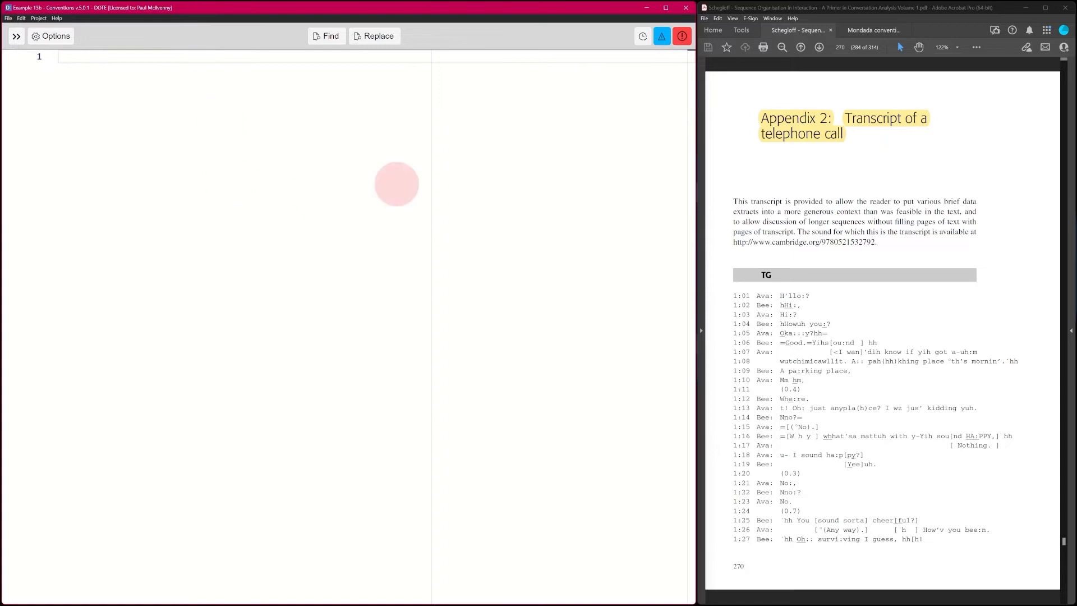
Step: In Acrobat, copy example (13b) from page 6 of the Mondada conventions PDF and paste it into the empty transcript in DOTE
click(886, 29)
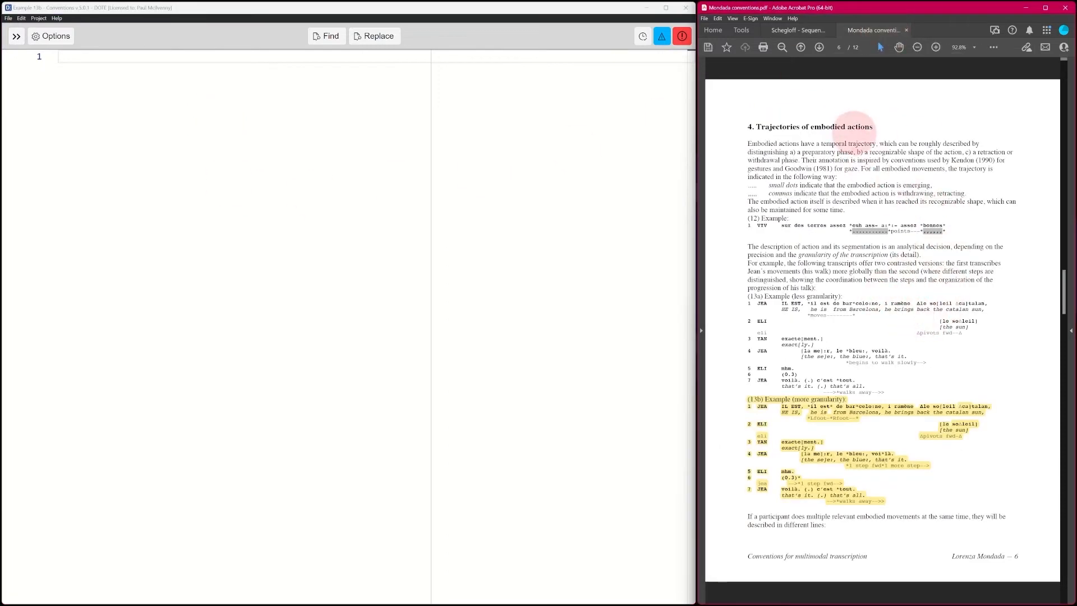
drag(1064, 288, 1064, 63)
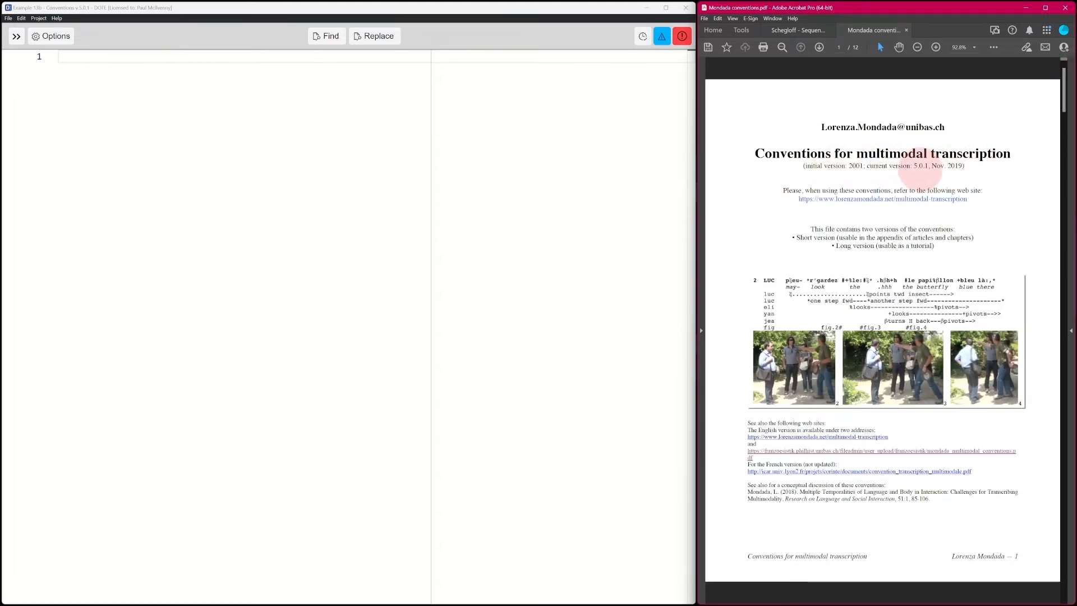
drag(1063, 101, 1057, 307)
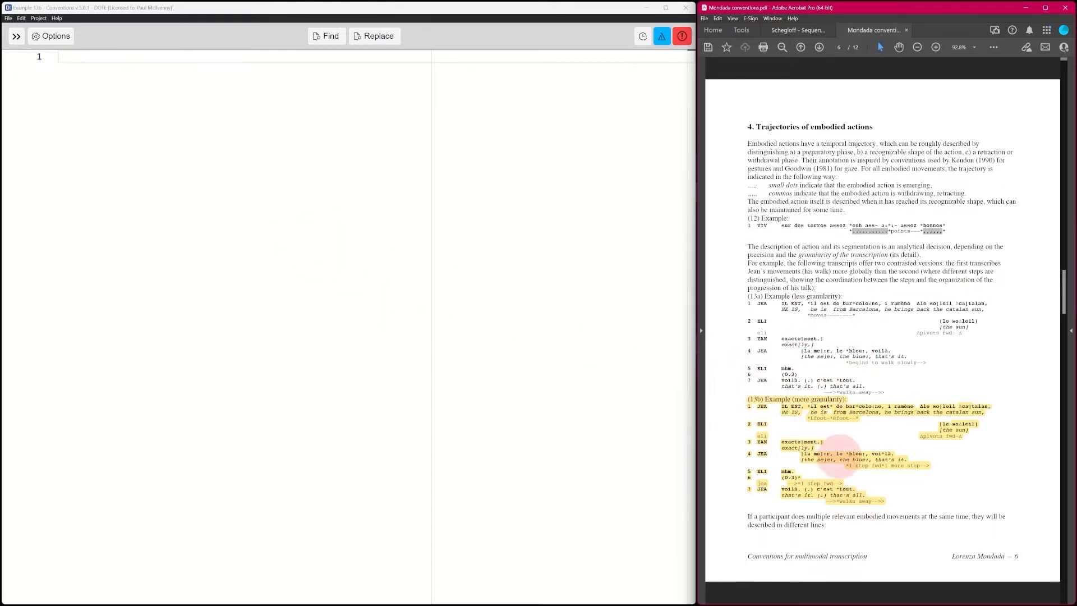
drag(889, 501, 733, 409)
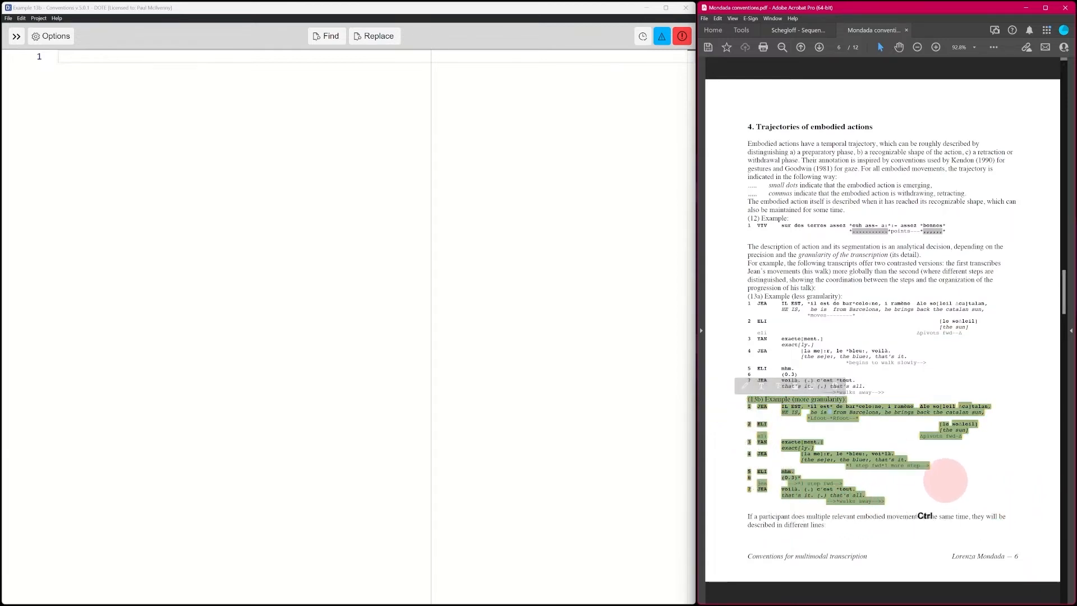
key(ctrl+c)
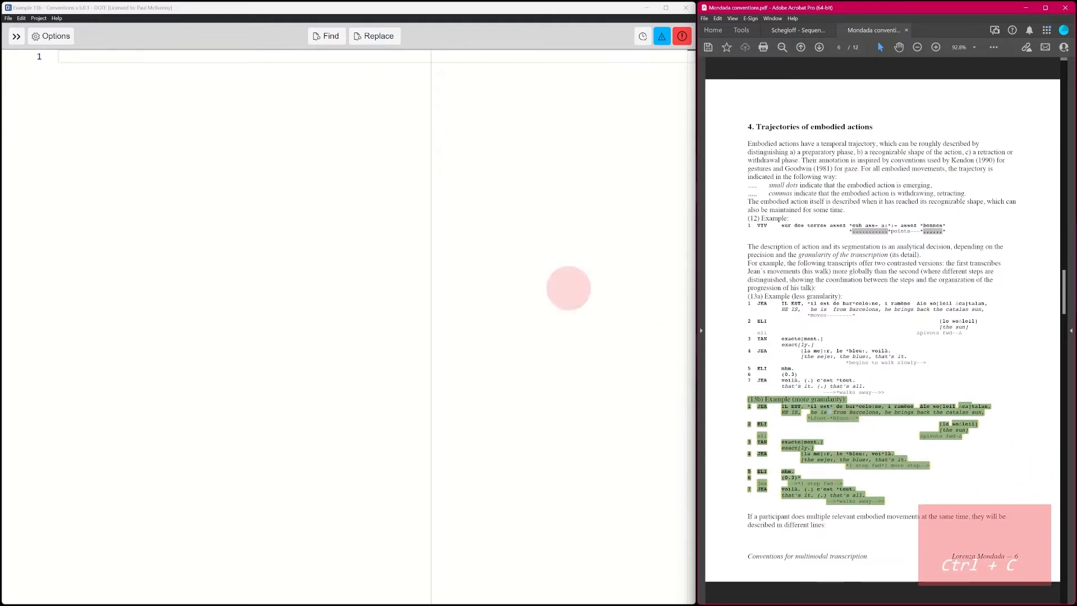
click(126, 68)
key(ctrl+v)
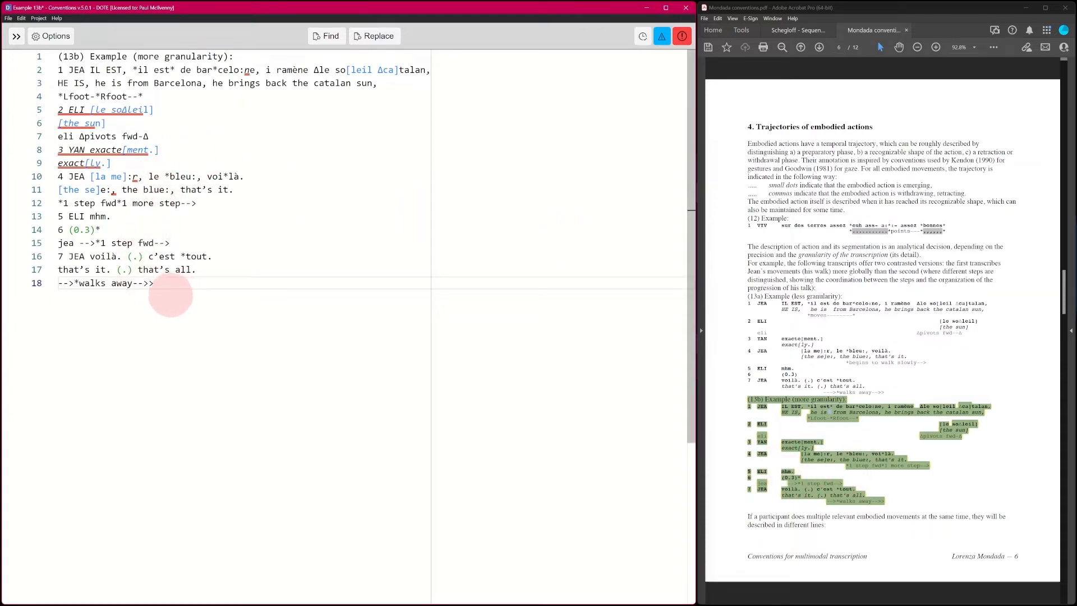
Step: Turn the heading "(13b) Example (more granularity):" into a comment starting with "//" and insert a blank line below it
click(253, 57)
key(Up)
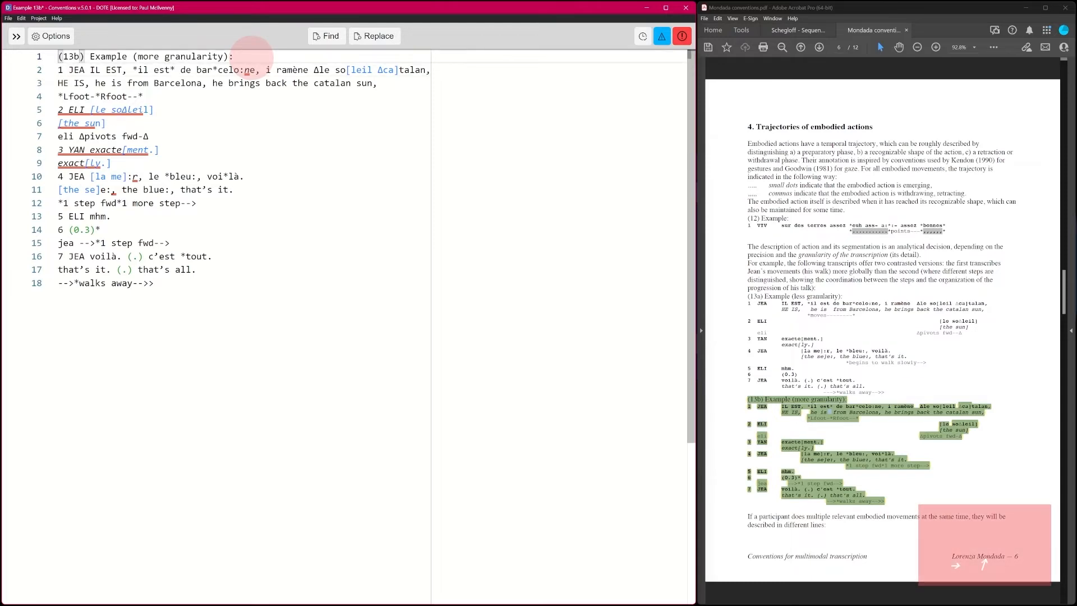
text(//)
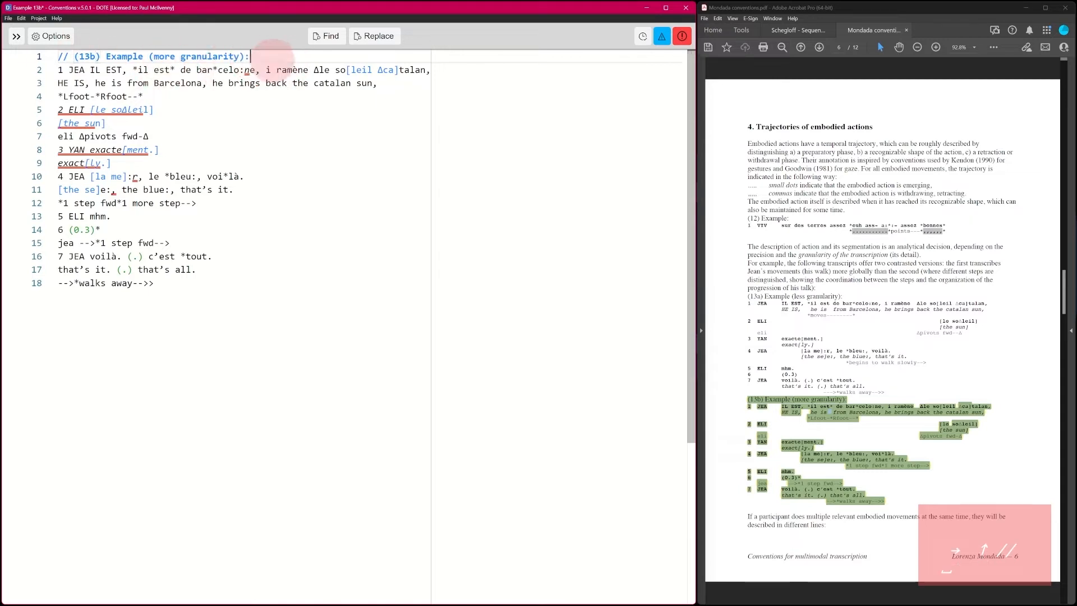
click(270, 57)
key(Return)
Step: Delete the original line number "1" and its space before "JEA IL EST" on line 3
key(Down)
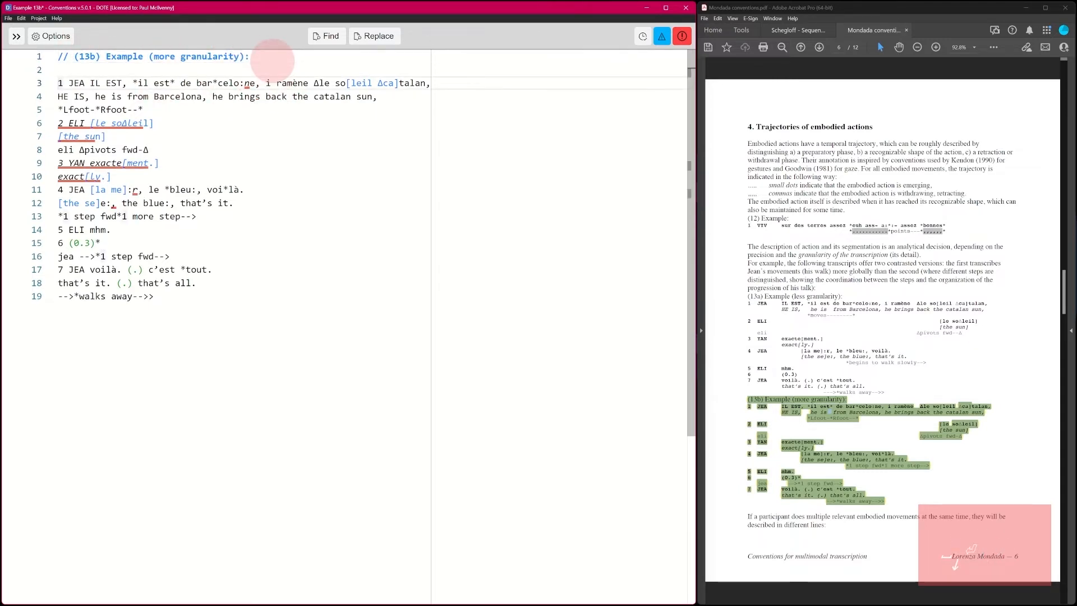
key(BackSpace)
key(BackSpace)
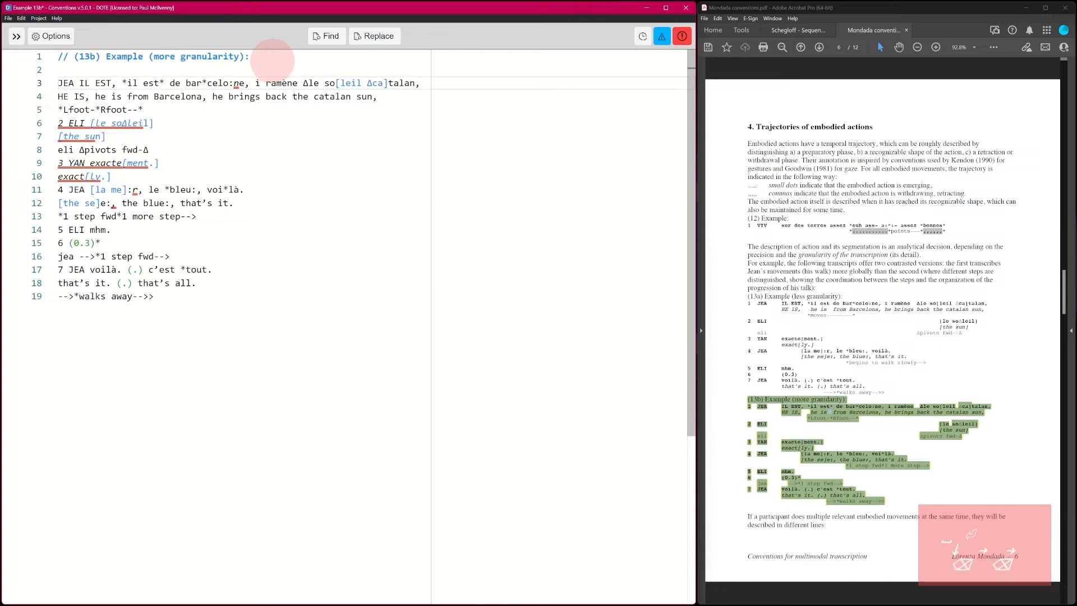
Step: Turn "JEA" at the start of line 3 into the speaker label "JEA:", separated from its utterance by one tab stop
key(Right)
key(Right)
key(Right)
key(Right)
key(Right)
key(Left)
key(Left)
key(Left)
key(Left)
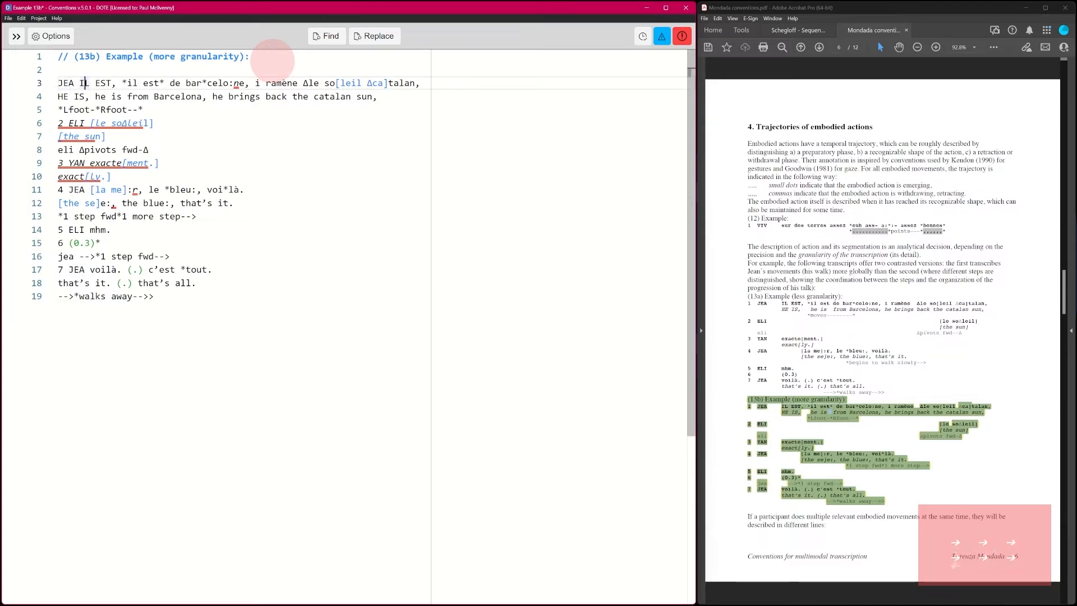
key(Right)
key(Right)
key(Right)
key(Right)
key(Right)
key(Right)
key(Right)
key(Left)
key(Left)
key(Left)
key(Left)
key(Left)
text(:)
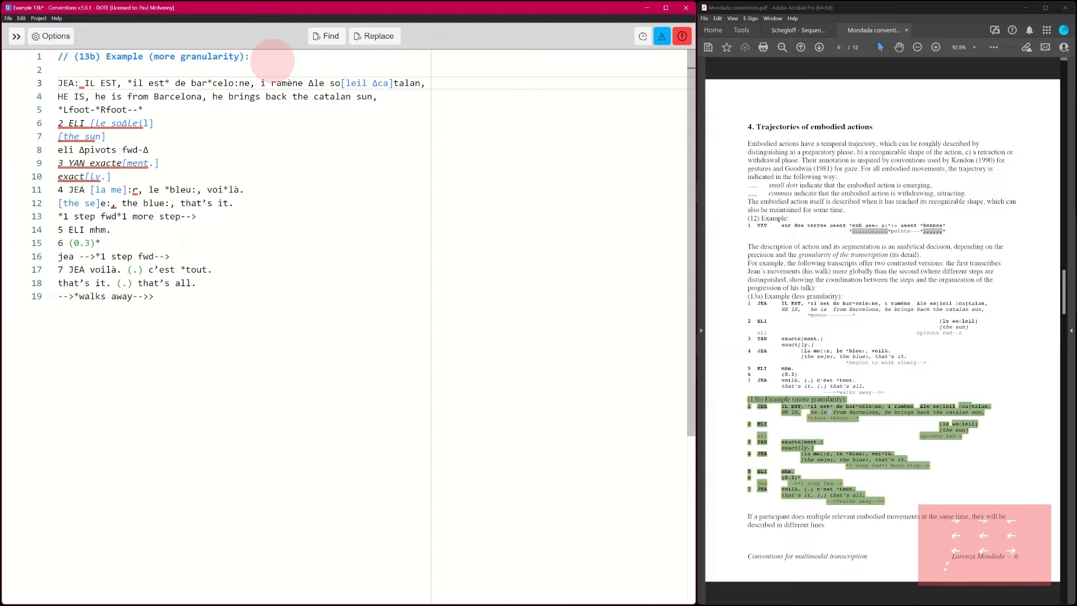
key(Tab)
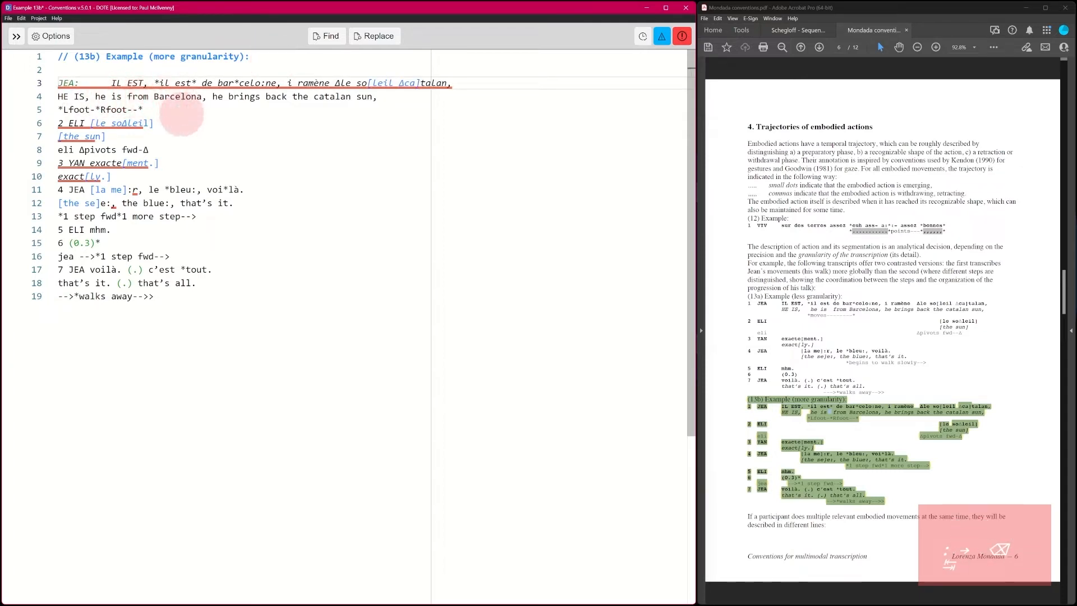
key(Tab)
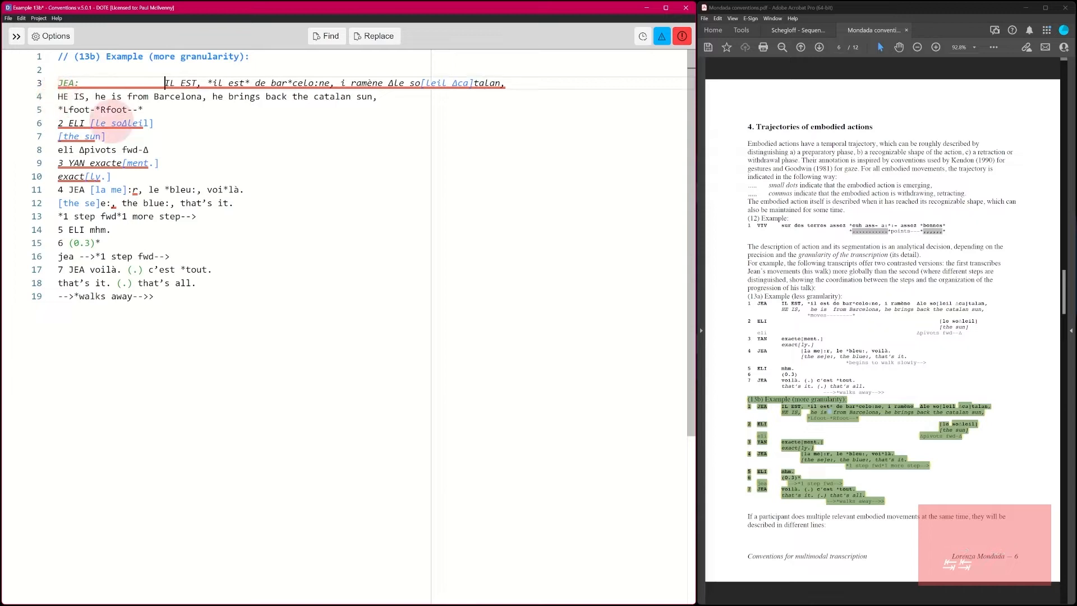
key(BackSpace)
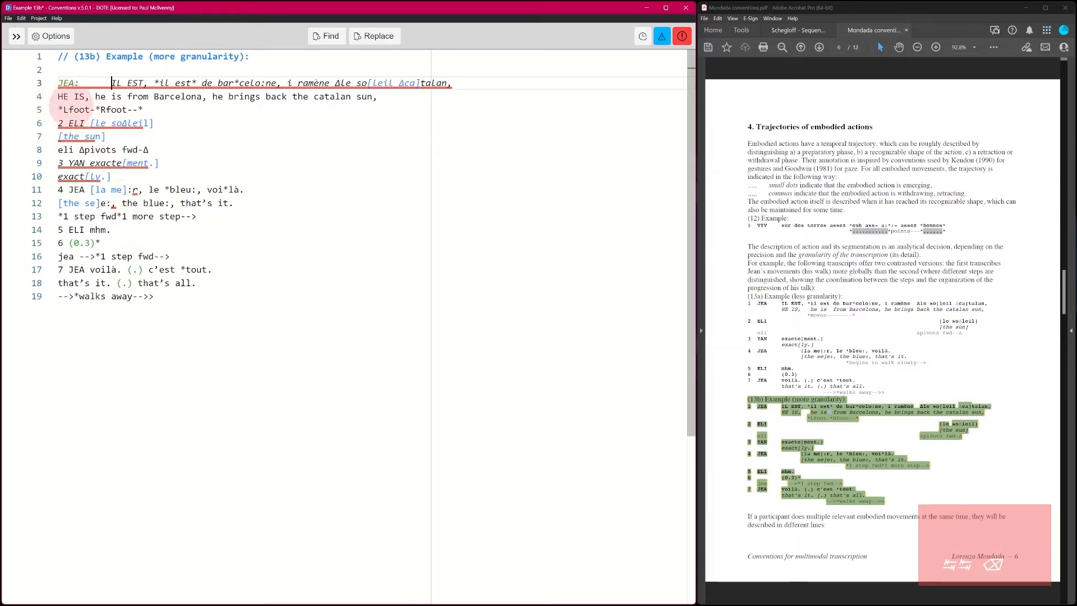
Step: Indent the English translation on line 4 and the "*Lfoot-*Rfoot--*" action on line 5 by one tab stop each
click(57, 97)
key(Tab)
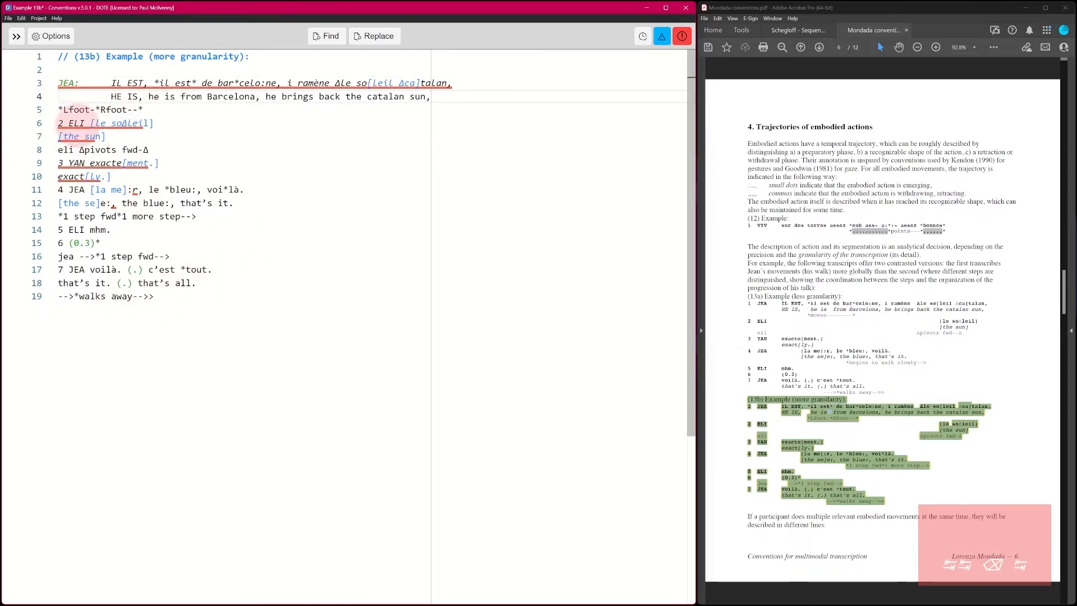
click(57, 110)
key(Tab)
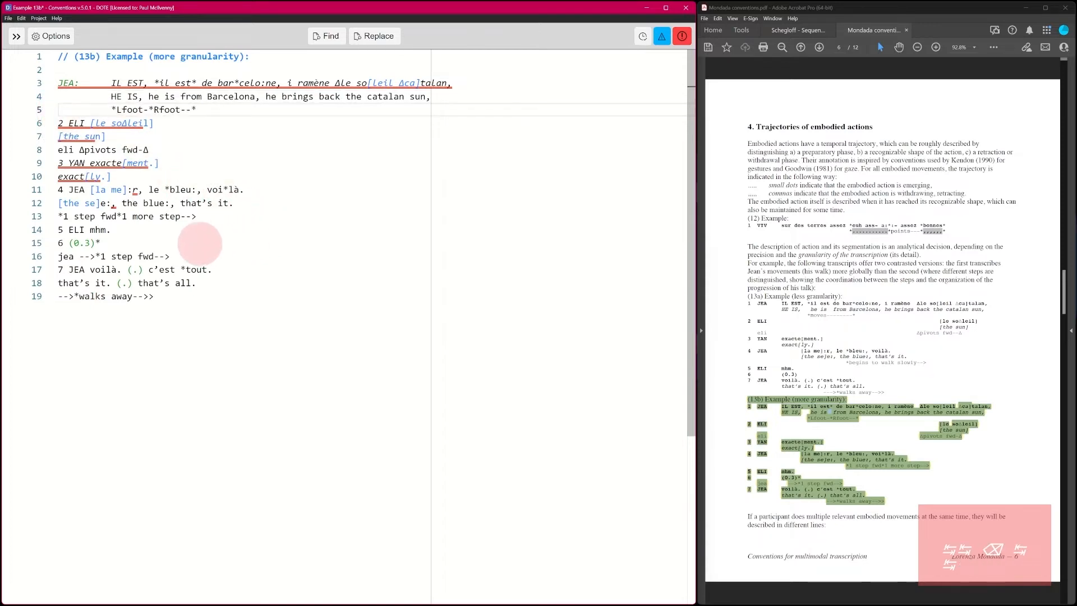
Step: Remove the original number 2 from line 6 and format its speaker as "ELI:" with one tab stop before the utterance
click(68, 123)
key(BackSpace)
key(BackSpace)
key(Right)
key(Right)
key(Right)
key(Right)
key(BackSpace)
text(:)
key(Tab)
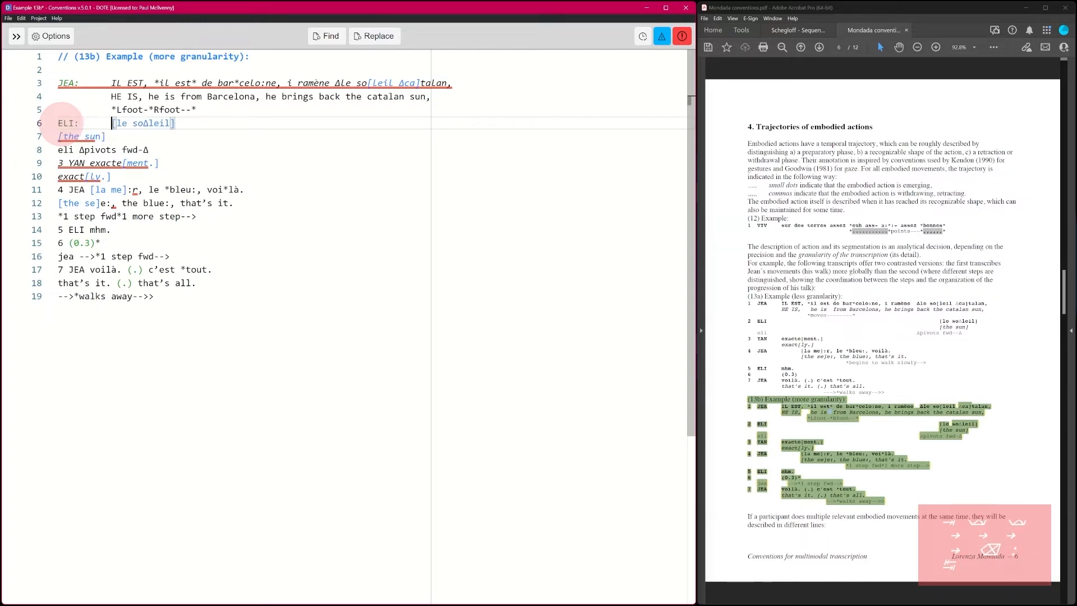
Step: Indent the translation "[the sun]" on line 7 by one tab stop
click(54, 135)
click(56, 136)
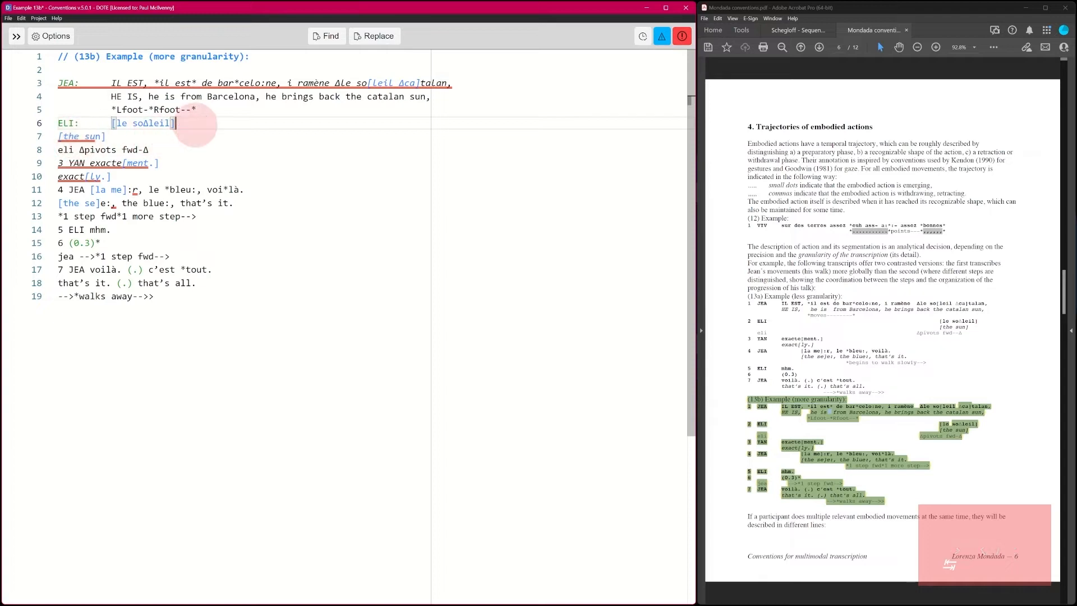
key(Tab)
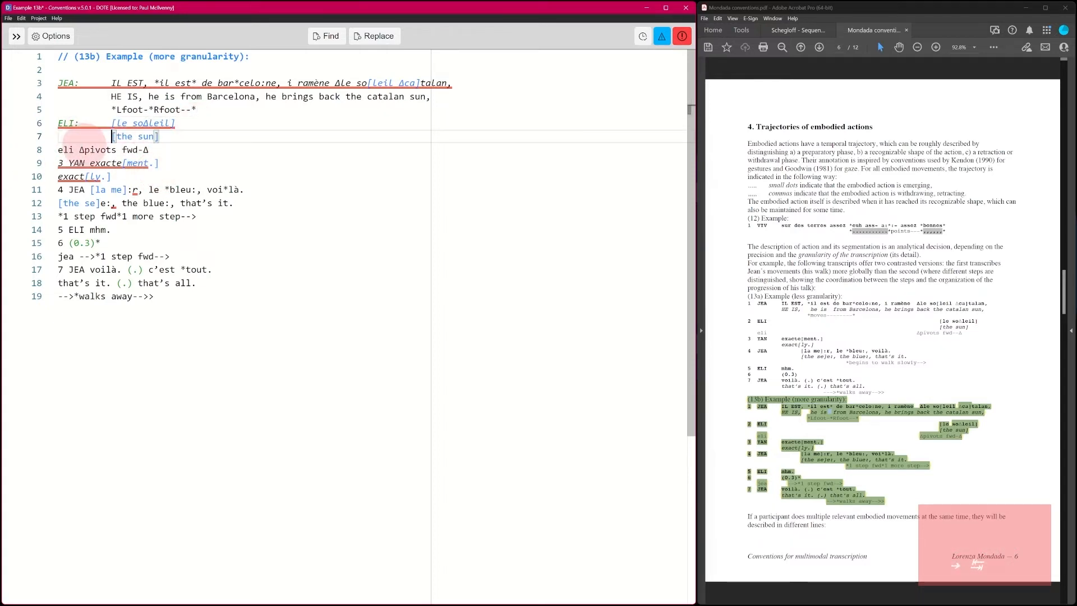
Step: Replace "eli" on line 8 with the tier label "ELI/body:" and align "∆pivots fwd-∆" with the utterance column
key(Down)
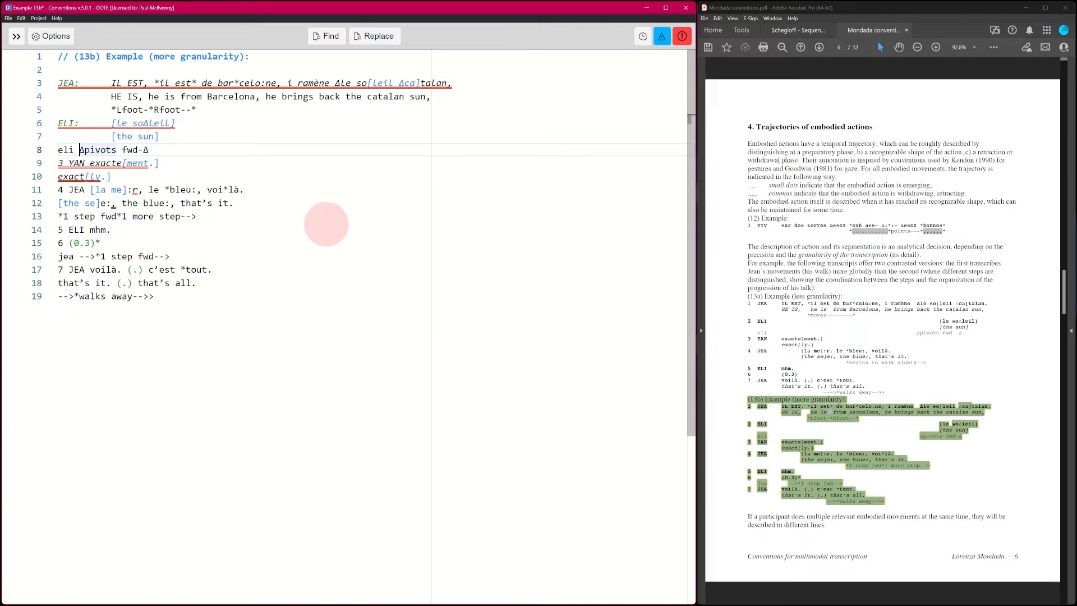
key(BackSpace)
key(BackSpace)
key(BackSpace)
key(BackSpace)
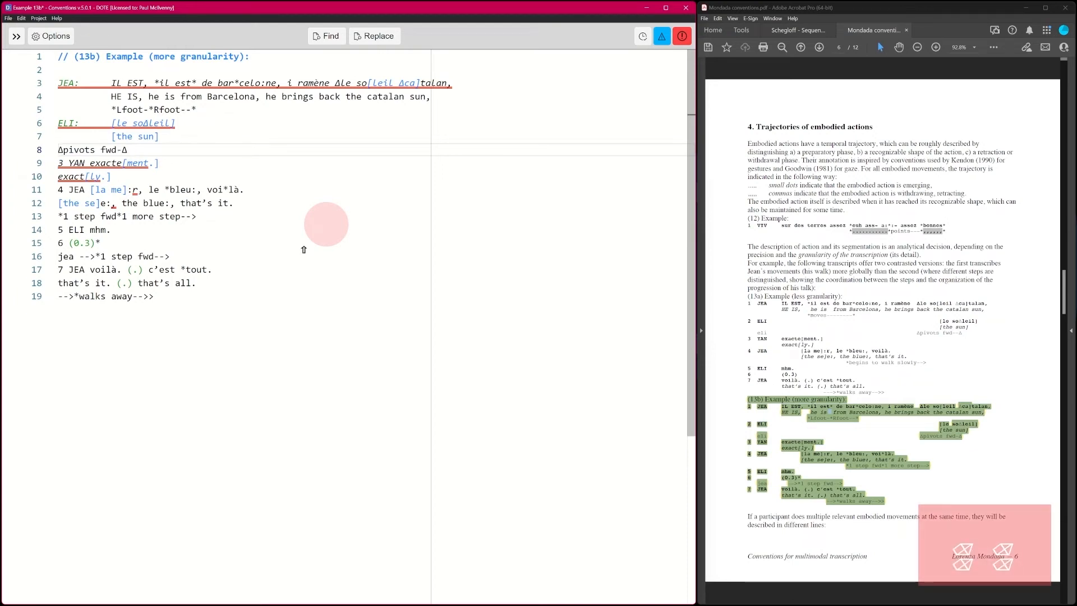
text(ELI/body:)
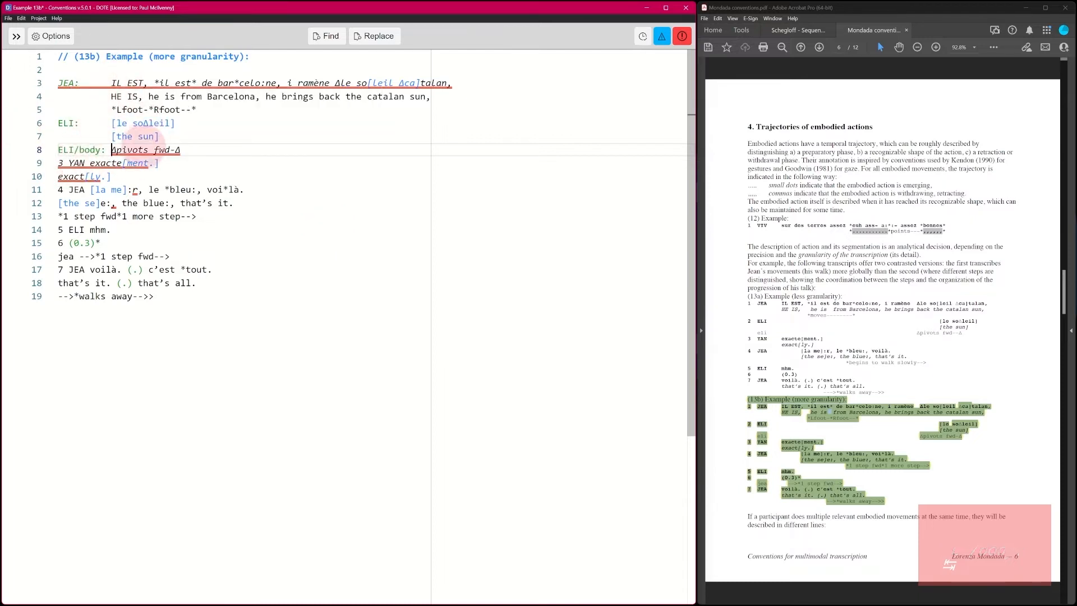
Step: Remove the original number 3 from line 9 and format its speaker as "YAN:" with one tab stop before "exacte[ment.]"
click(68, 162)
key(BackSpace)
key(BackSpace)
key(ctrl+Right)
text(:)
key(Tab)
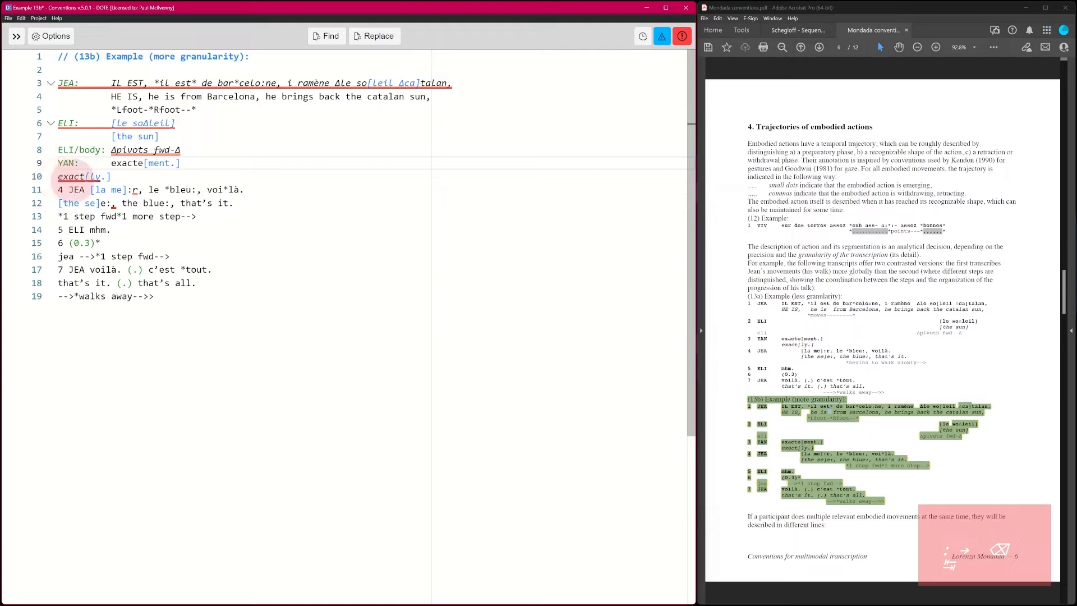
Step: Label the English translation on line 4 as "JEA.eng:" and remove the surplus tab
click(73, 98)
text(JEA)
key(Down)
key(Return)
key(Right)
key(BackSpace)
Step: Label the translation "[the sun]" on line 7 as "ELI.eng:" and remove the surplus tab
click(78, 136)
text(EL)
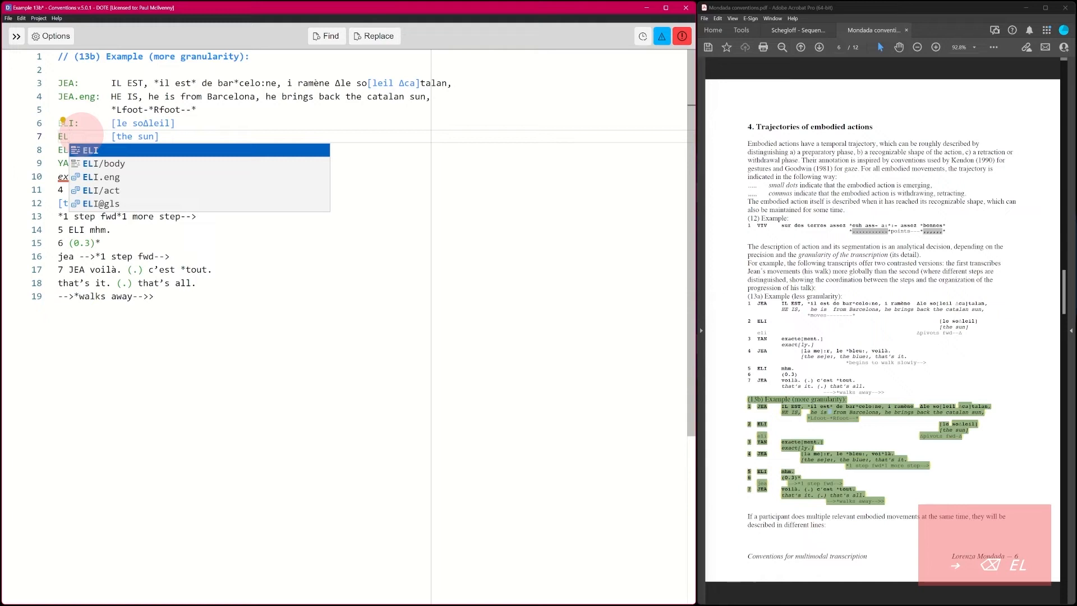
key(Down)
key(Down)
key(Return)
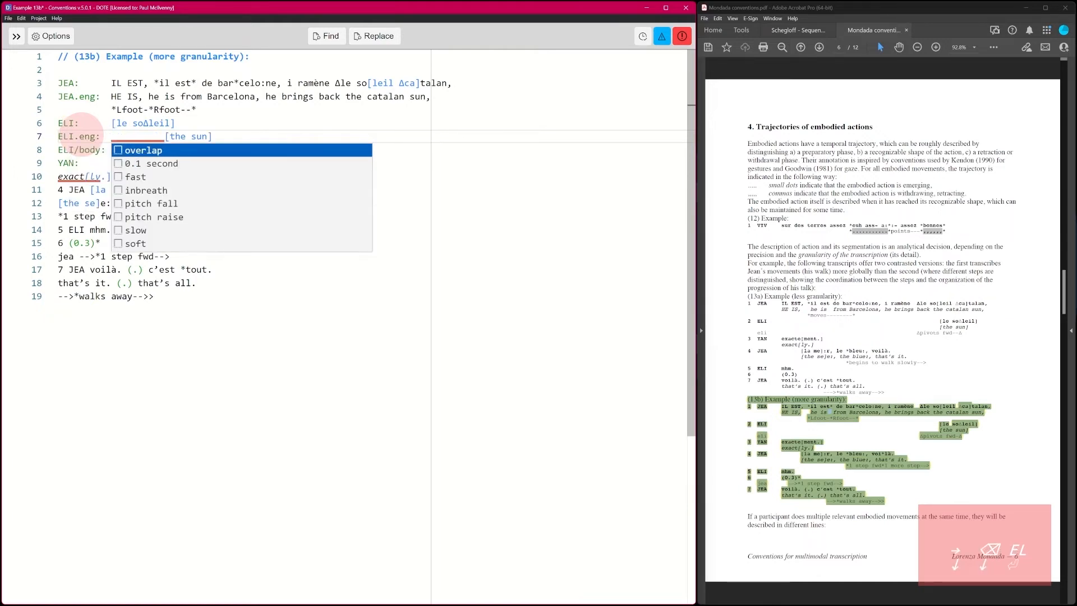
key(Right)
key(BackSpace)
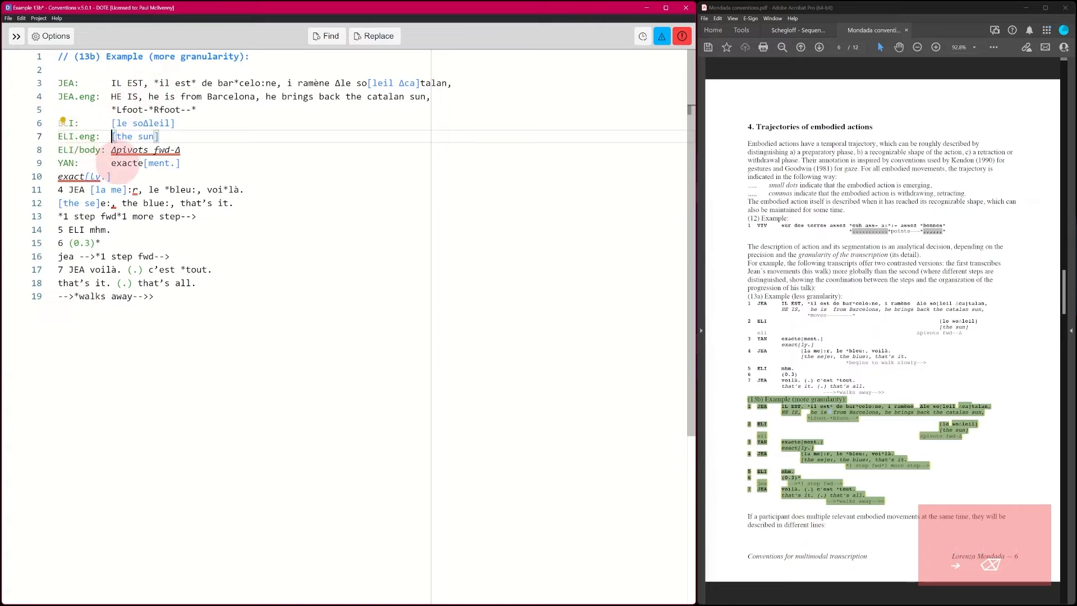
Step: Label the translation "exact[ly.]" on line 10 with the suggested tier "YAN.eng:"
click(59, 176)
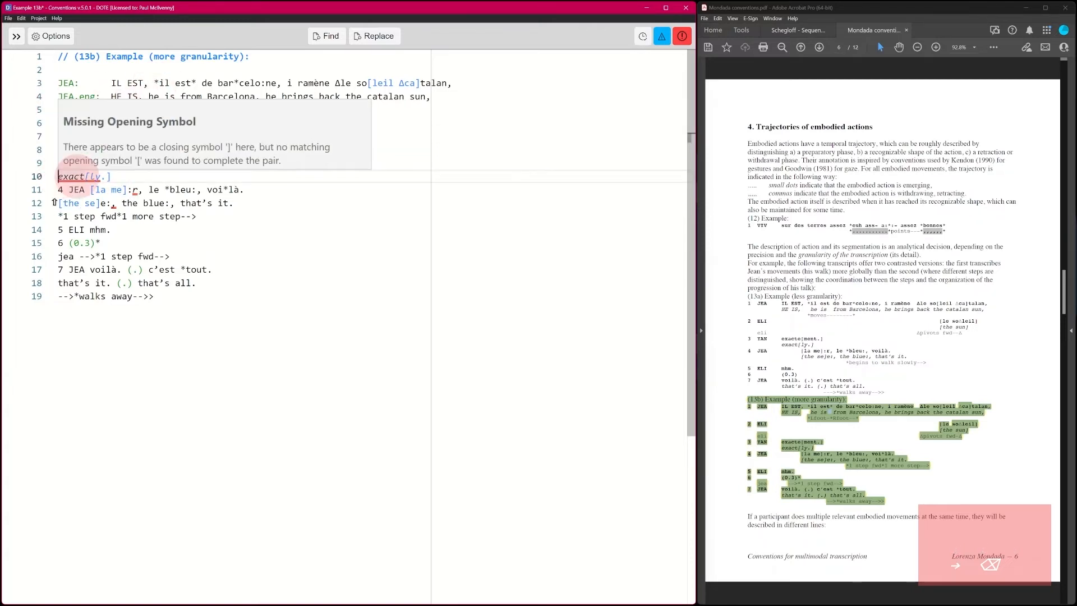
text(Y)
key(BackSpace)
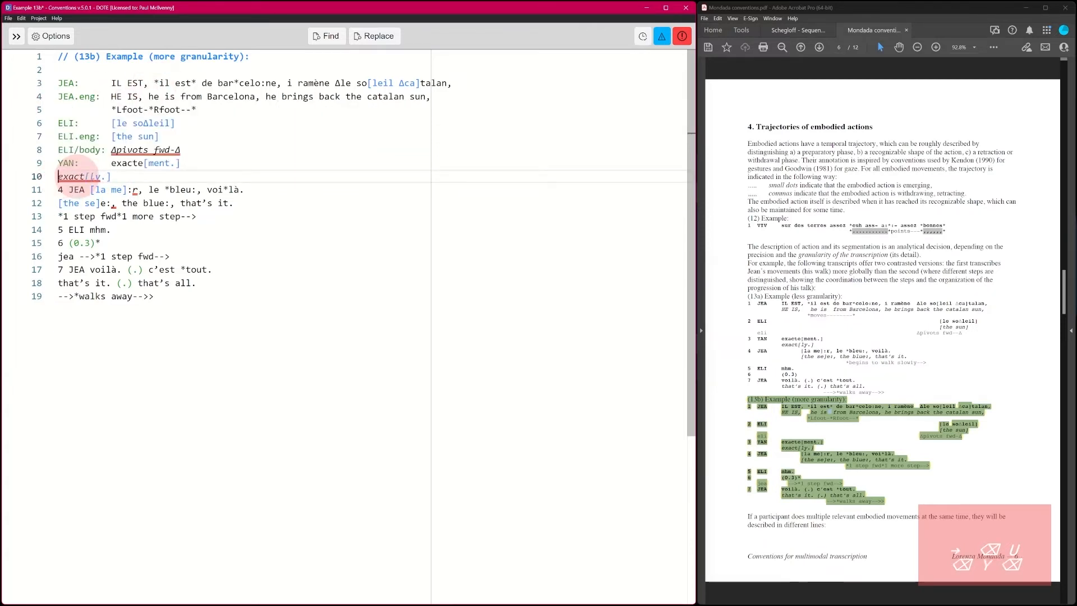
text(Y)
key(BackSpace)
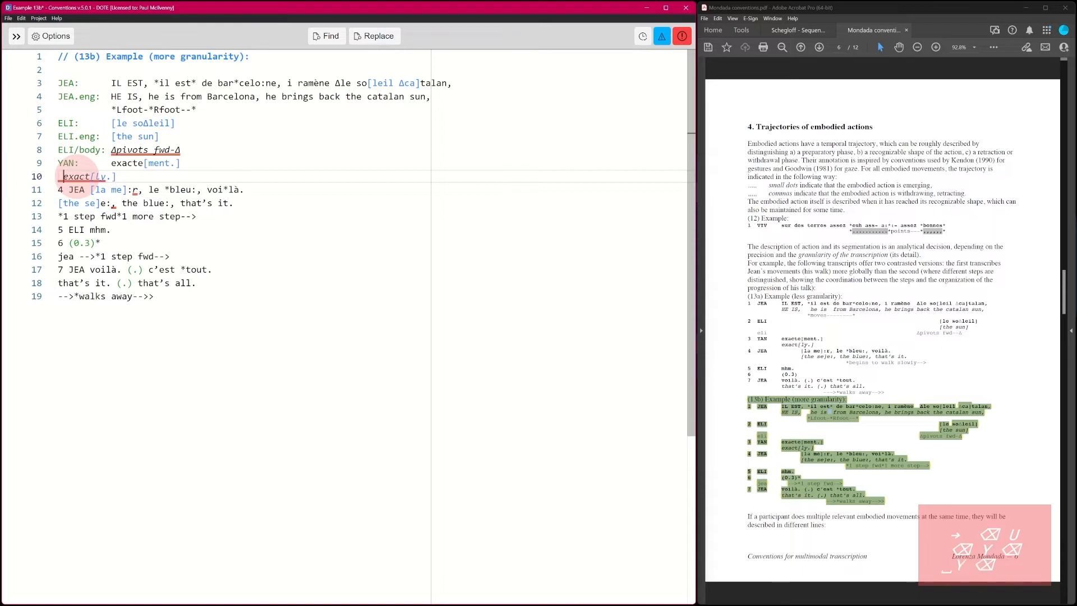
text(Y)
key(Down)
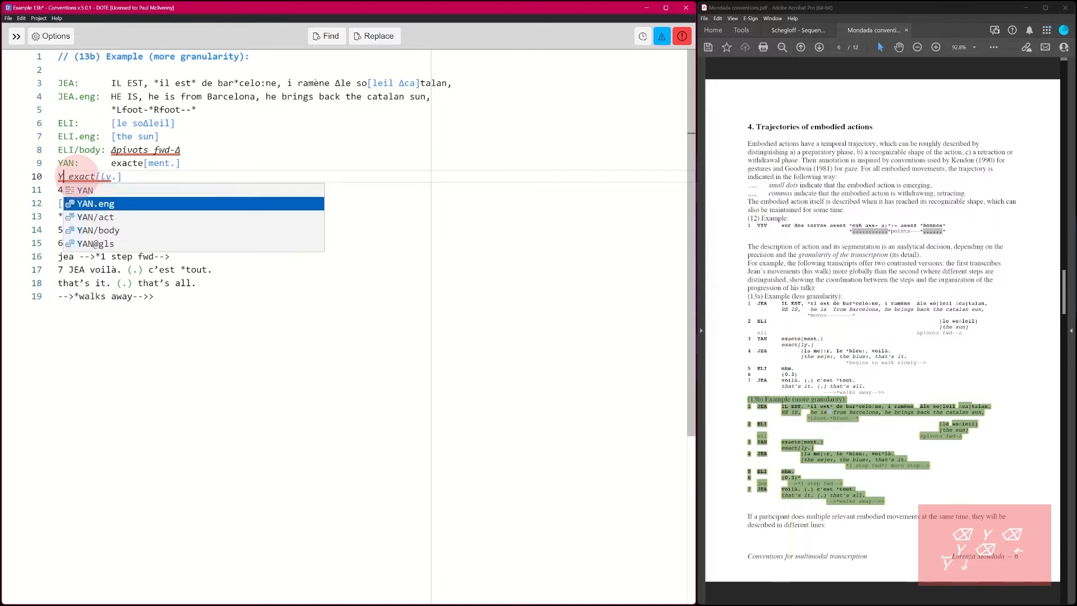
key(Return)
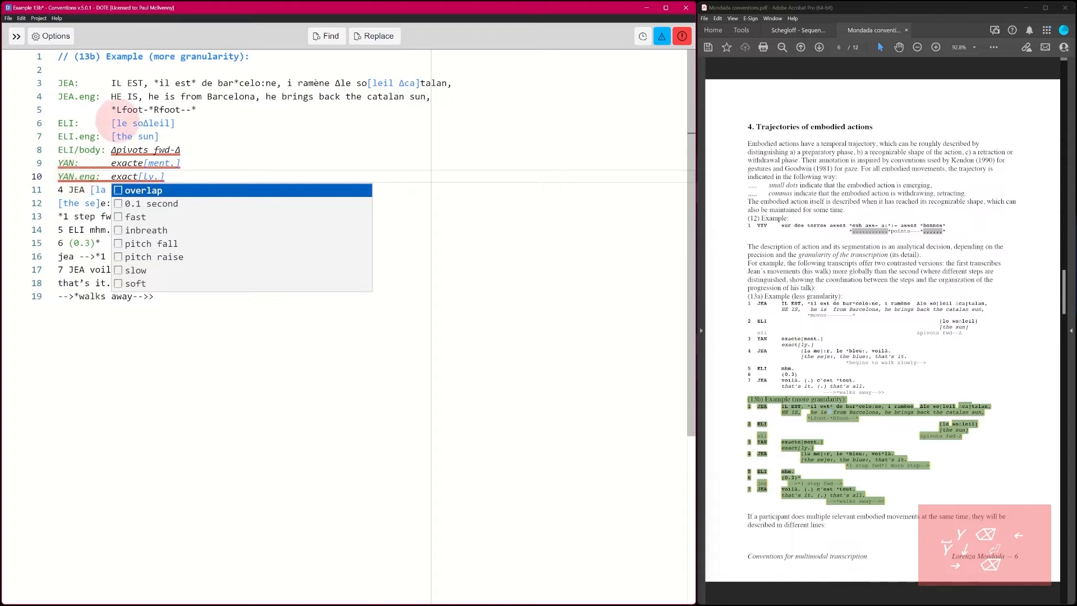
Step: Remove the original number 4 from line 11 and format its speaker as "JEA:" with one tab stop before the utterance
click(68, 190)
key(BackSpace)
key(BackSpace)
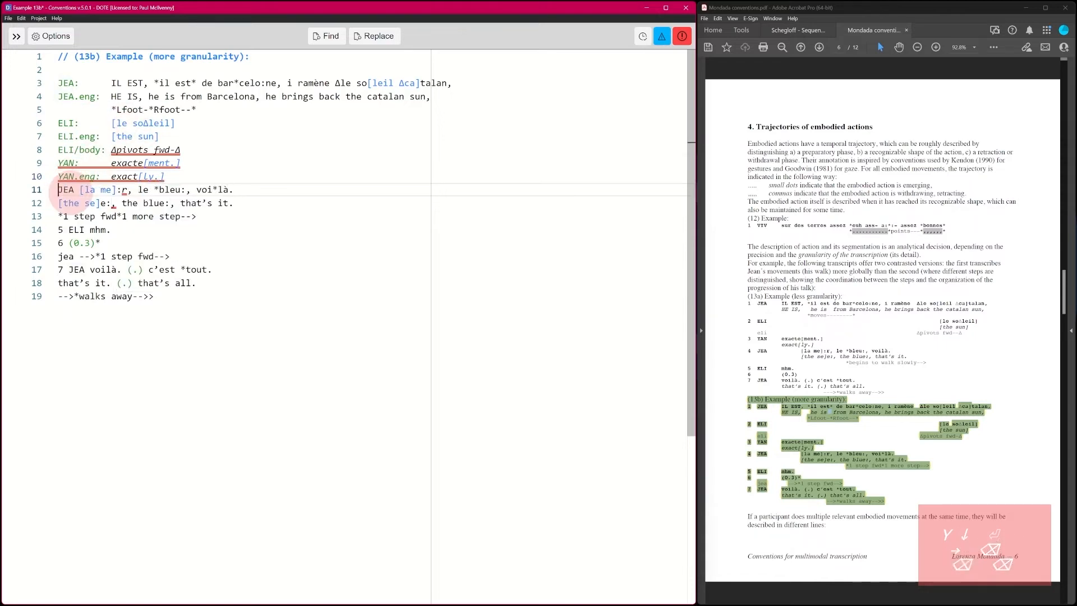
key(ctrl+Right)
key(Delete)
text(:)
key(Tab)
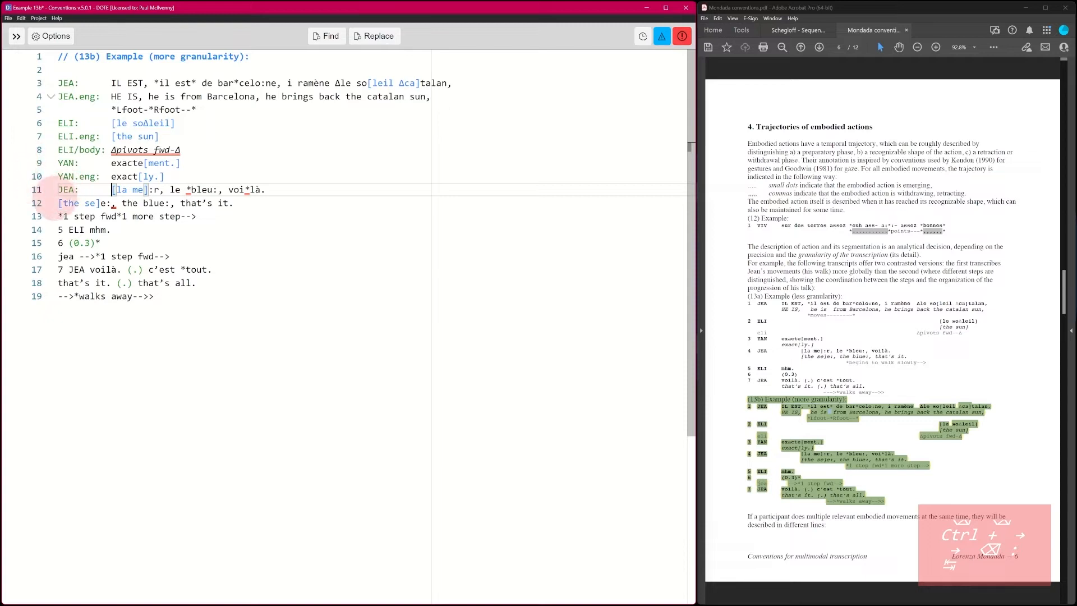
Step: Label the translation "[the se]e:, the blue:, that's it." on line 12 with the suggested tier "JEA.eng:"
key(Down)
key(ctrl+Left)
key(ctrl+Left)
key(ctrl+Left)
key(ctrl+Left)
key(ctrl+Left)
key(Left)
text(J)
key(Down)
key(Return)
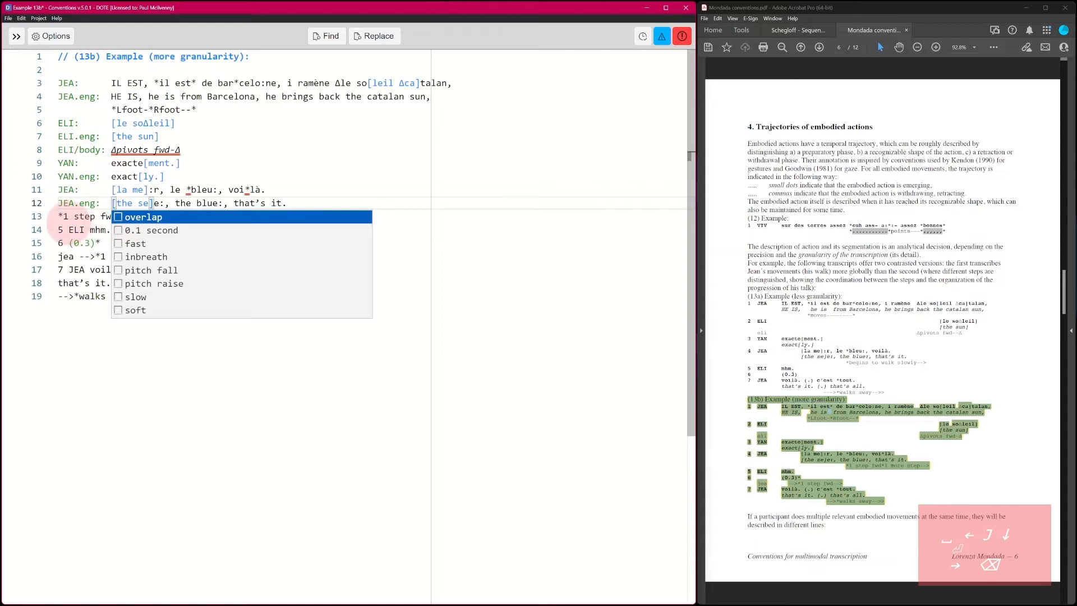
Step: Label the "*1 step fwd*1 more step-->" action on line 13 with the suggested tier "JEA/body:"
click(57, 218)
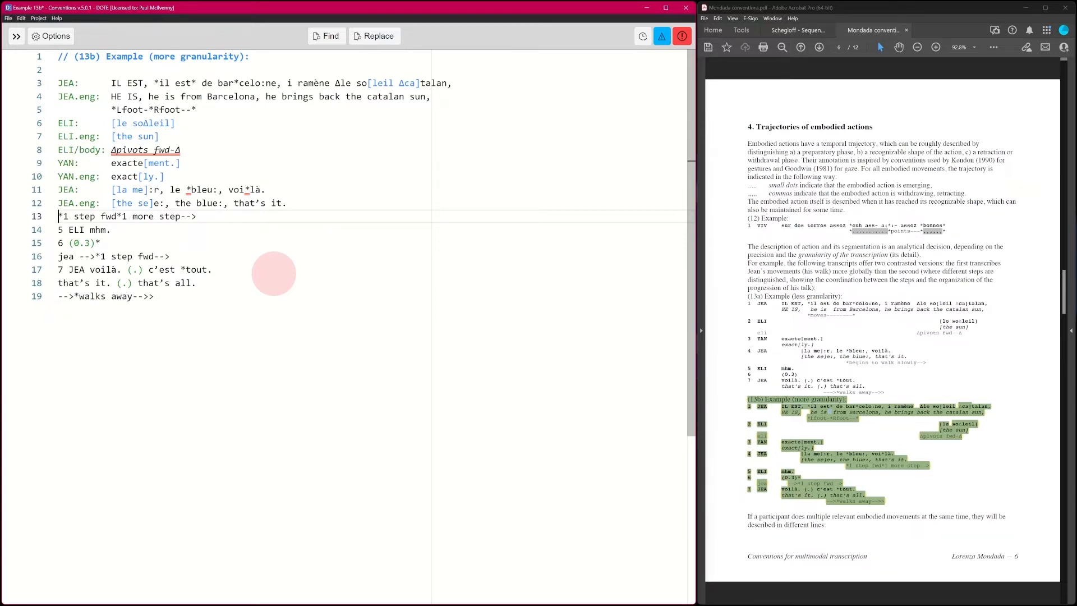
text(JEA)
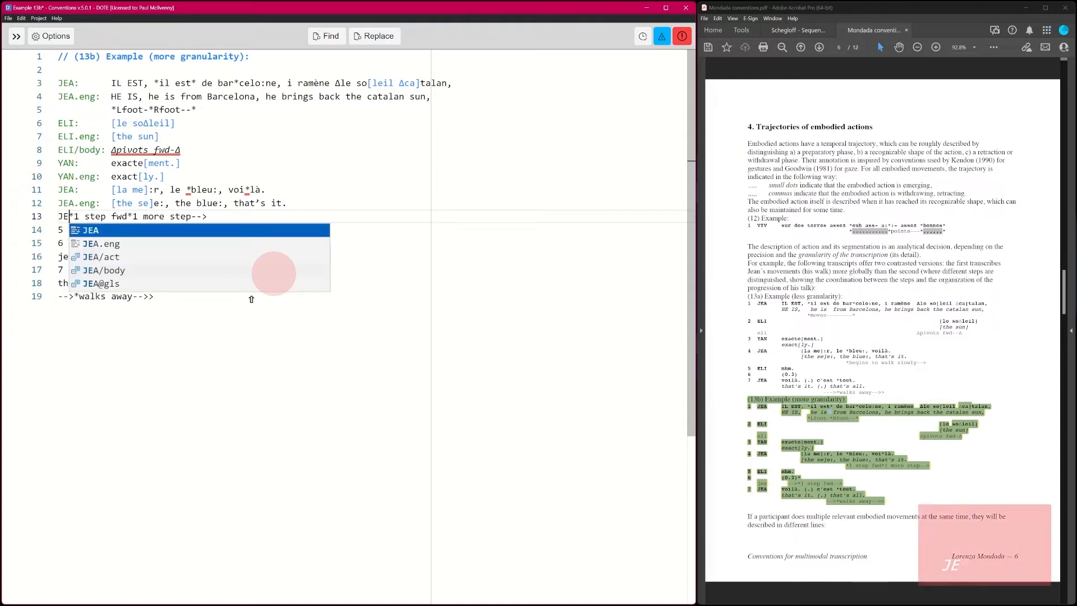
key(Down)
key(Down)
key(Down)
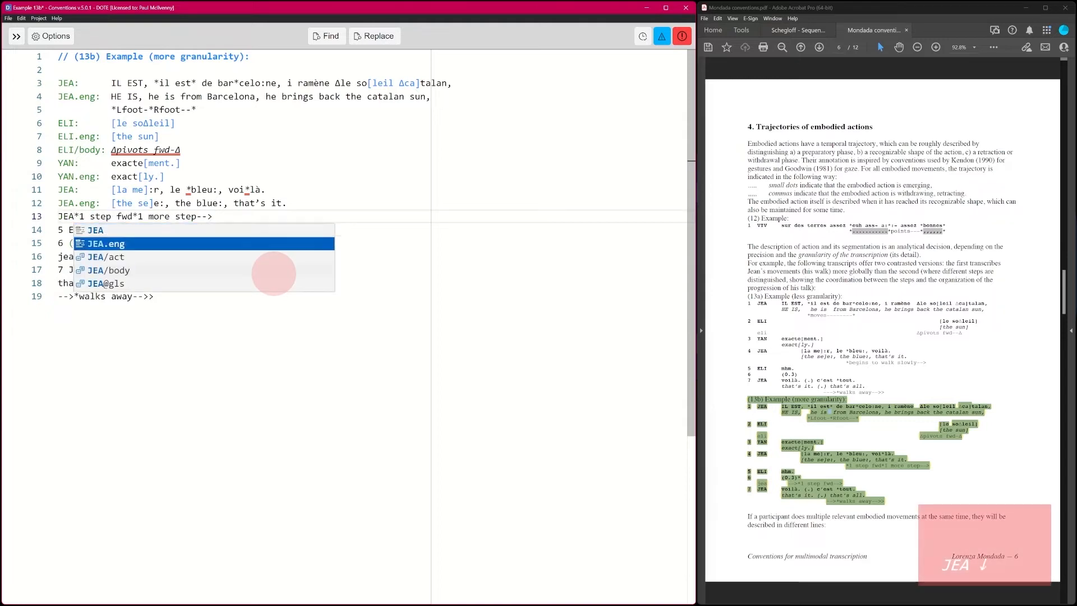
key(Return)
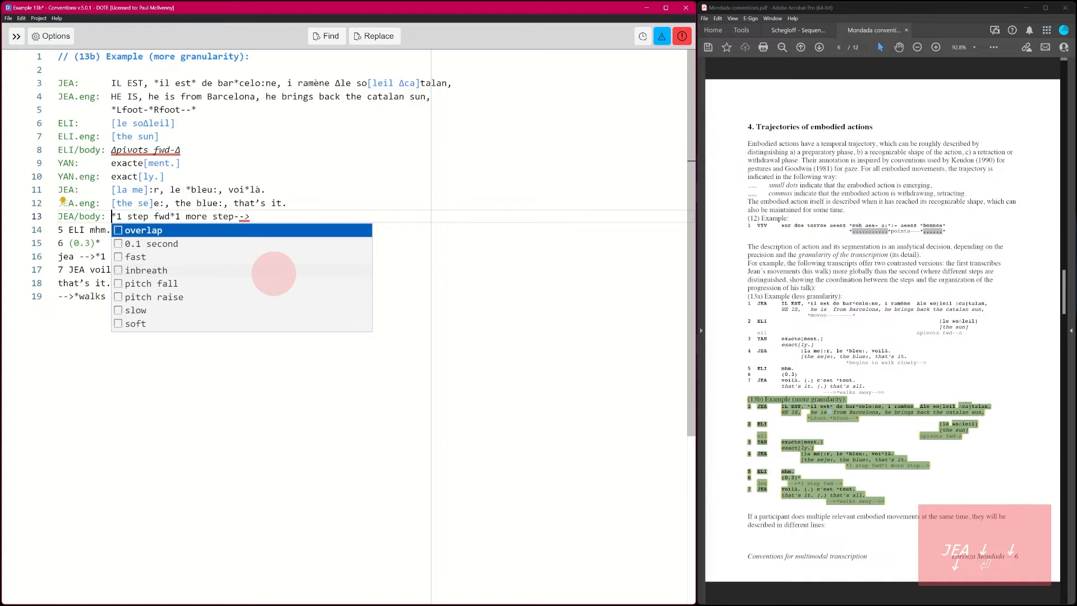
Step: Remove the original number 5 from line 14 and format its speaker as "ELI:" with one tab stop before "mhm."
click(74, 233)
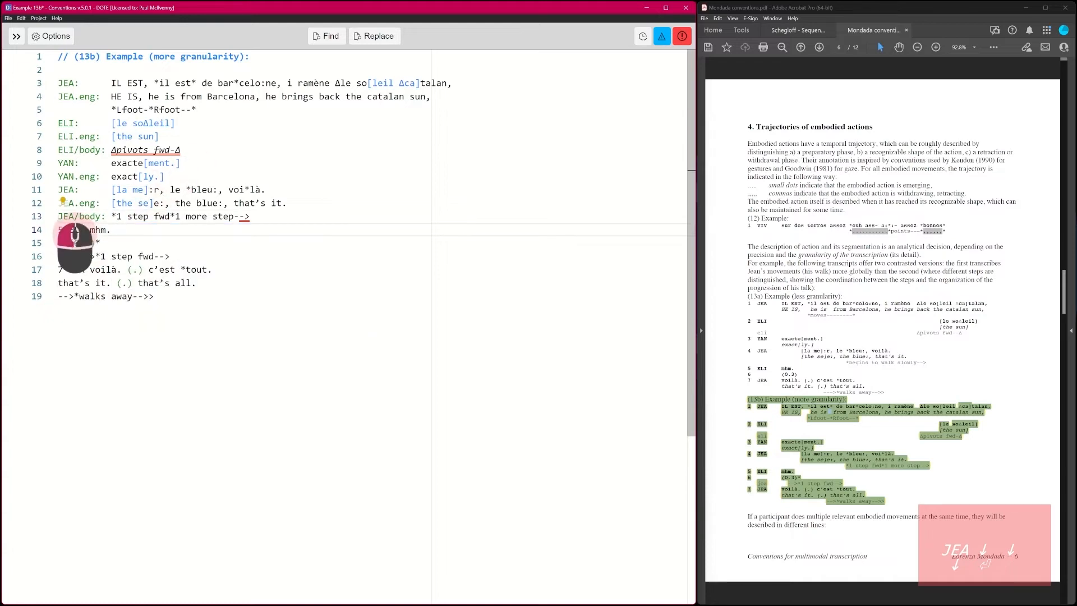
key(BackSpace)
key(BackSpace)
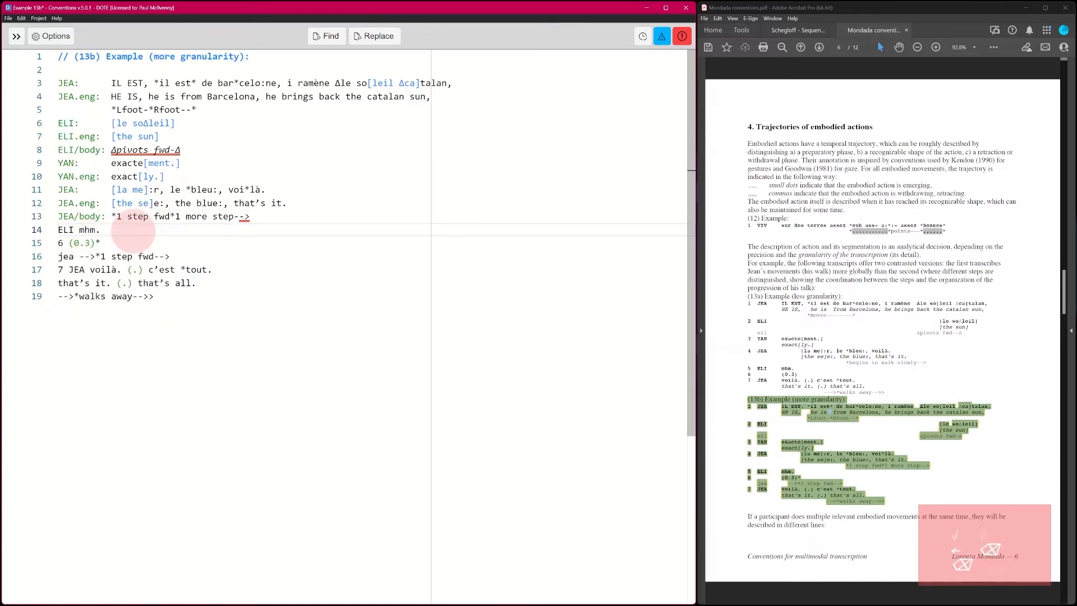
text(:)
key(Delete)
key(Tab)
Step: Remove the original number 6 from line 15 and indent the pause "(0.3)*" by one tab stop
key(Down)
key(Left)
key(Left)
key(Left)
key(Left)
key(Left)
key(Left)
key(BackSpace)
key(BackSpace)
key(Tab)
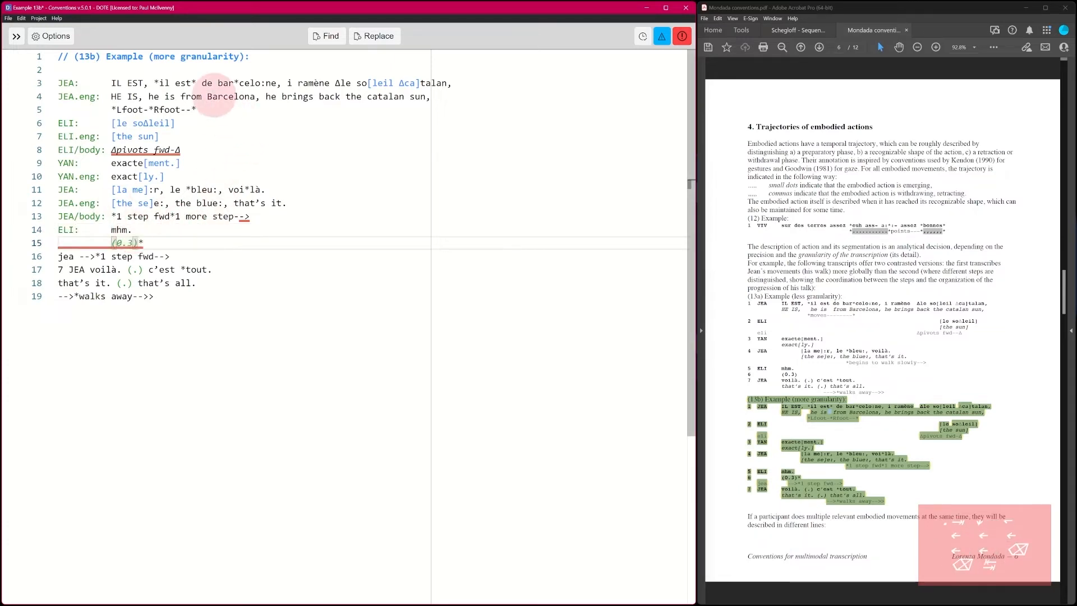
Step: Insert a blank line between the "ELI/body:" line and the YAN line "exacte[ment.]"
click(212, 136)
click(226, 150)
key(Return)
Step: Insert a blank line above the ELI line "mhm."
key(Down)
key(Down)
key(Down)
key(Down)
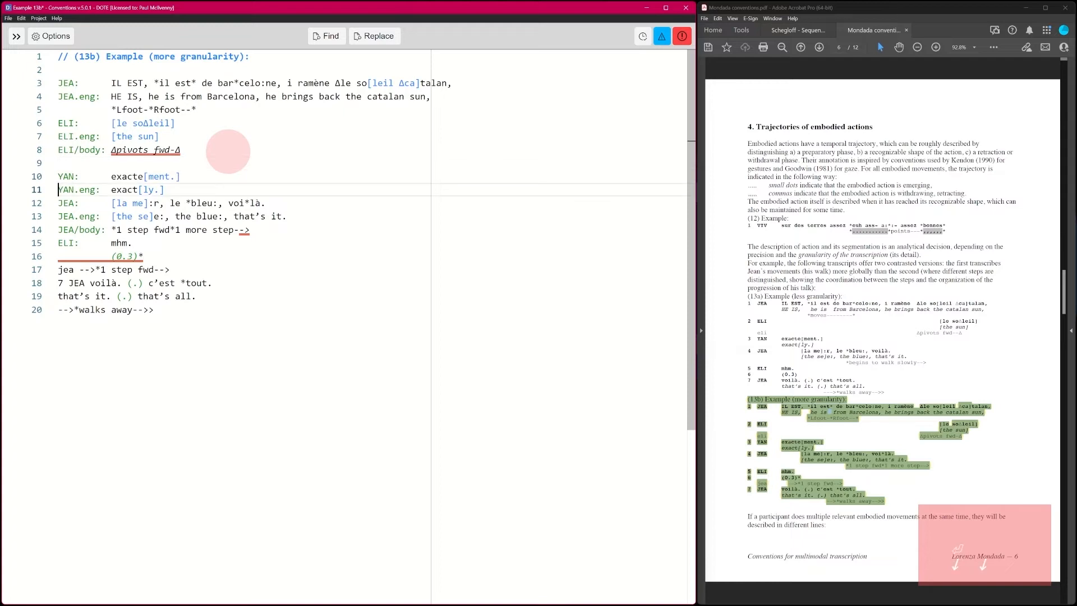
key(Down)
key(Down)
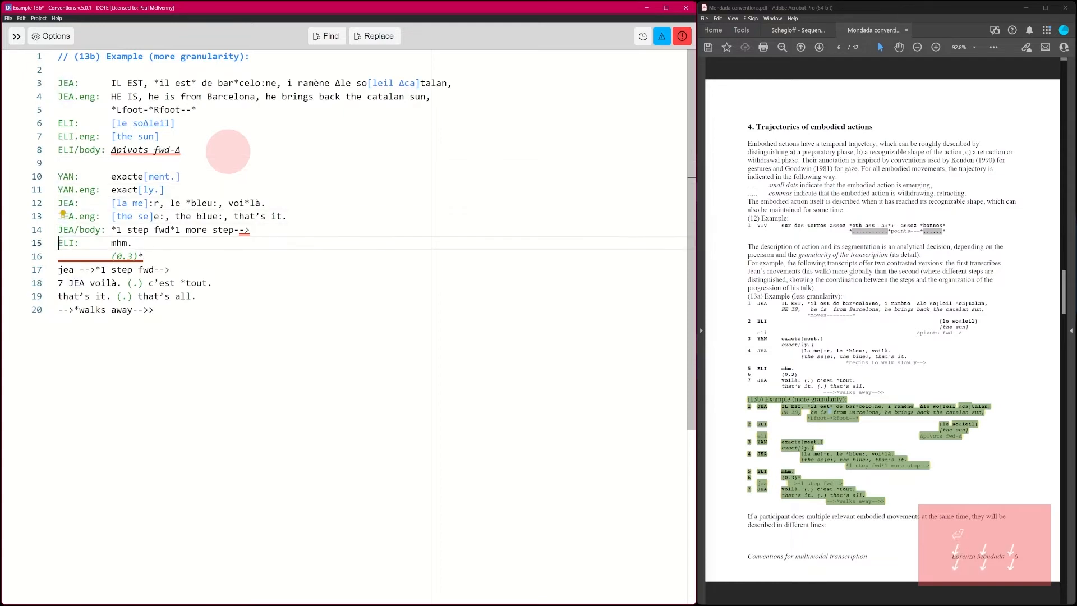
key(Return)
Step: Insert a blank line above the pause "(0.3)*"
key(Up)
key(Up)
key(Up)
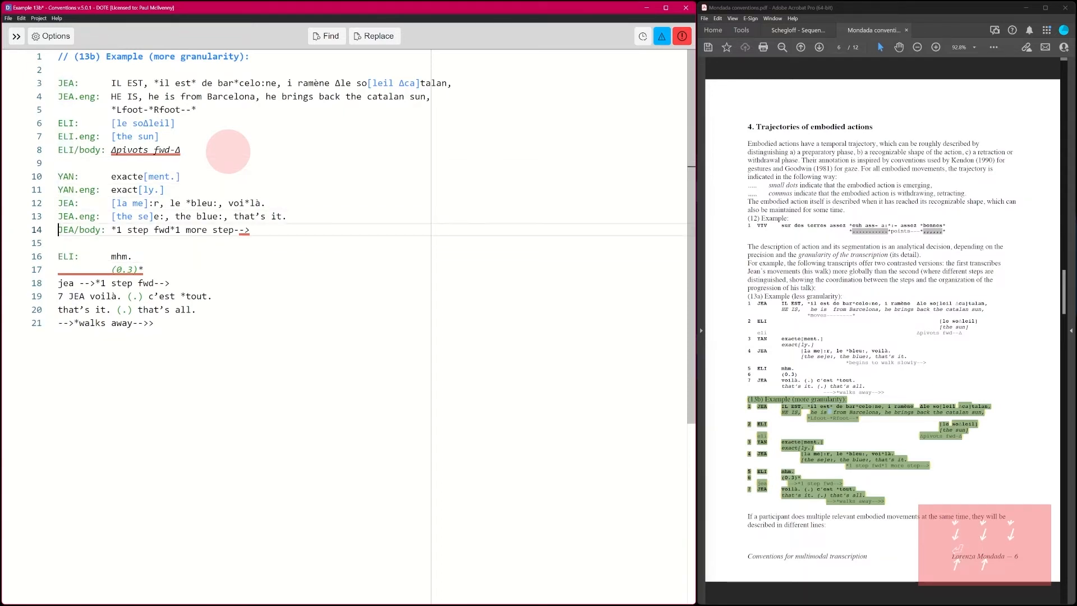
key(Down)
key(Down)
key(Down)
key(Down)
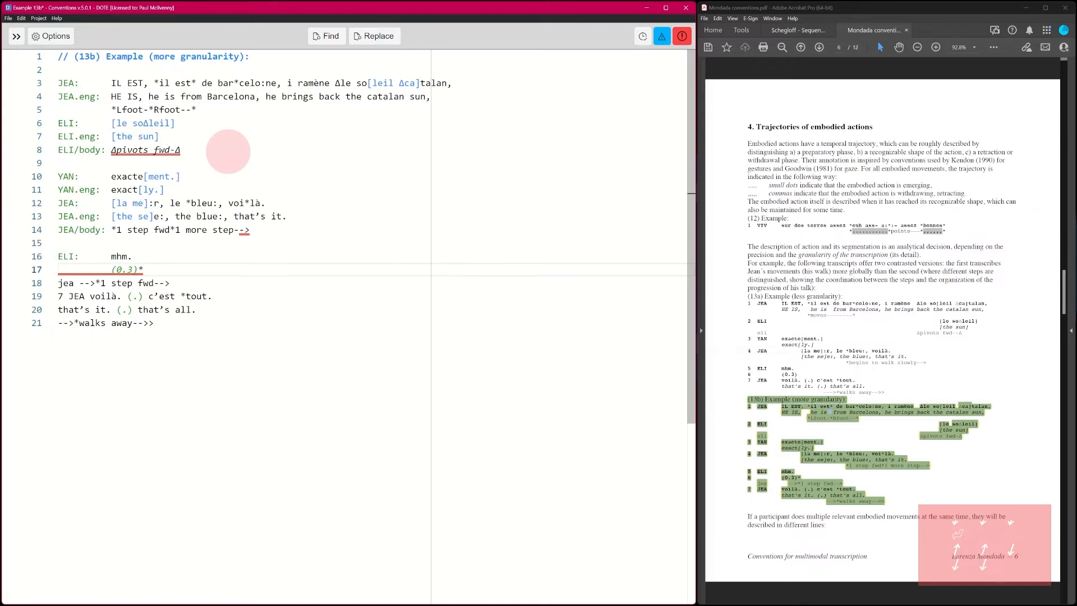
key(Return)
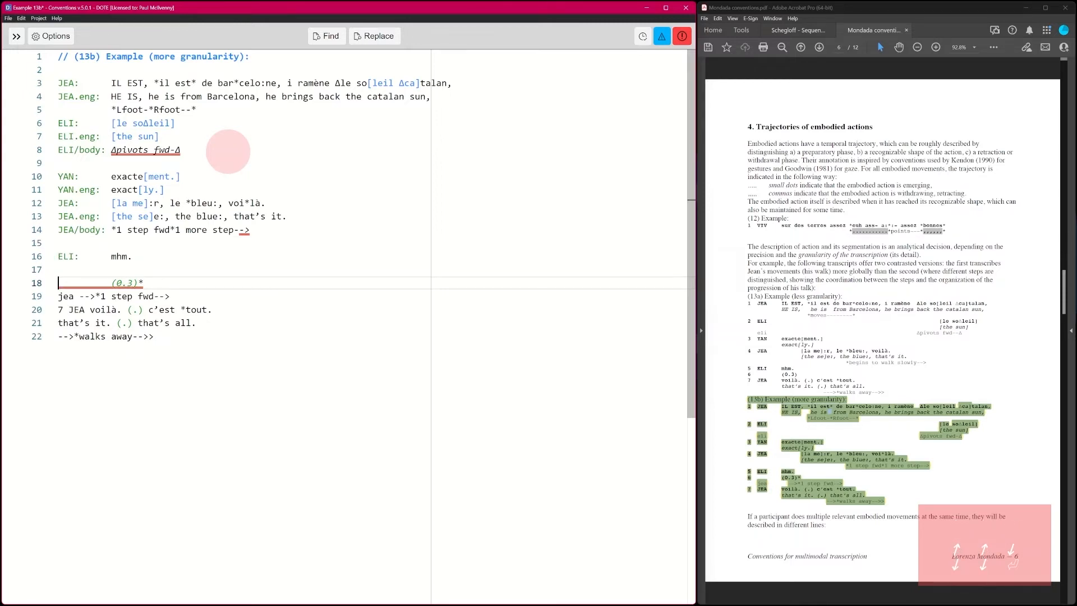
Step: Replace "jea" on line 19 with the suggested tier "JEA/body:" before "-->*1 step fwd-->"
key(Down)
key(Right)
key(BackSpace)
key(BackSpace)
key(BackSpace)
text(JE)
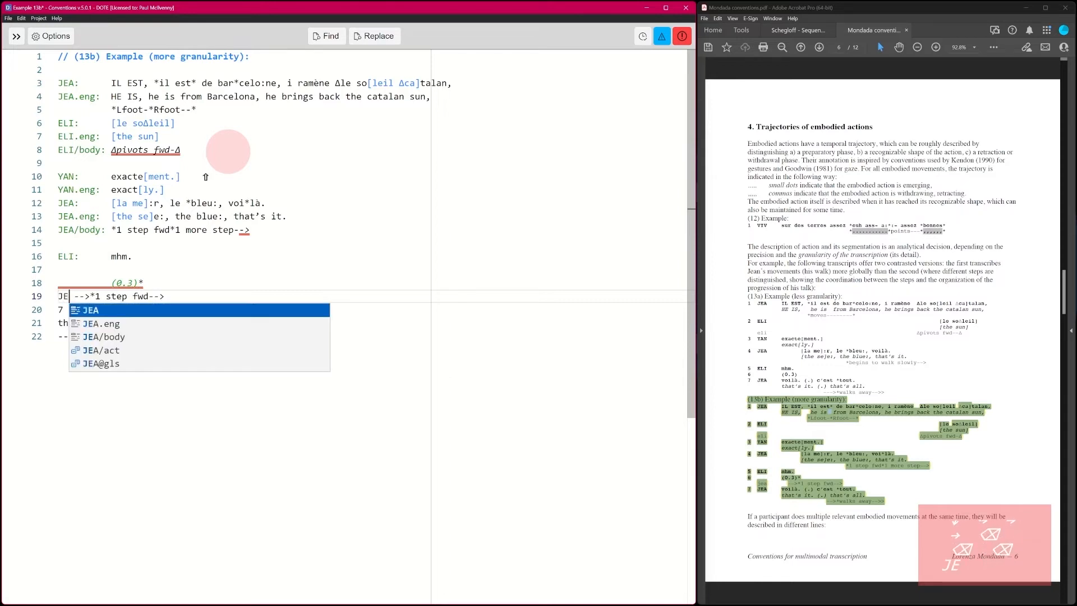
key(Right)
key(Down)
key(Up)
key(Left)
text(A)
key(Down)
key(Down)
key(Return)
key(BackSpace)
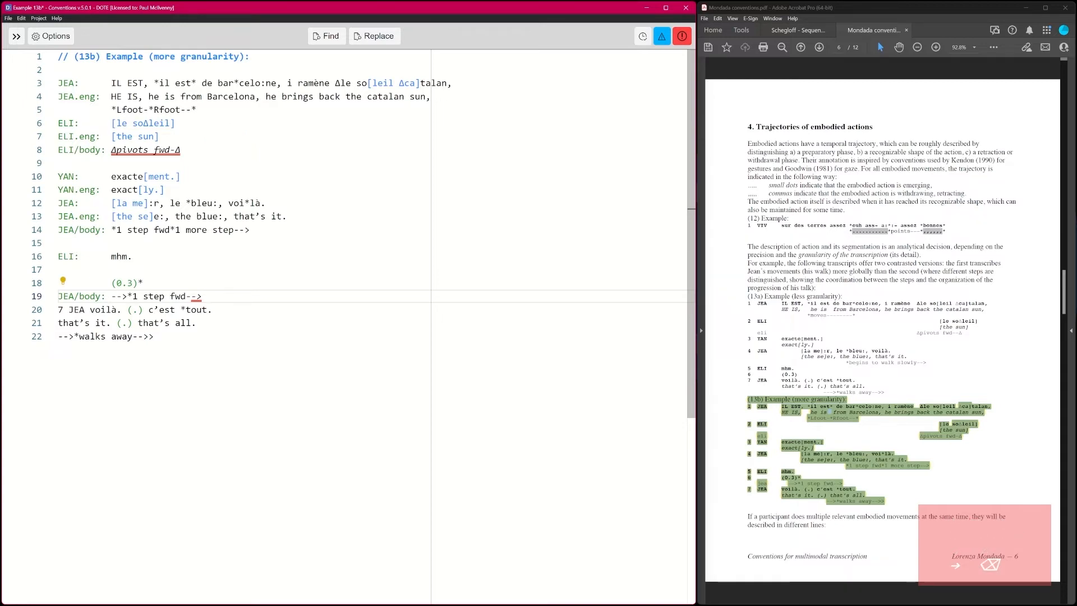
Step: Insert a blank line above the line "7 JEA voilà. (.) c'est *tout."
click(257, 303)
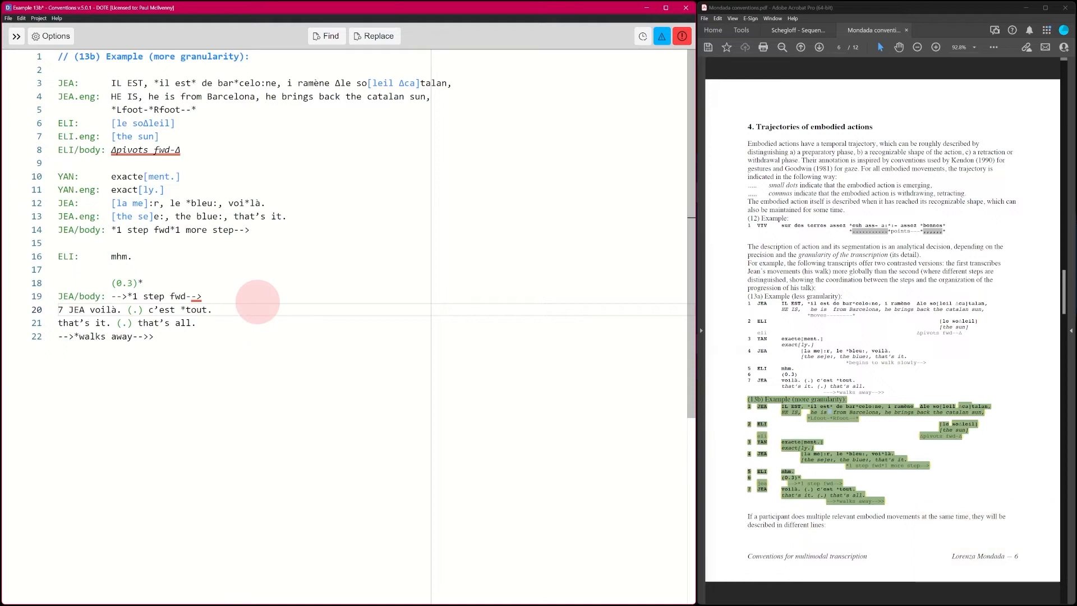
key(Home)
key(Return)
Step: Remove the original number 7 from line 21 and format its speaker as "JEA:" with one tab stop before "voilà."
key(Right)
key(Right)
key(BackSpace)
key(BackSpace)
key(BackSpace)
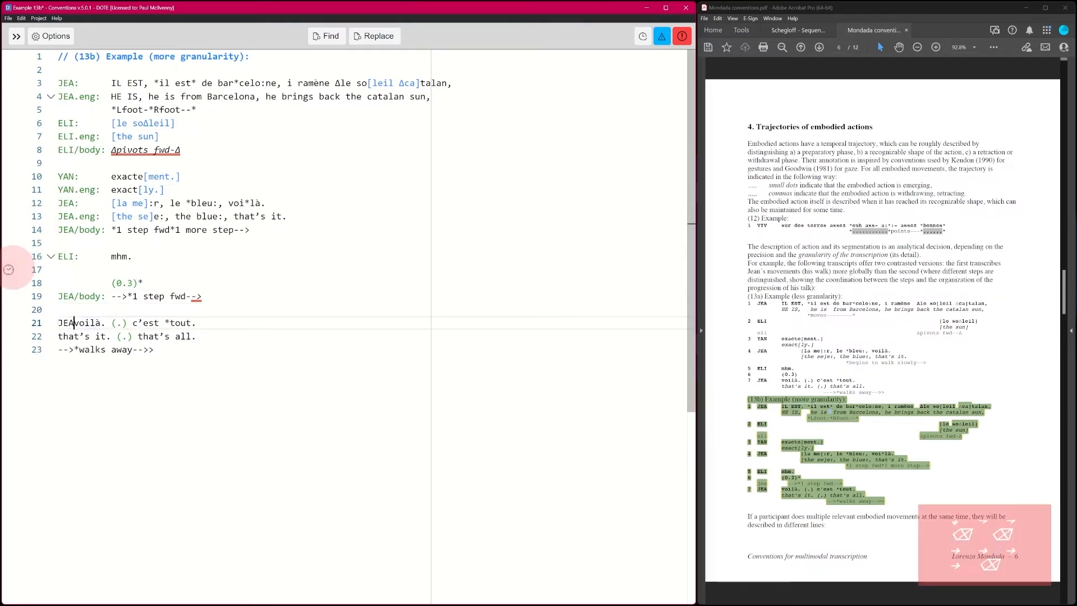
key(Tab)
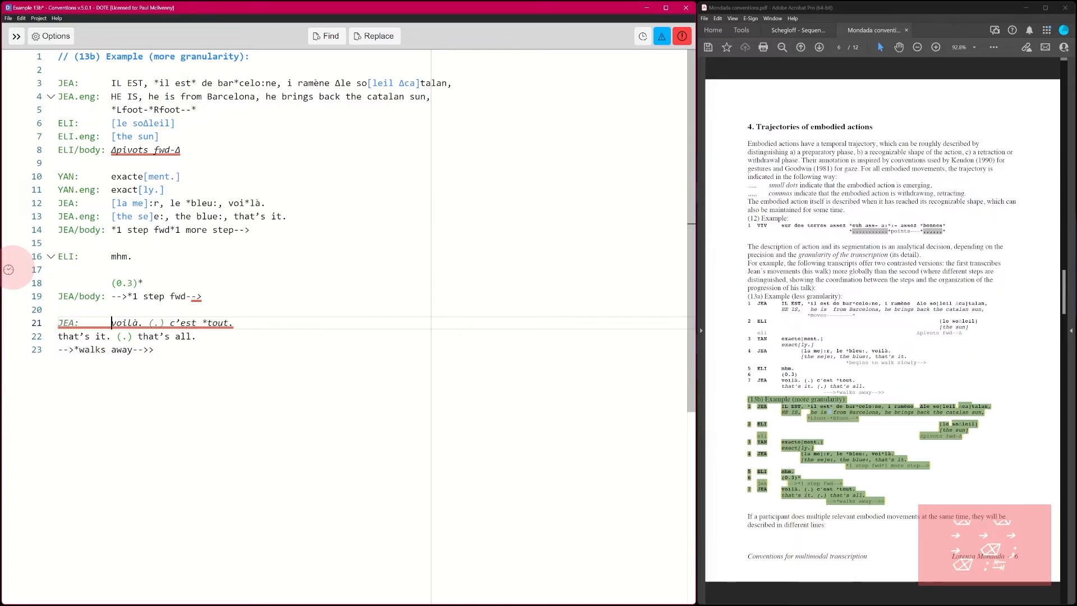
Step: Label the translation "that's it. (.) that's all." on line 22 with the suggested tier "JEA.eng:"
click(59, 336)
text(H)
key(BackSpace)
text(KJ)
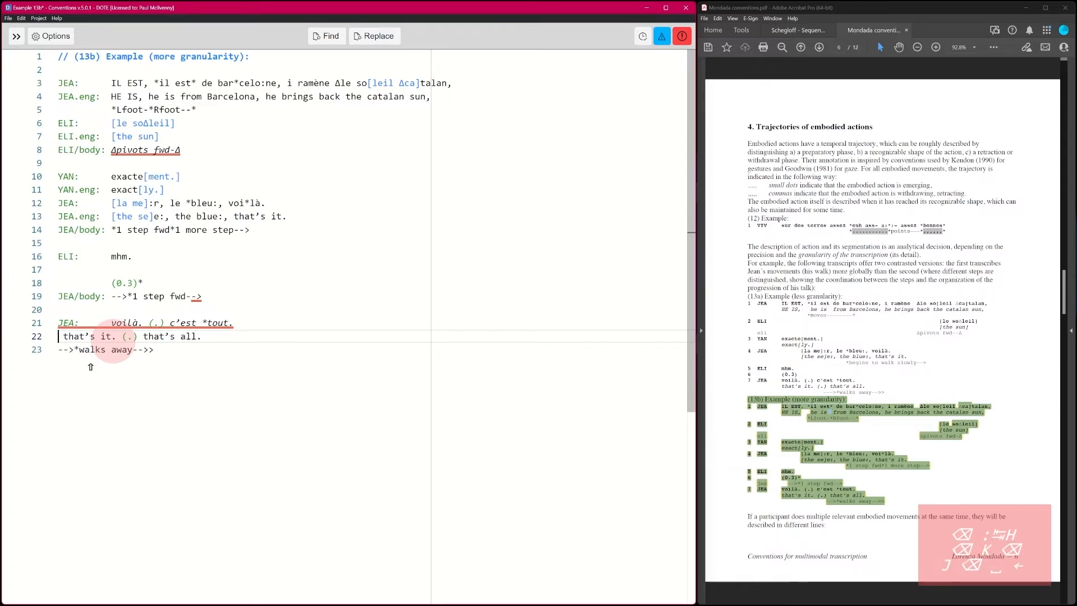
text(J)
key(Down)
key(Down)
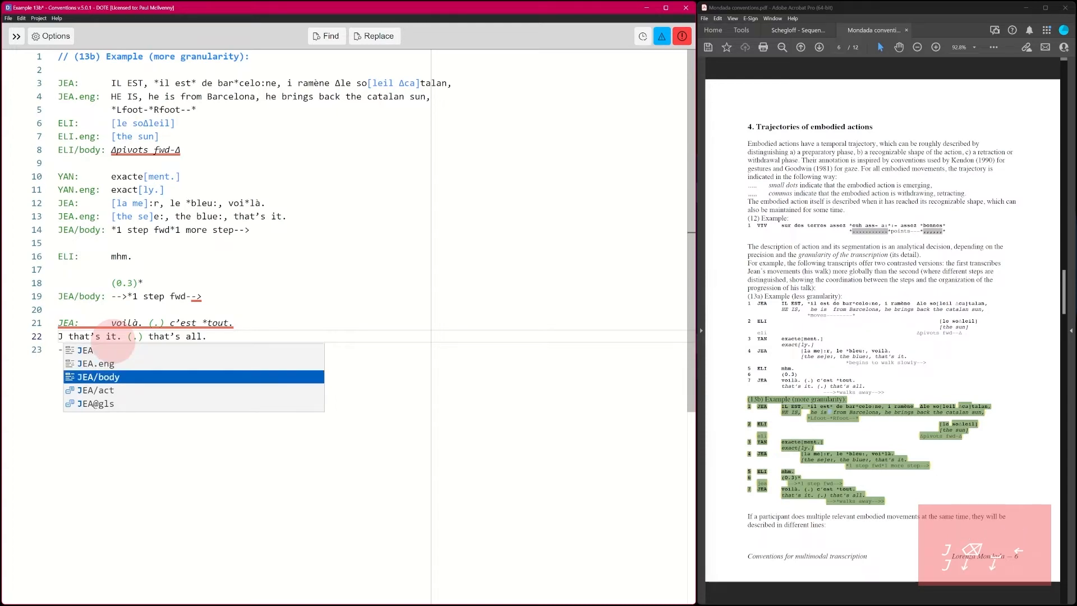
key(Up)
key(Return)
key(BackSpace)
Step: Label the action "-->*walks away-->>" on line 23 with the suggested tier "JEA/body:"
key(Down)
key(ctrl+Left)
key(ctrl+Left)
key(ctrl+Left)
key(ctrl+Left)
key(ctrl+Right)
key(Right)
key(Right)
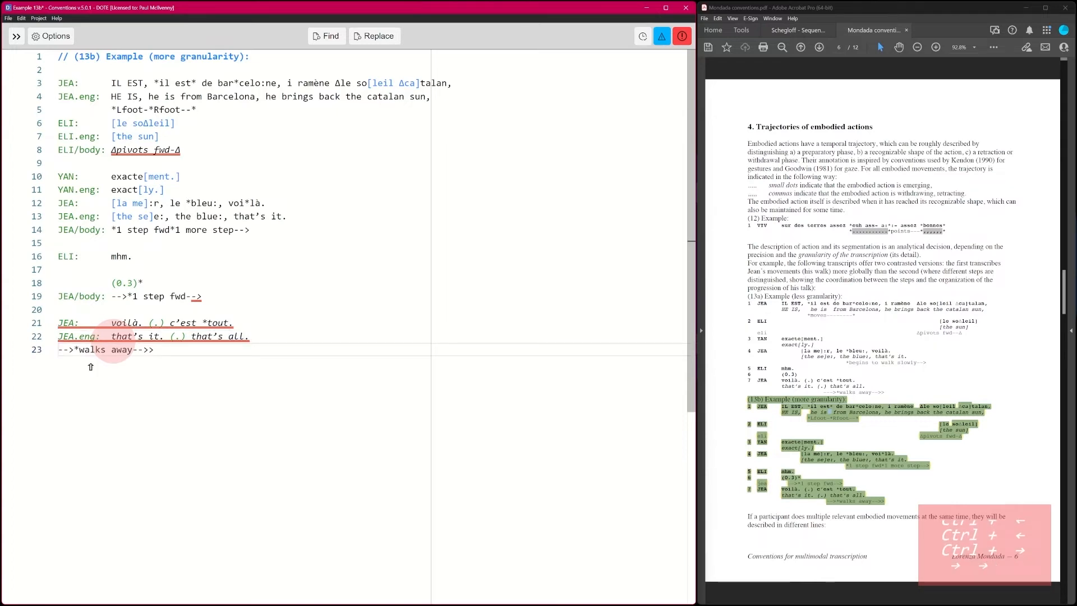
text(J)
key(Down)
key(Down)
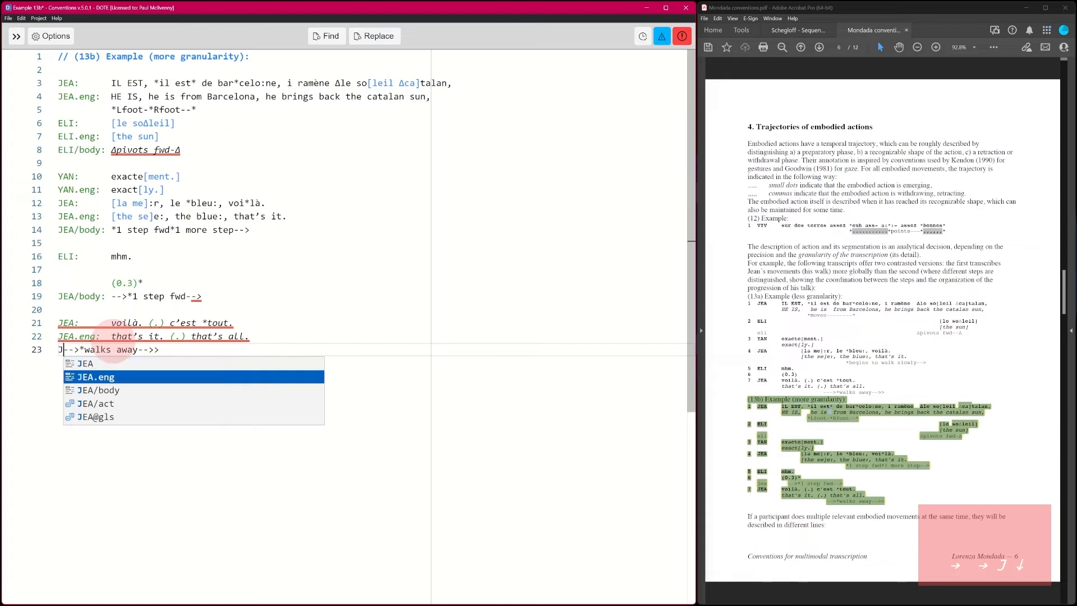
key(Return)
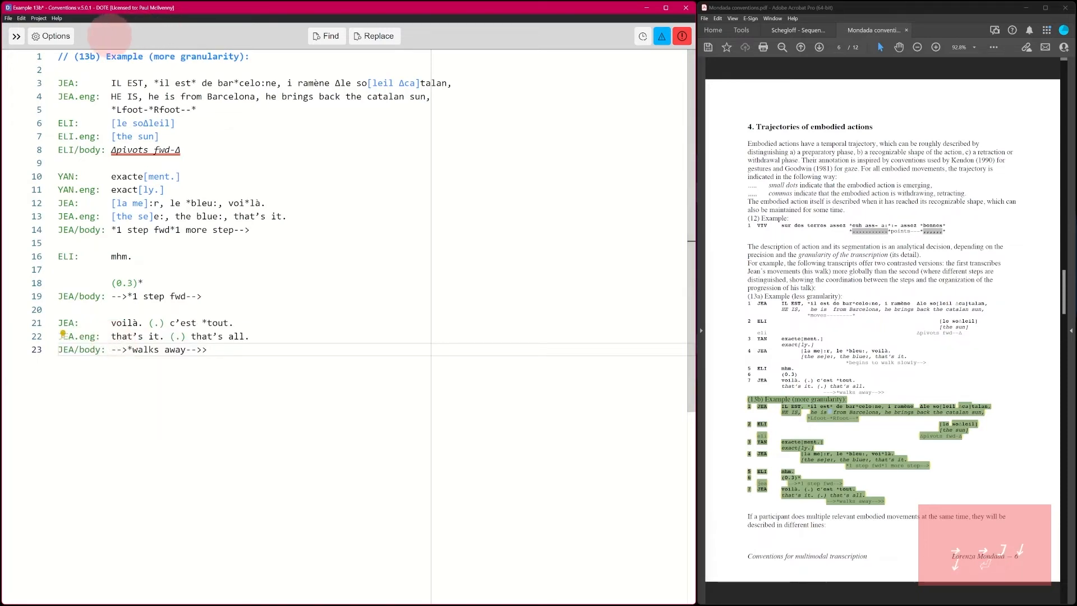
Step: Add "eng" as an automatic translation sub-tier for new speakers in the transcript options
click(52, 36)
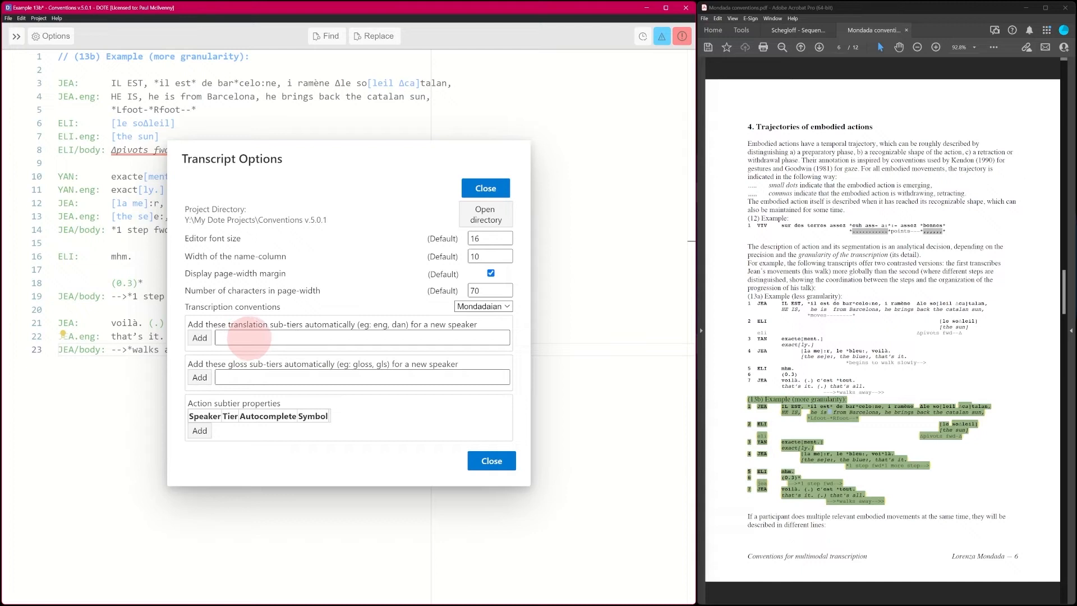
click(258, 337)
text(enhg)
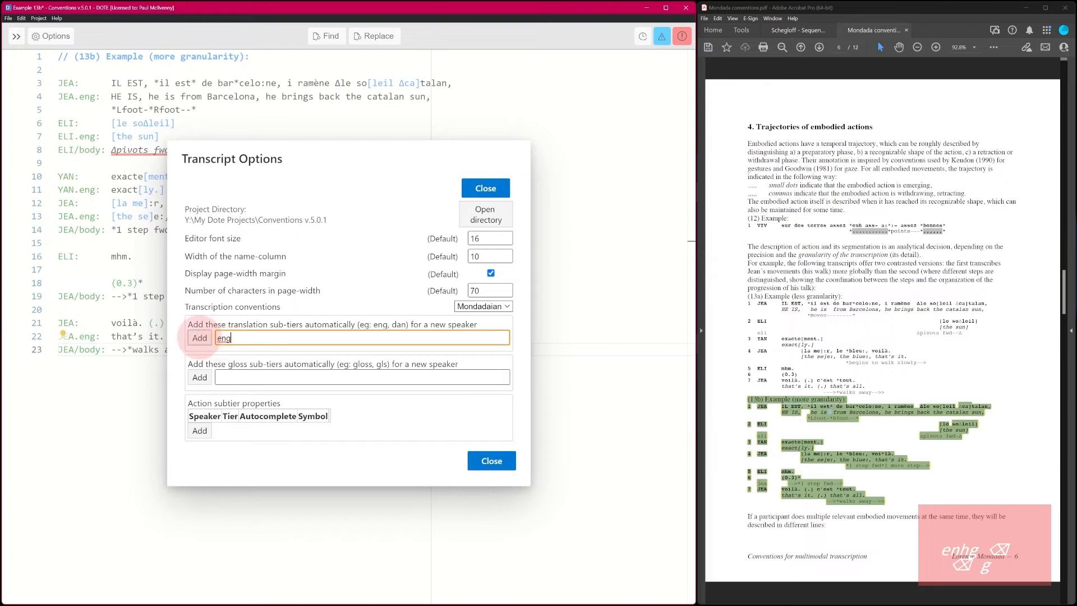
click(200, 337)
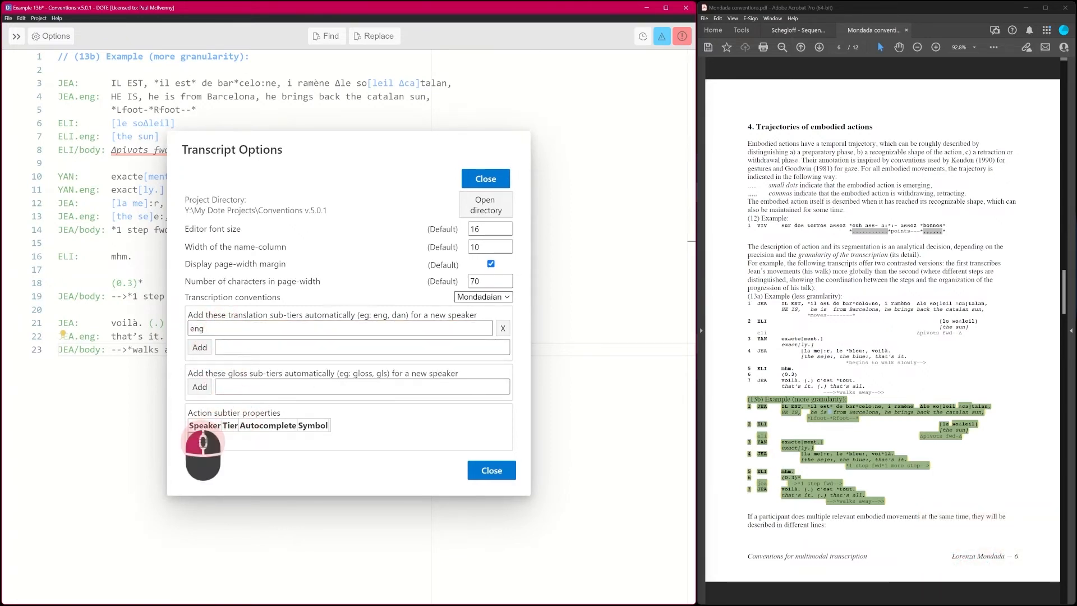
Step: Add an action subtier entry with speaker "JEA" and tier "body"
click(200, 440)
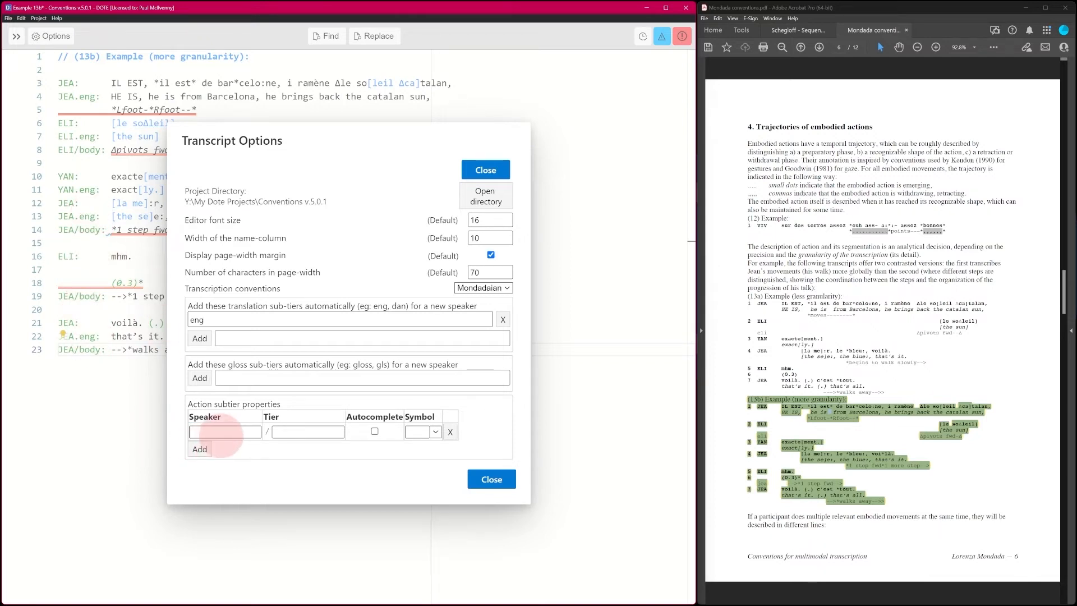
click(240, 431)
text(JEA)
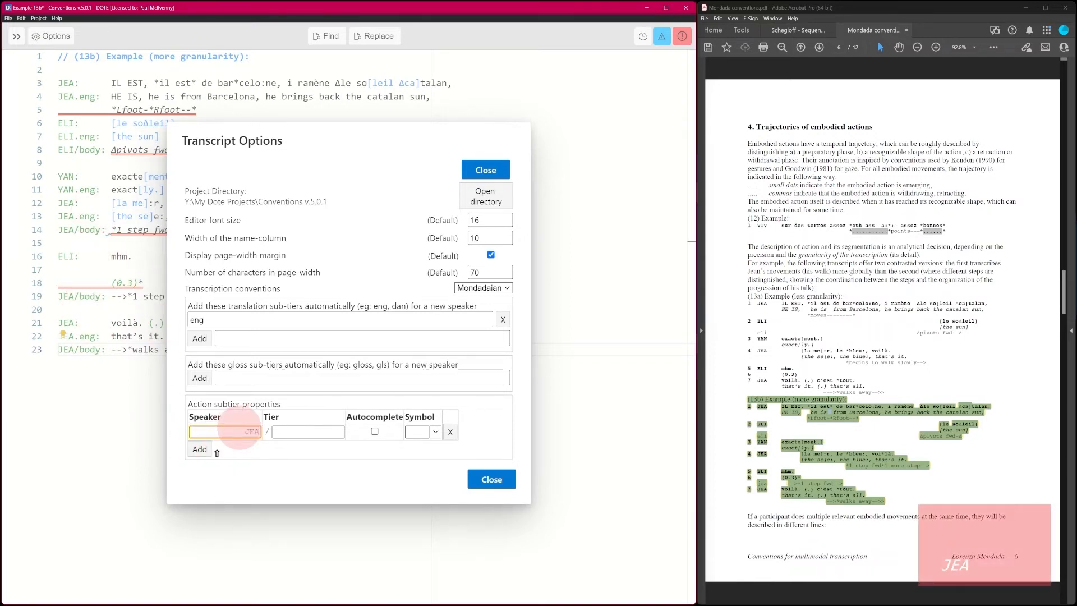
text(bpody)
key(BackSpace)
key(BackSpace)
key(BackSpace)
key(BackSpace)
text(ody)
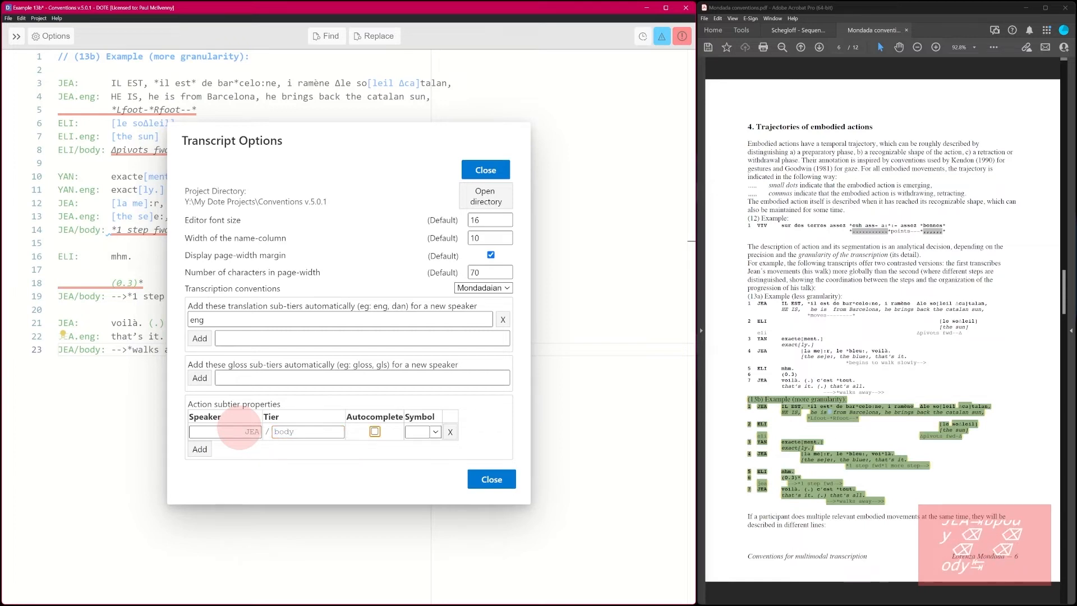
Step: Enable autocomplete for the JEA/body subtier and set its symbol to "*"
click(375, 432)
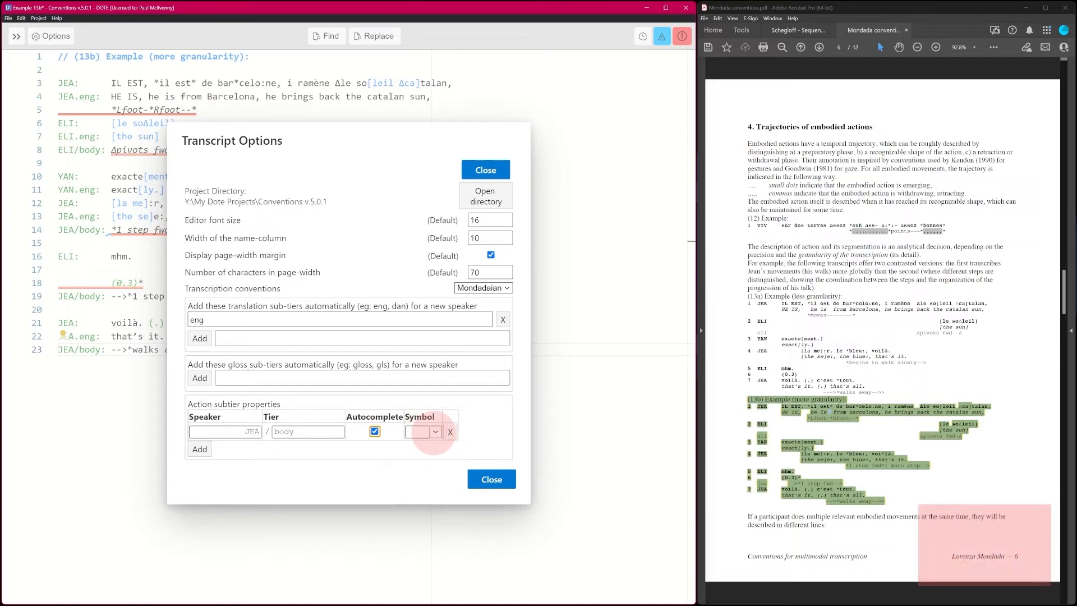
click(434, 432)
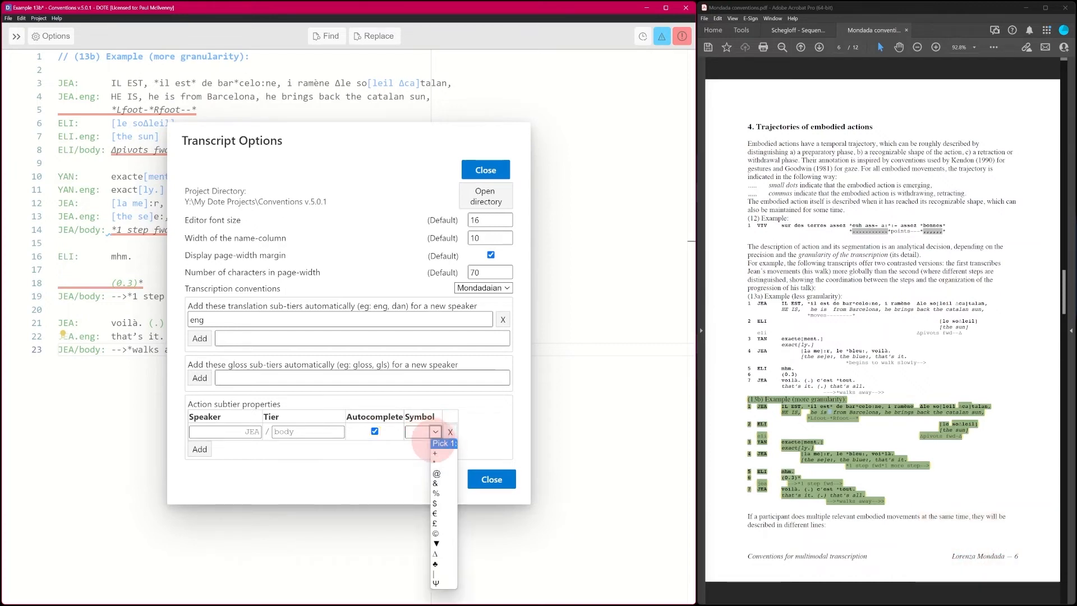
click(430, 455)
click(435, 433)
click(392, 460)
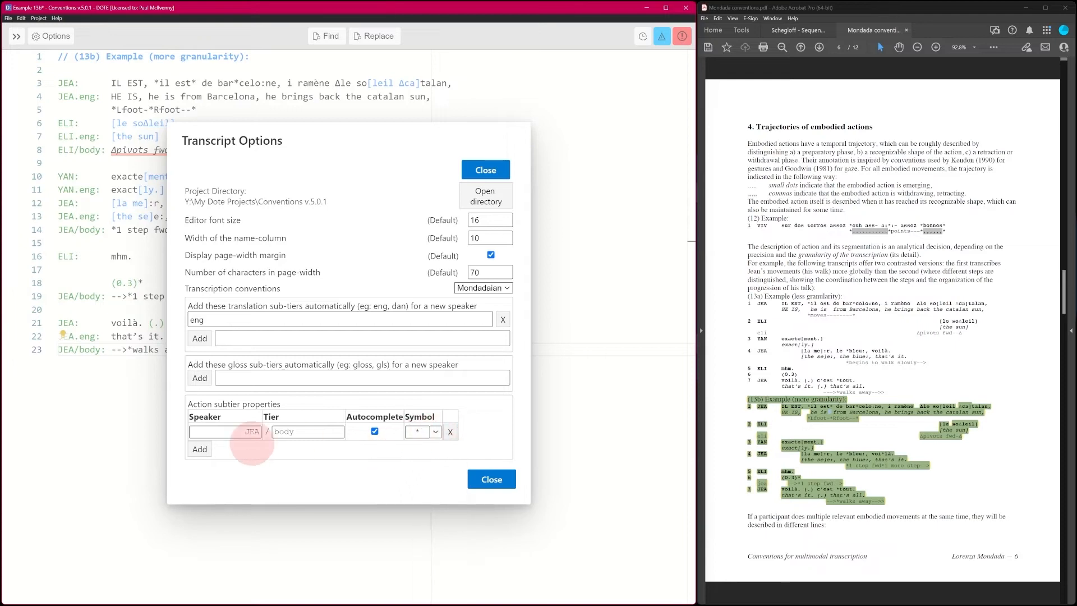
Step: Add an action subtier entry for ELI/body with autocomplete and the listed symbol "Δ", and close the transcript options
click(199, 449)
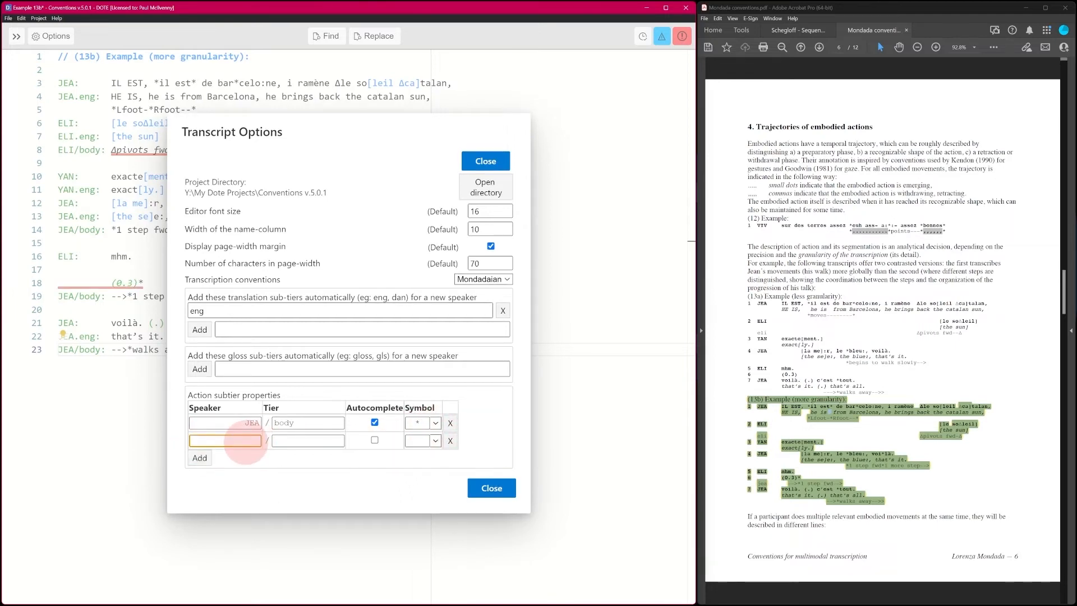
text(ELI)
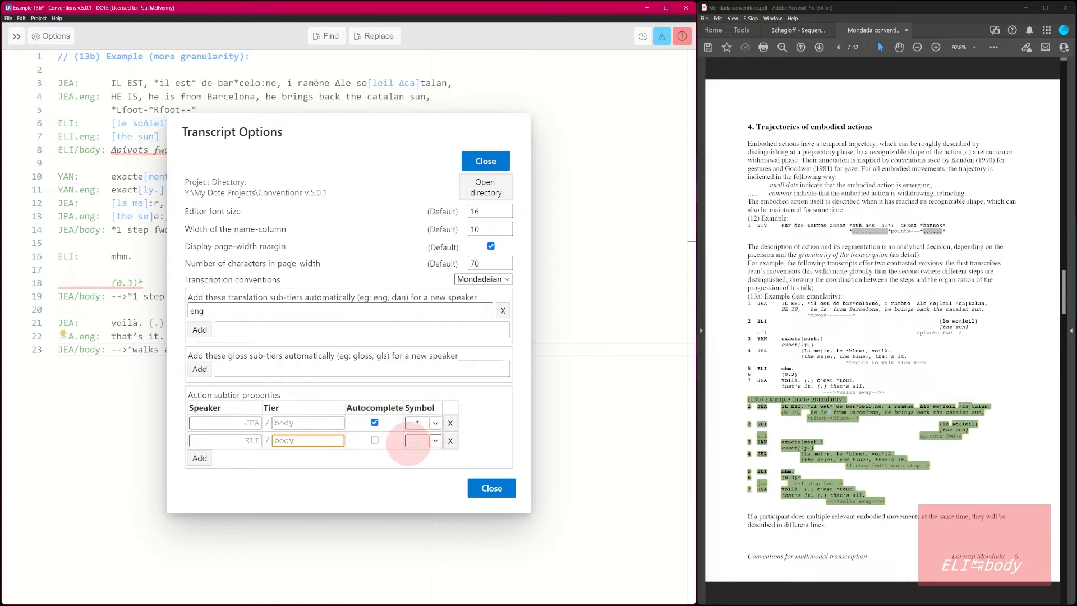
click(375, 440)
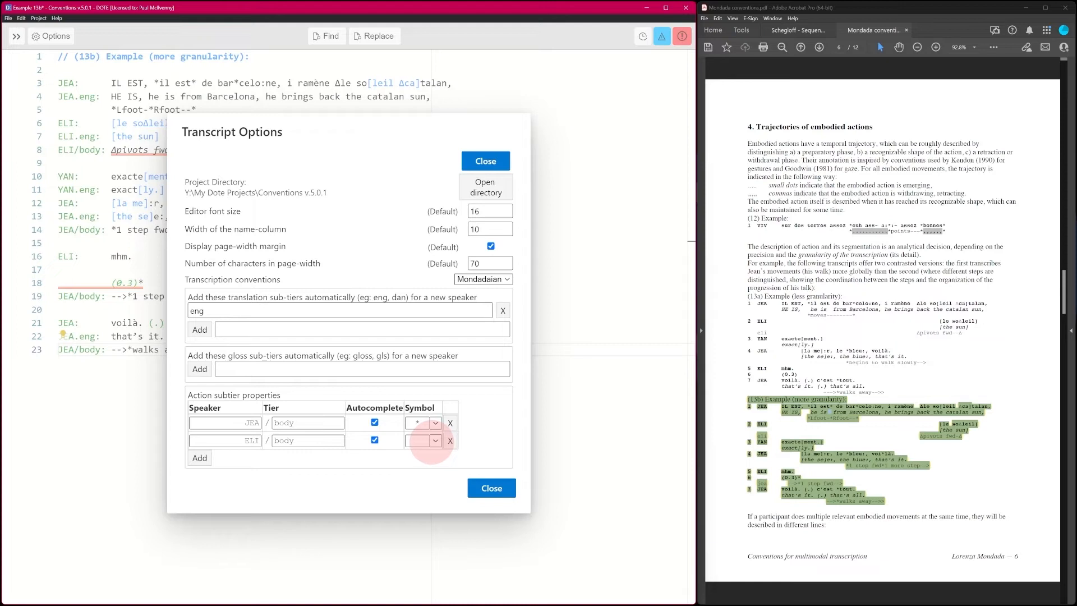
click(433, 442)
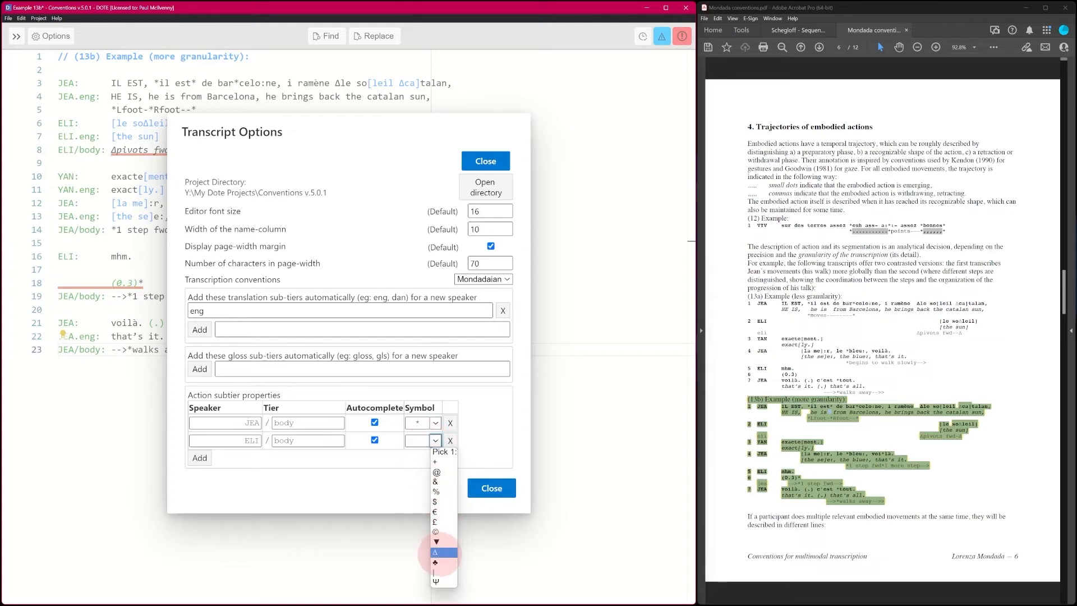
click(436, 552)
click(494, 487)
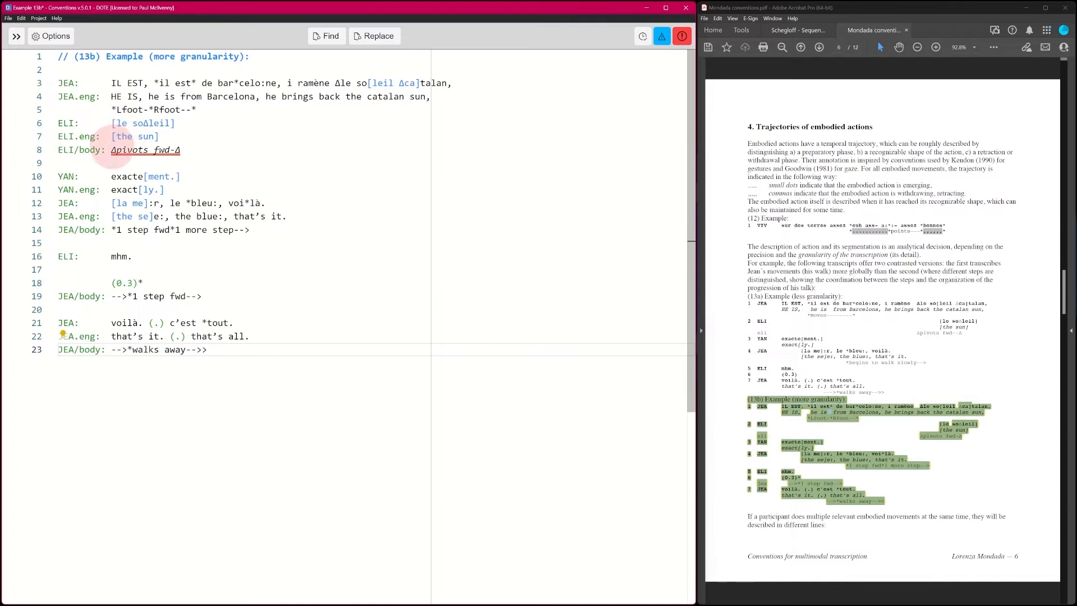
Step: Replace the ELI/body subtier's symbol with the "Δ" copied from line 8 of the transcript
click(115, 150)
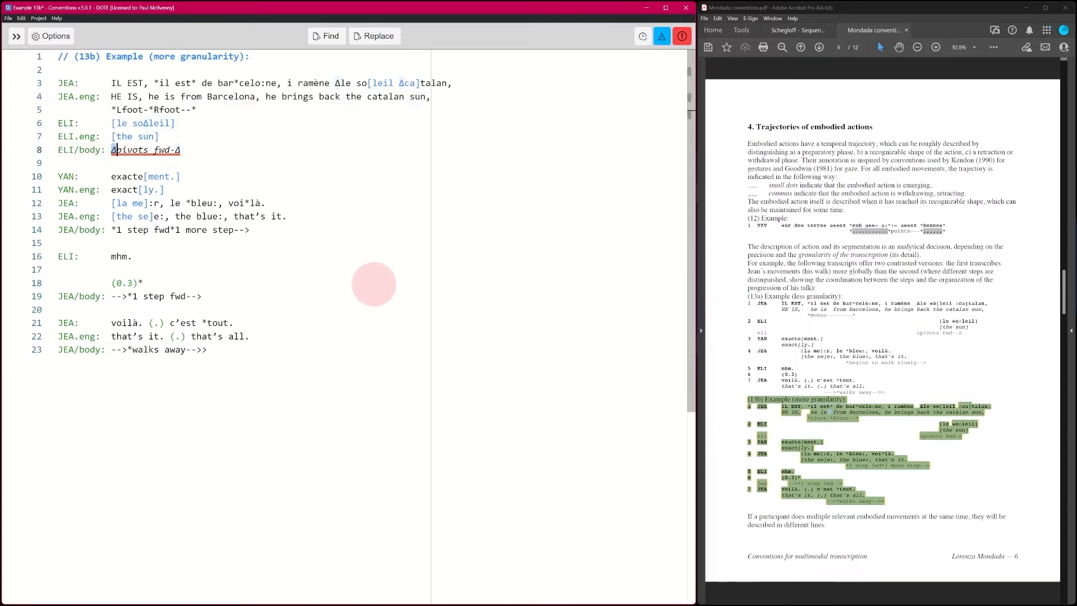
key(ctrl+c)
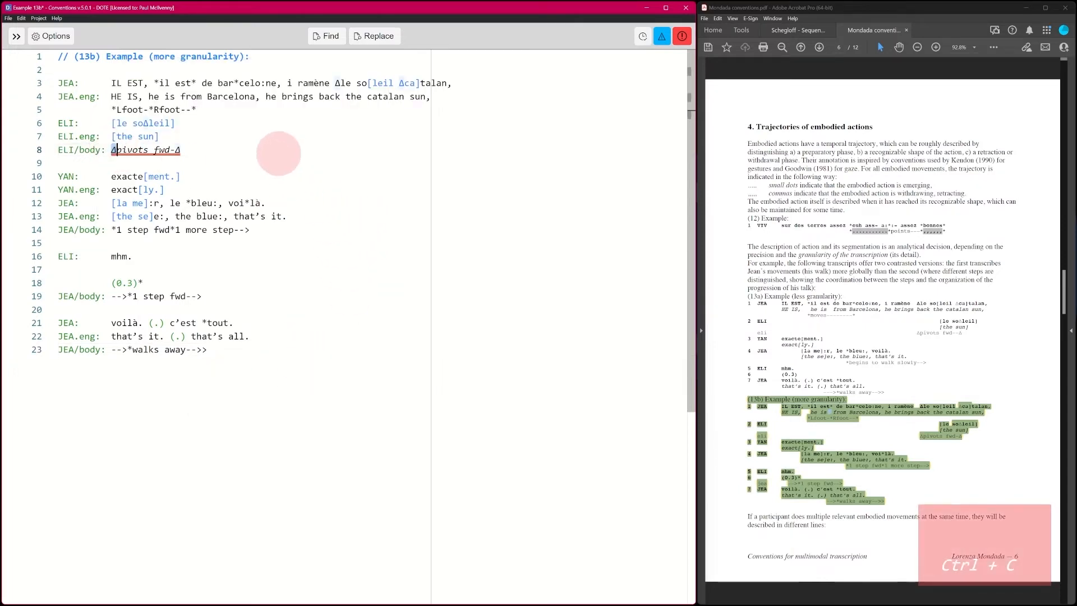
click(52, 36)
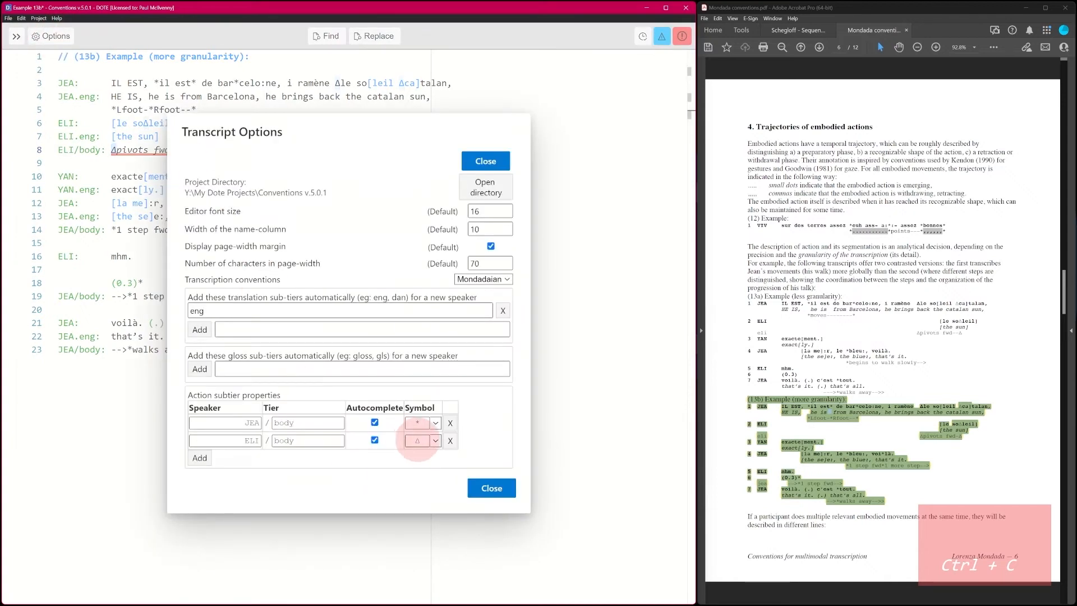
key(ctrl+v)
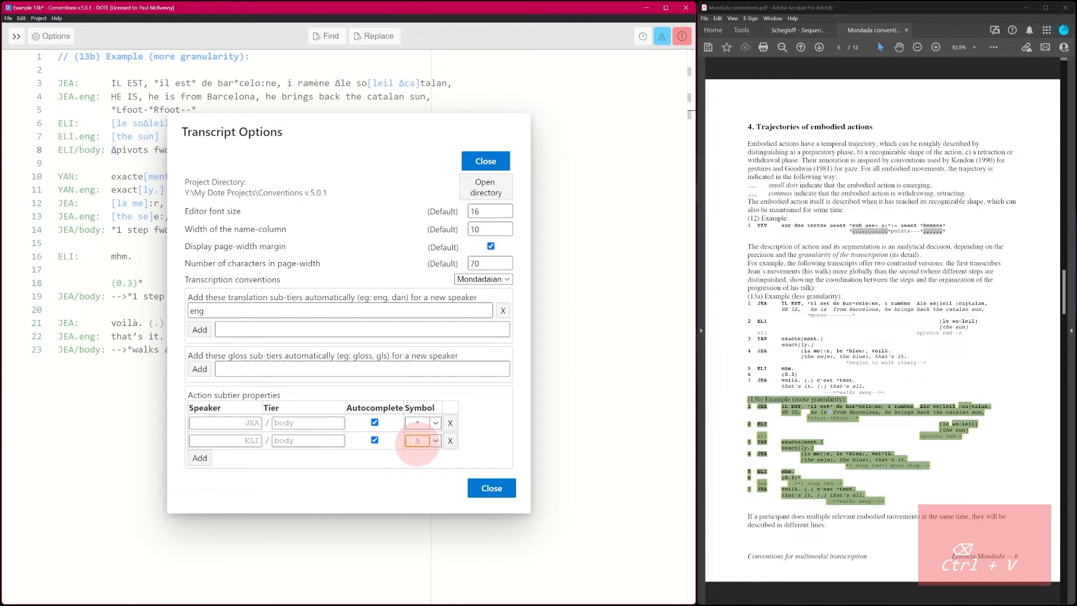
click(490, 489)
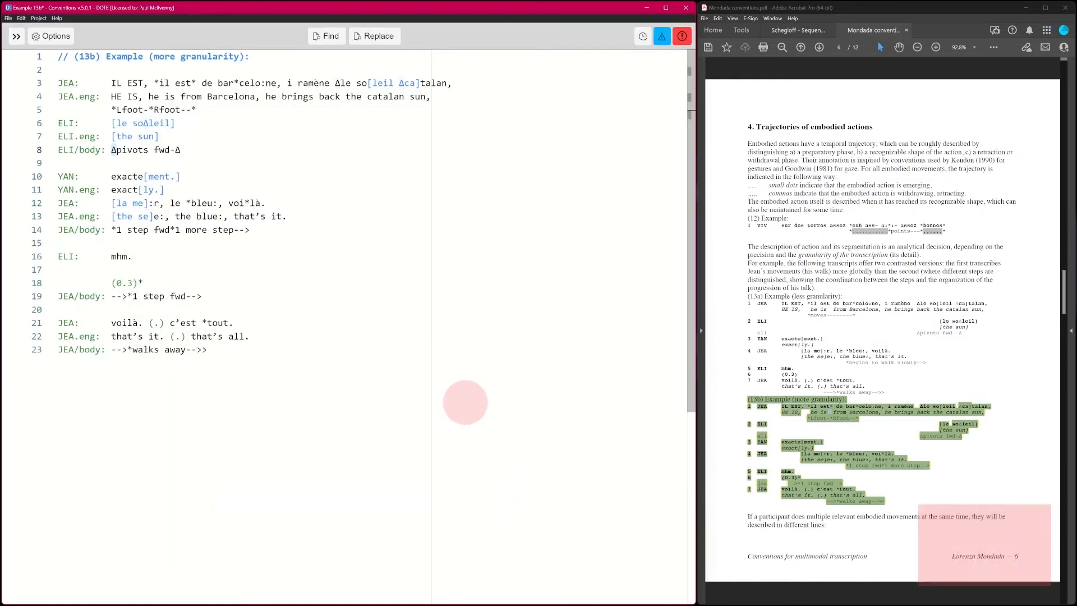
Step: Check the action subtier settings in the transcript options and add an empty line after the final JEA/body line
click(56, 36)
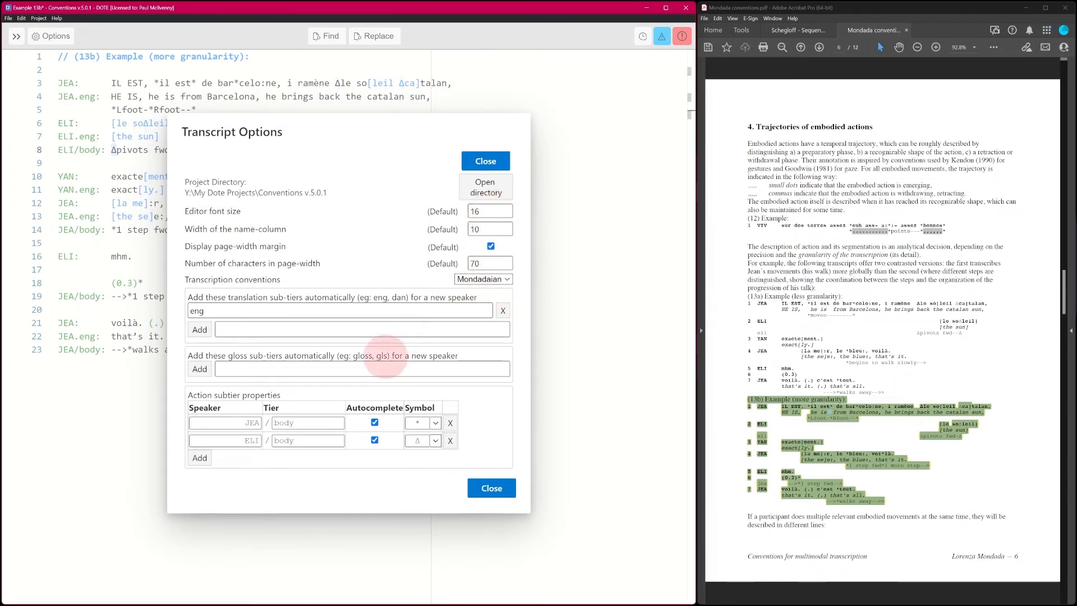
click(489, 488)
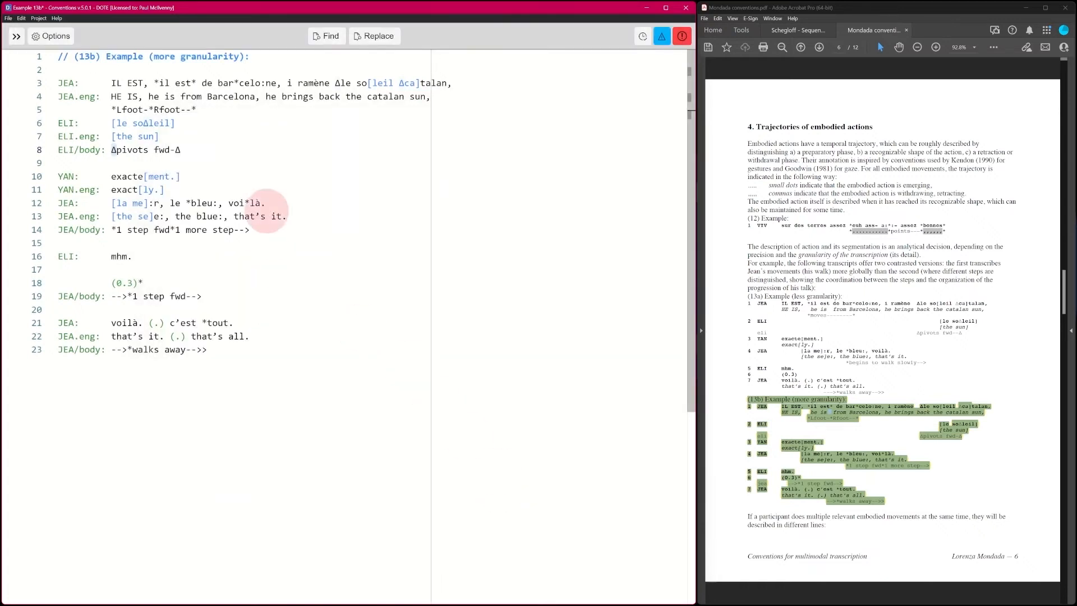
click(253, 354)
key(Return)
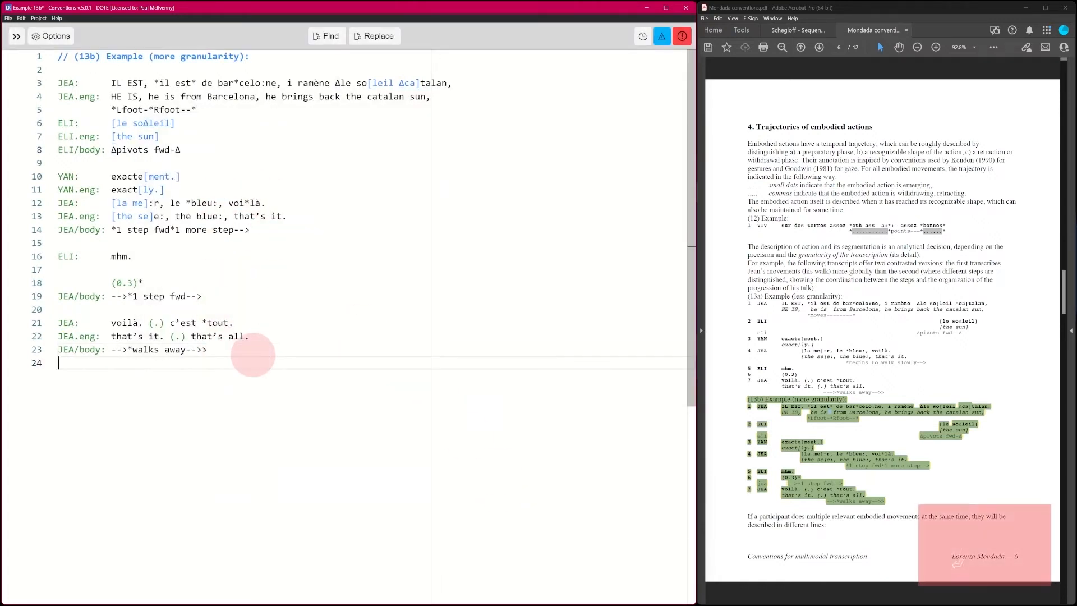
Step: Test the automatic insertion of JEA and ELI speaker tiers on the empty last line, undoing each insertion
text(J)
key(Return)
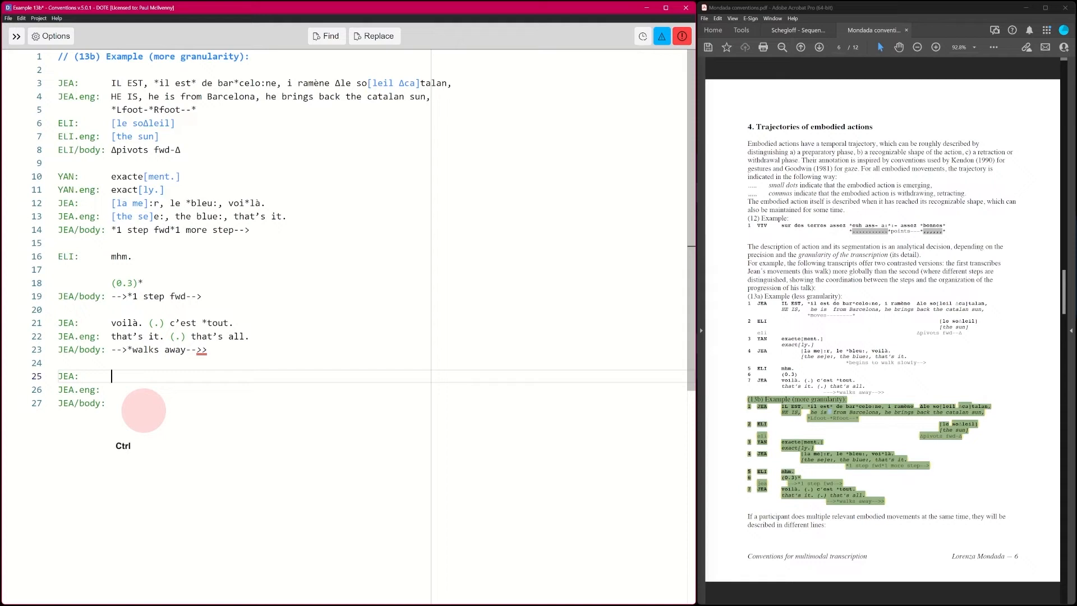
key(ctrl+z)
key(ctrl+z)
text(E)
key(Return)
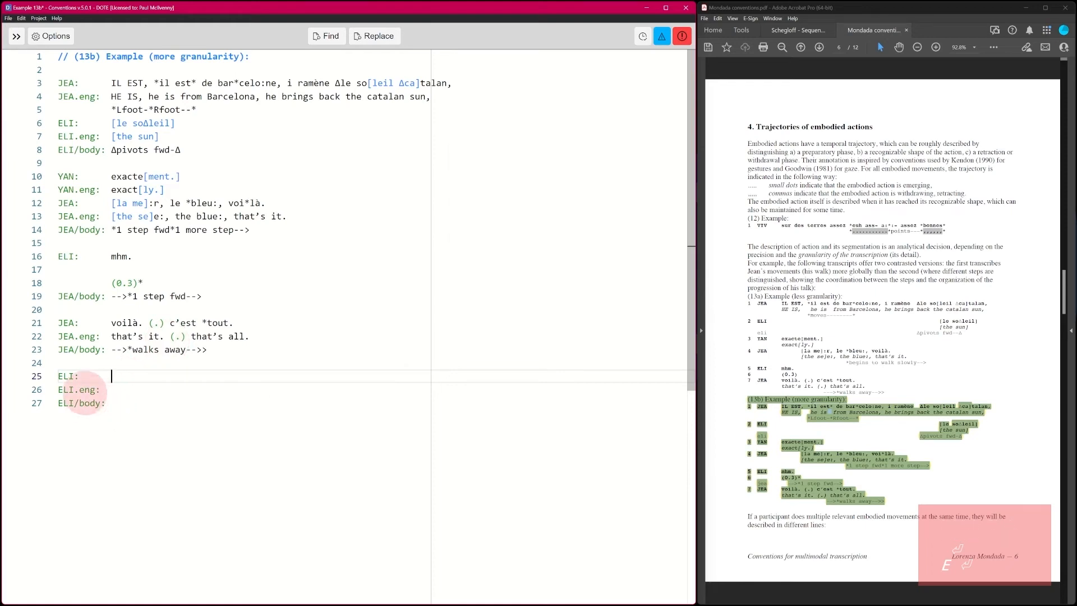
key(ctrl+z)
key(ctrl+z)
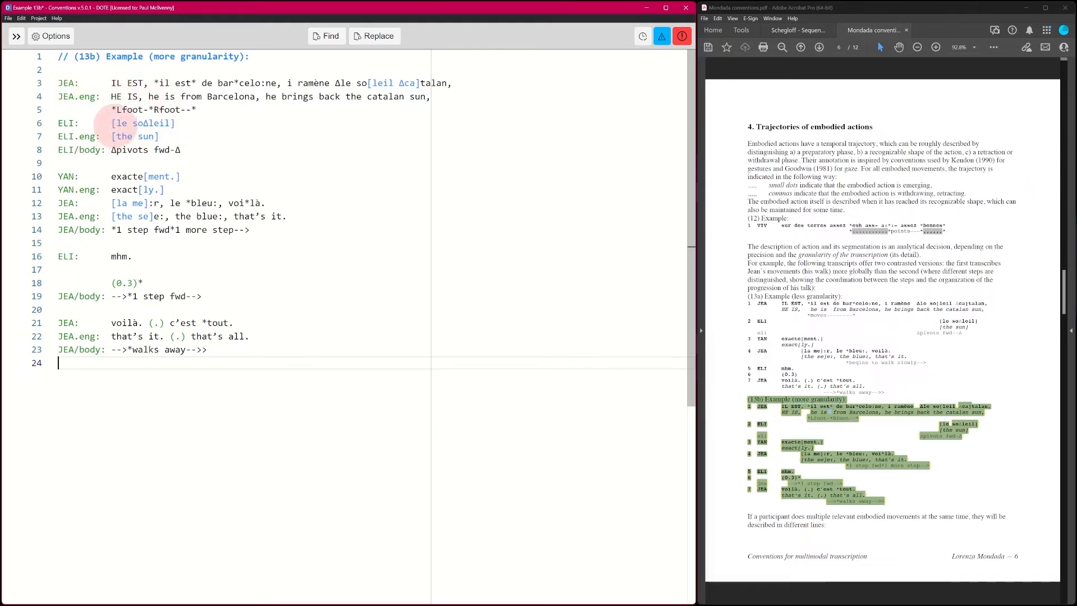
Step: Try indenting the unlabelled *Lfoot-*Rfoot--* line with spaces, and reset it to the start of the text column
click(875, 435)
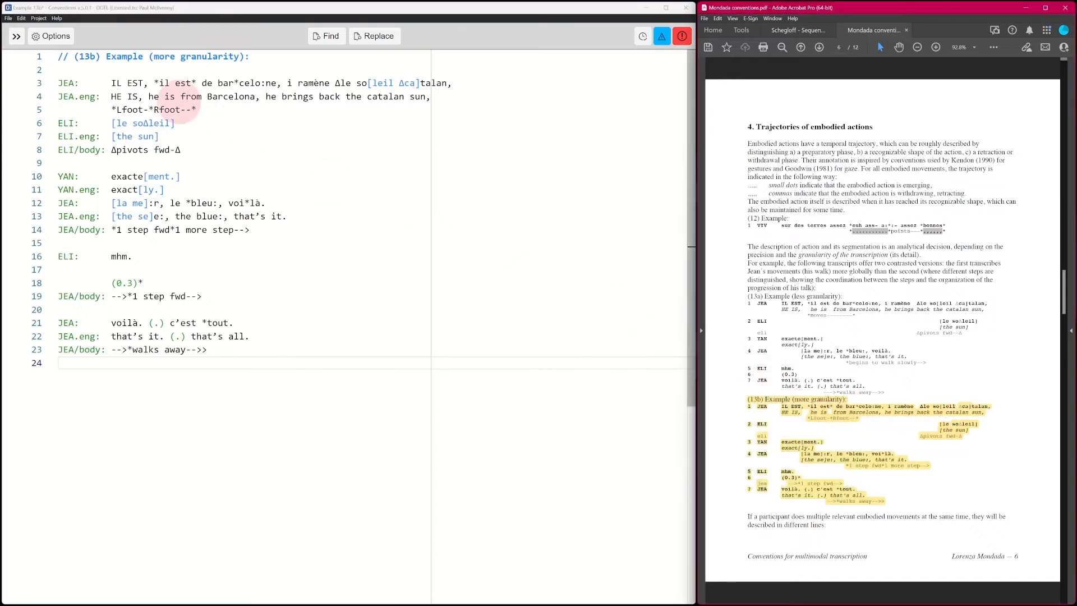
click(133, 110)
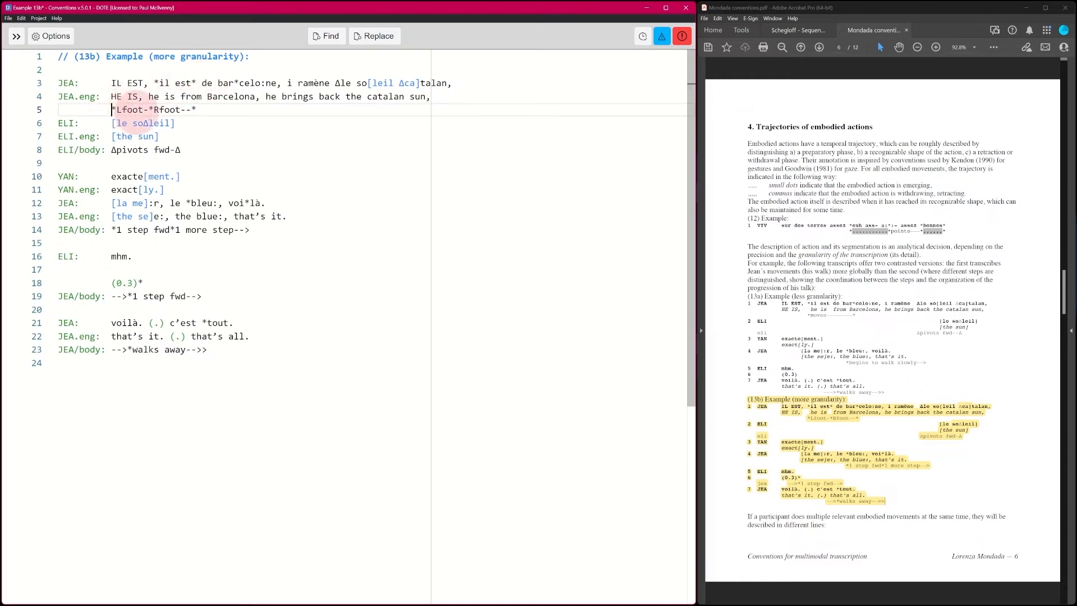
key(Home)
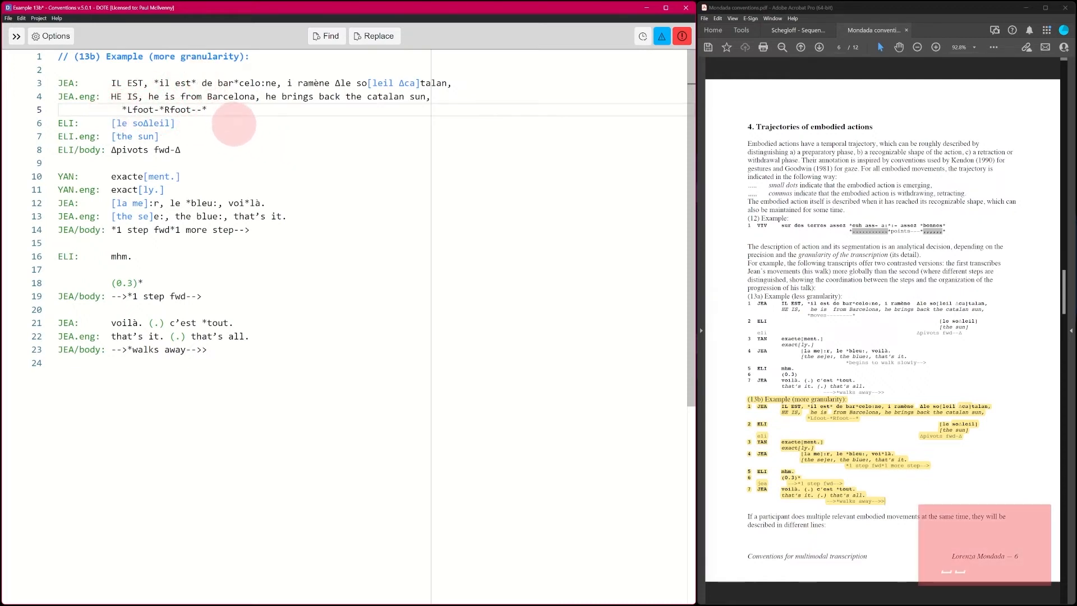
click(154, 110)
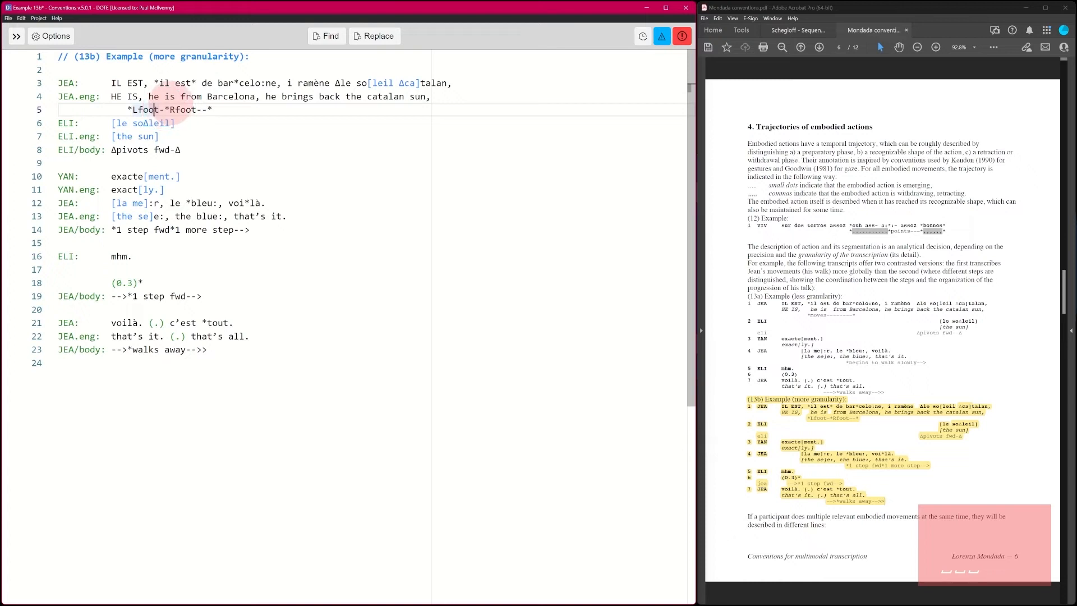
click(122, 109)
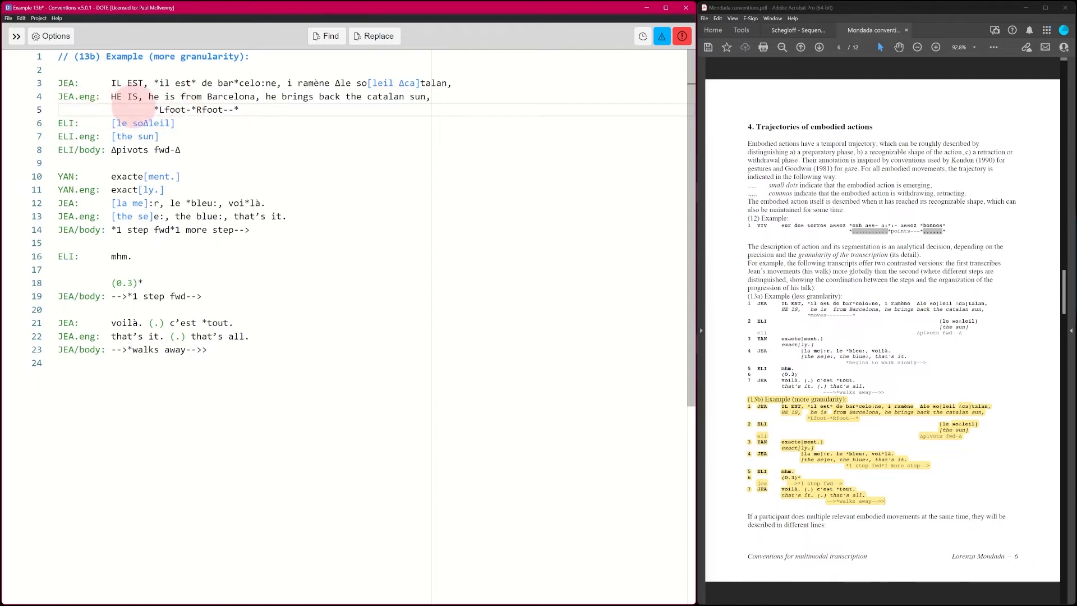
key(BackSpace)
key(BackSpace)
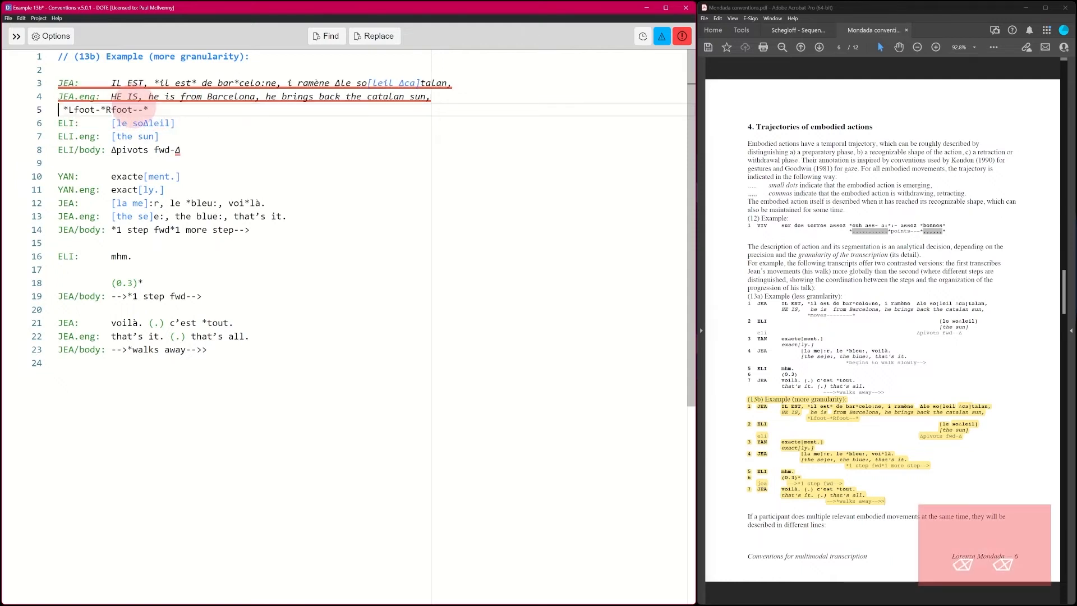
key(Tab)
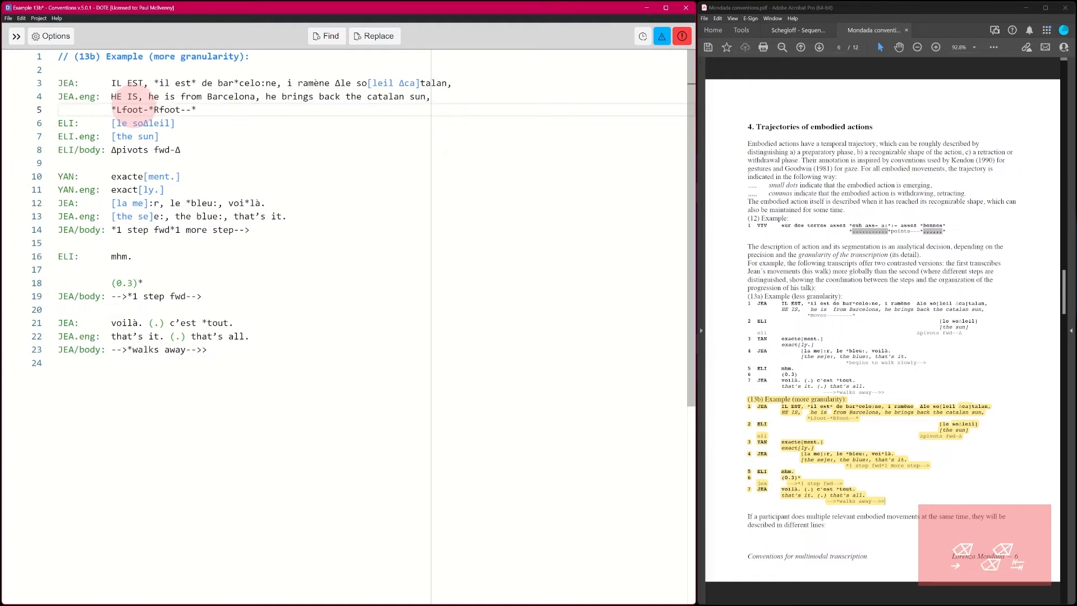
Step: Label the *Lfoot-*Rfoot--* line on line 5 as the JEA/body action subtier
click(58, 109)
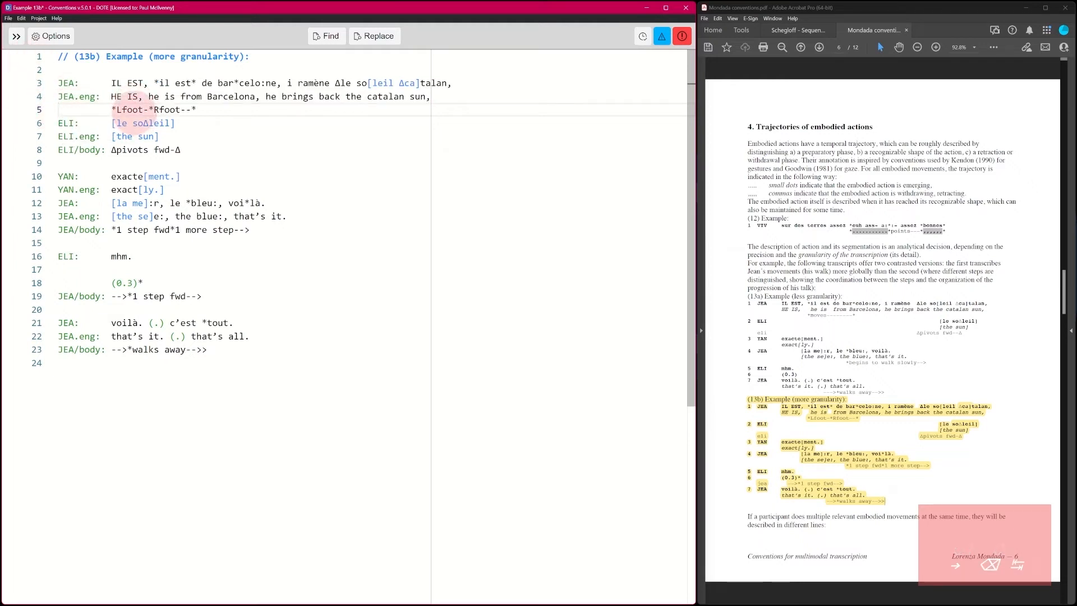
text(J)
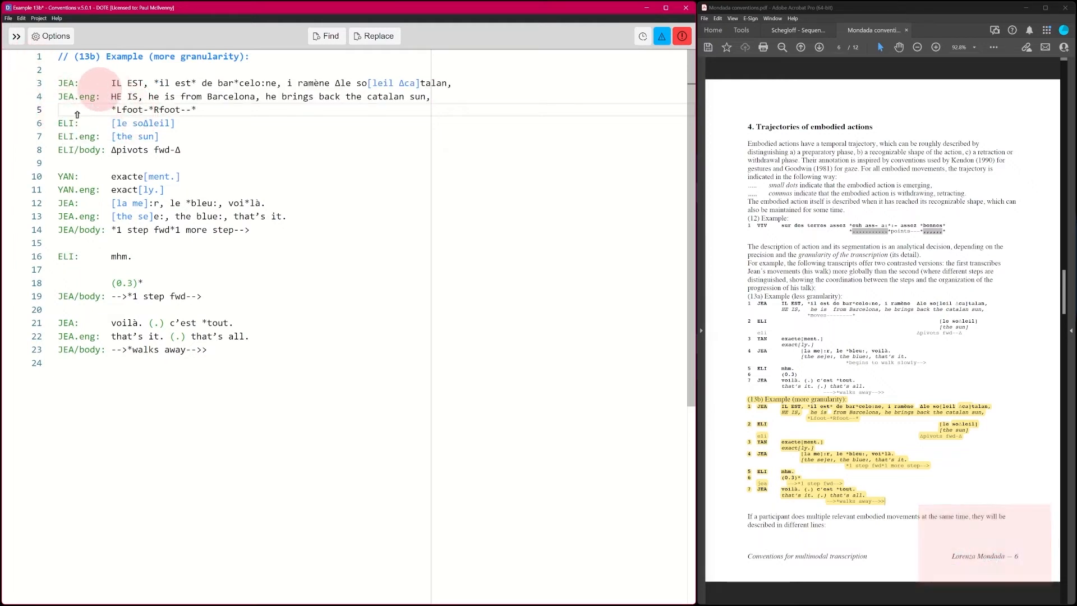
key(Down)
key(Down)
key(Return)
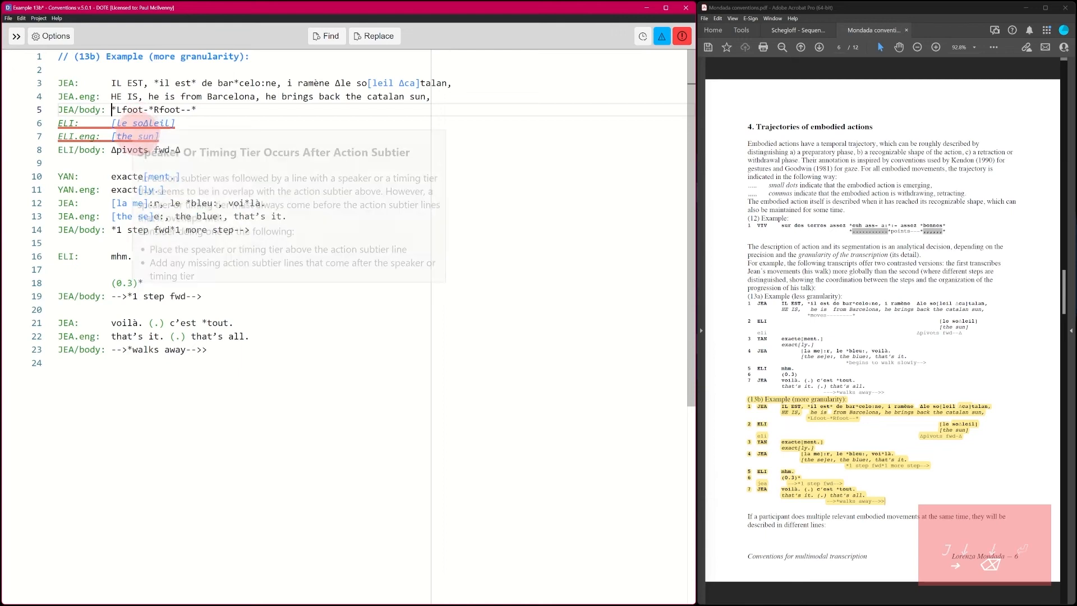
Step: Read the error on the ELI lines and move the JEA/body line down two lines, directly above ELI/body
click(143, 123)
mouse_move(145, 122)
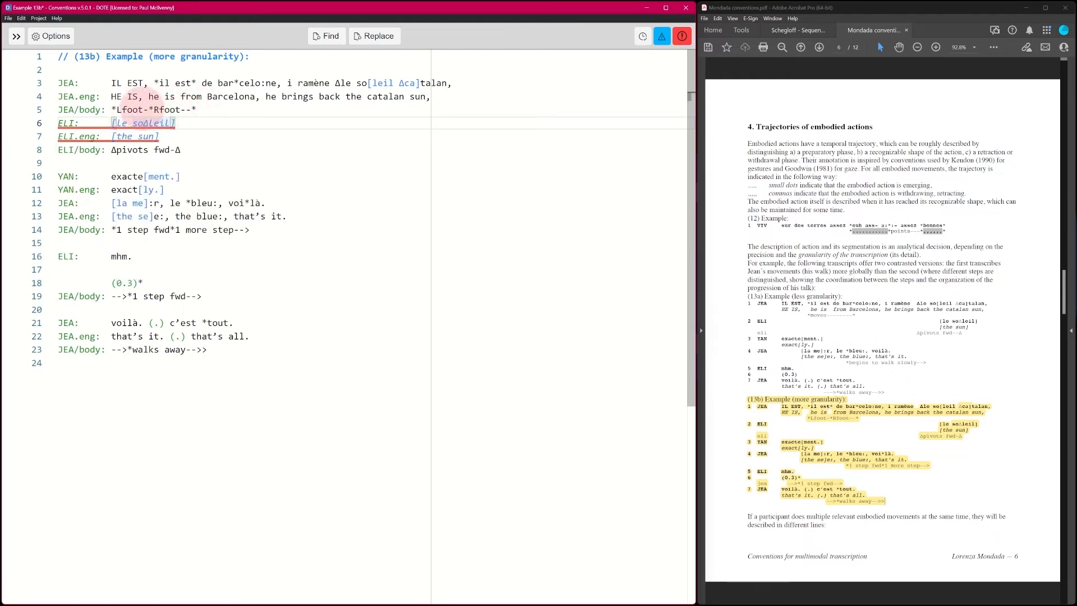
click(102, 109)
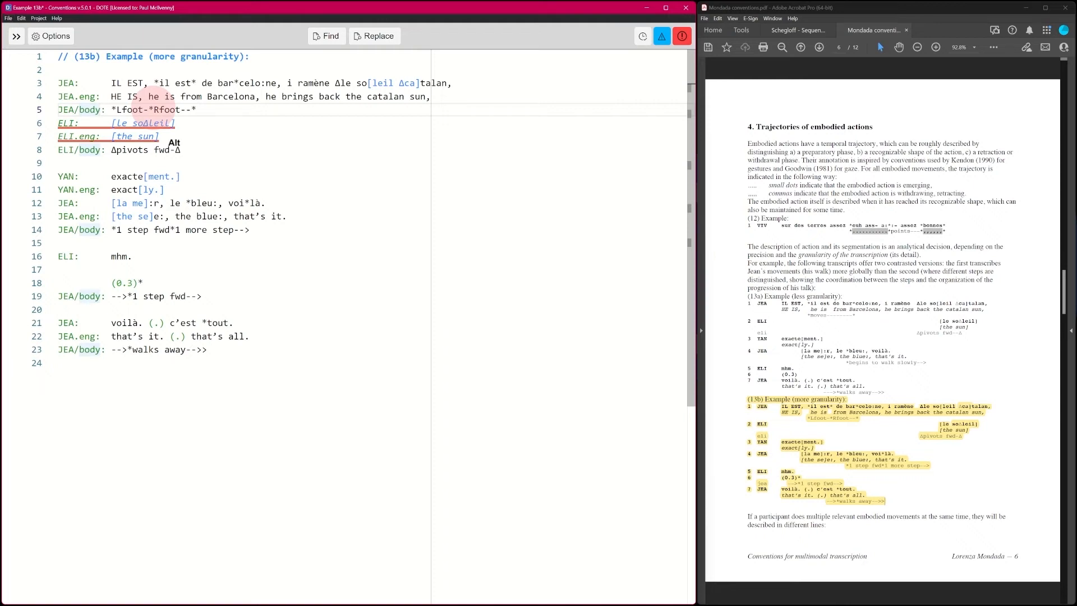
key(alt+Down)
key(alt+Down)
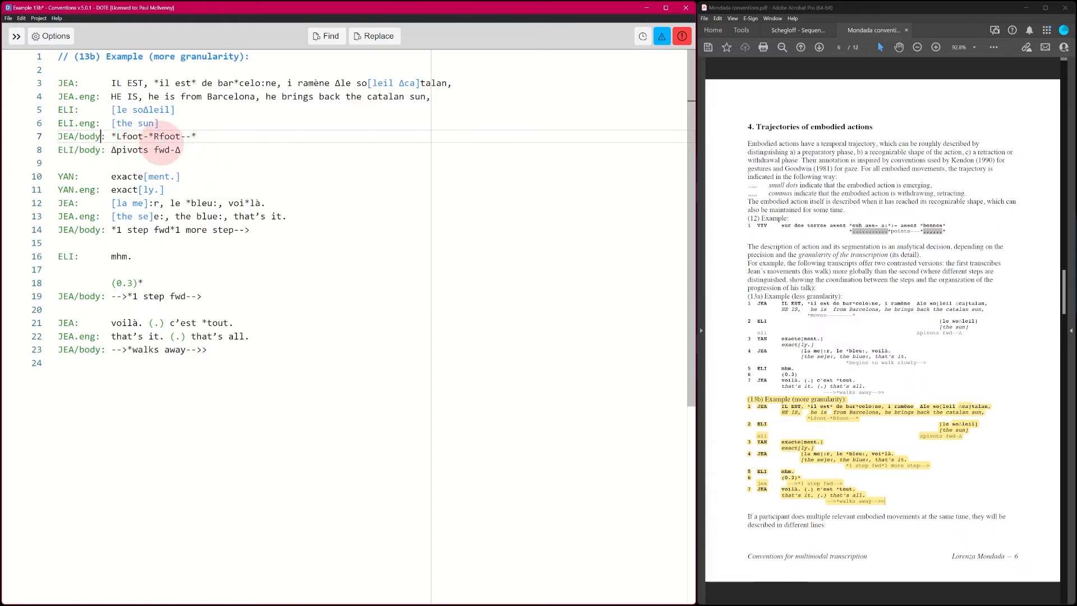
click(661, 36)
click(682, 36)
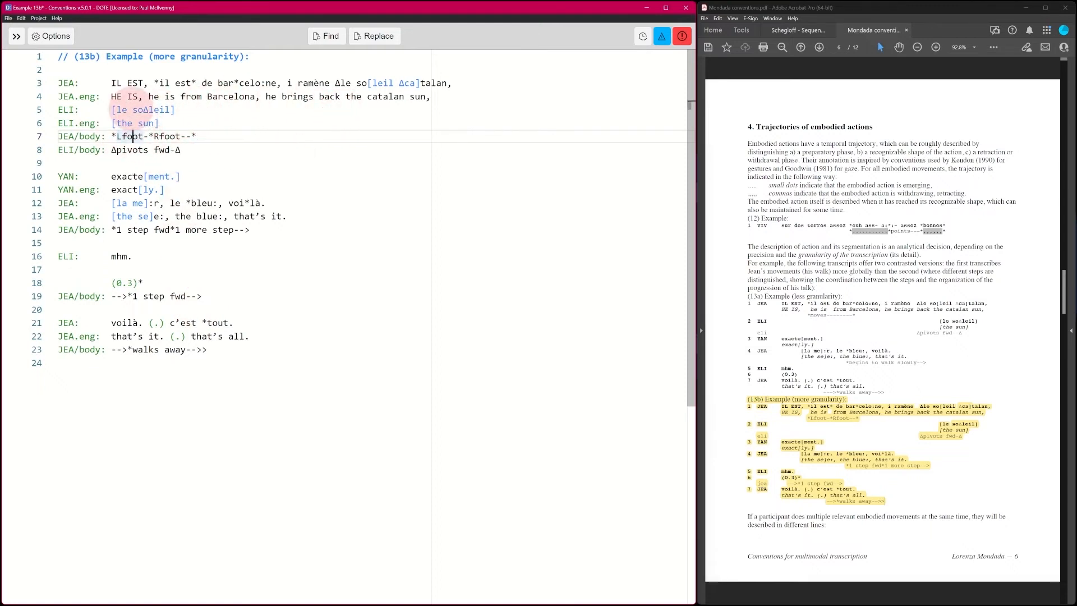
click(157, 98)
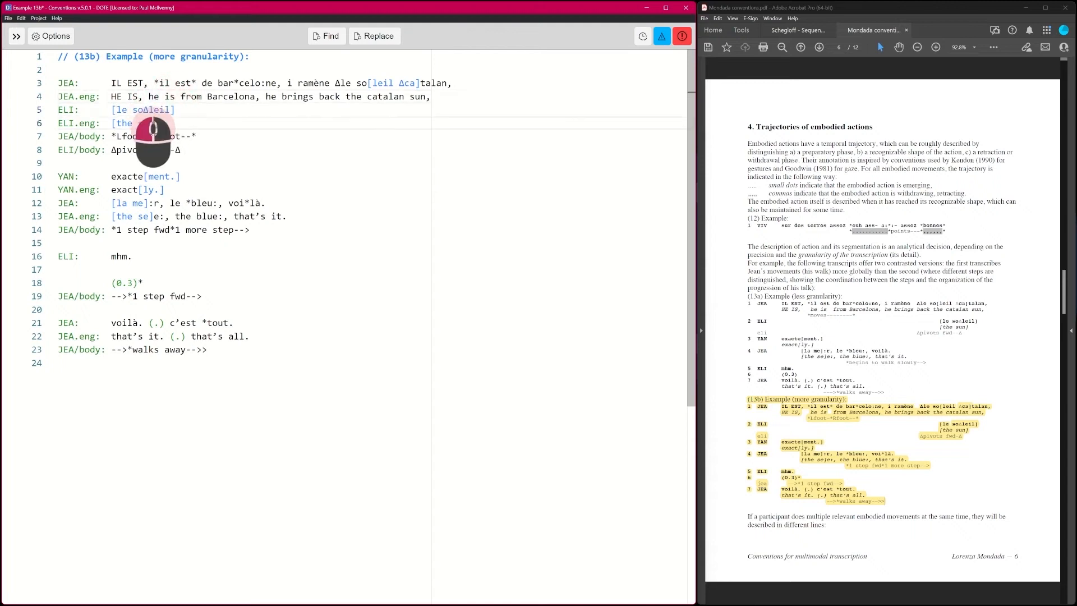
double_click(188, 137)
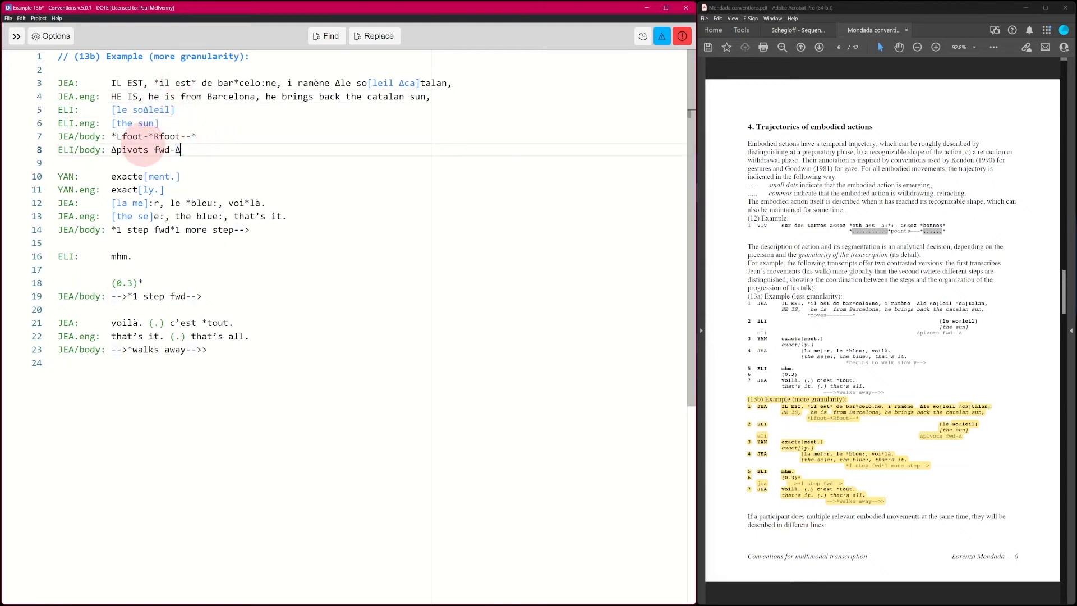
click(132, 138)
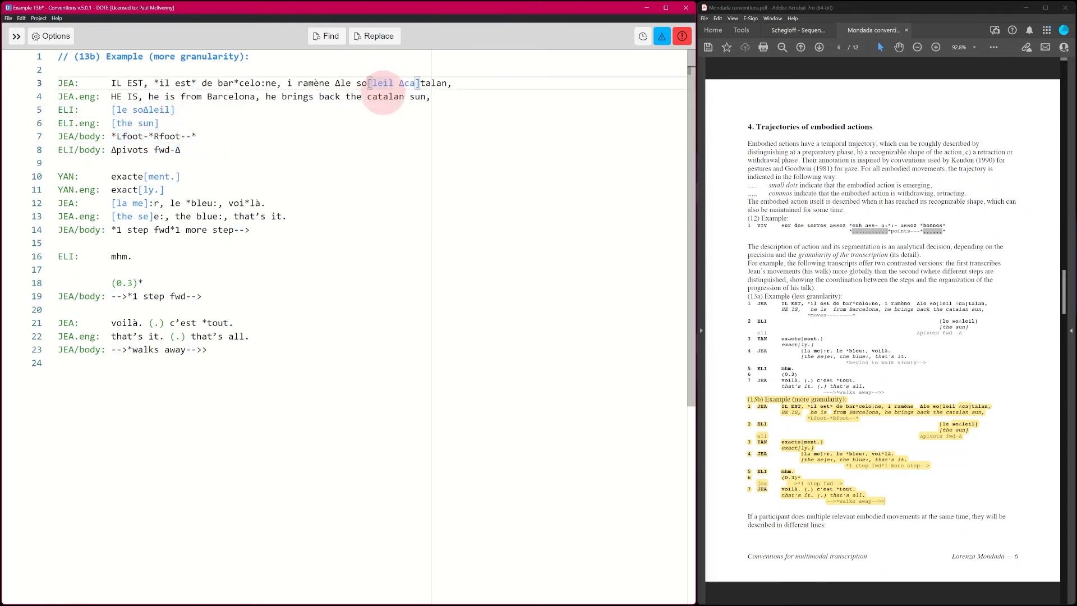
Step: Remove the overlap brackets around "the sun" in the ELI.eng translation line
click(159, 123)
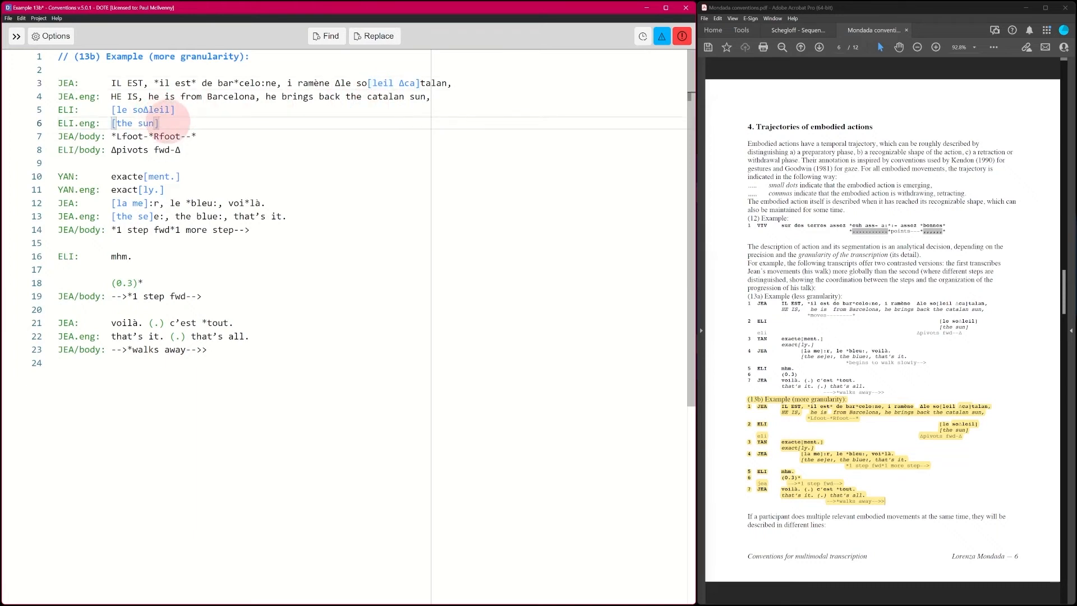
key(ctrl)
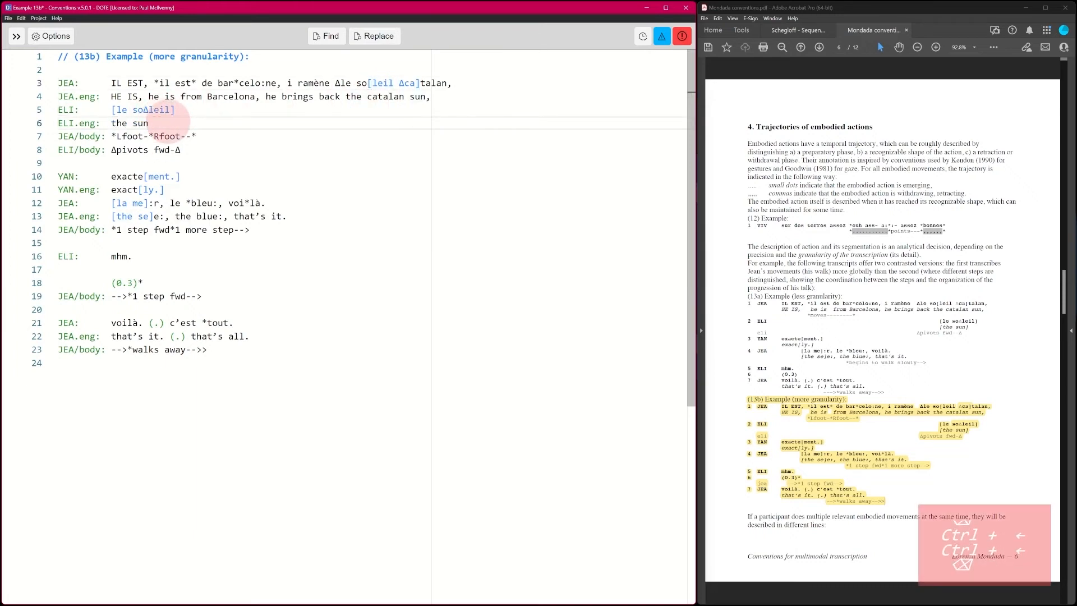
Step: Fix the misaligned components from ELI's "[le soΔleil]" line and indent "the sun" to sit beneath it
click(160, 109)
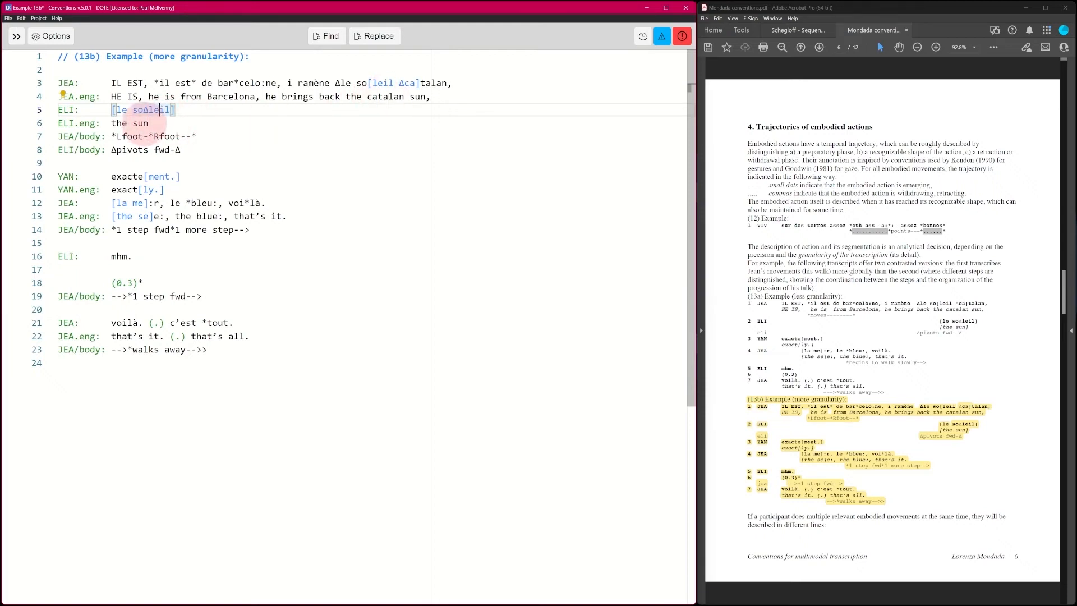
click(62, 94)
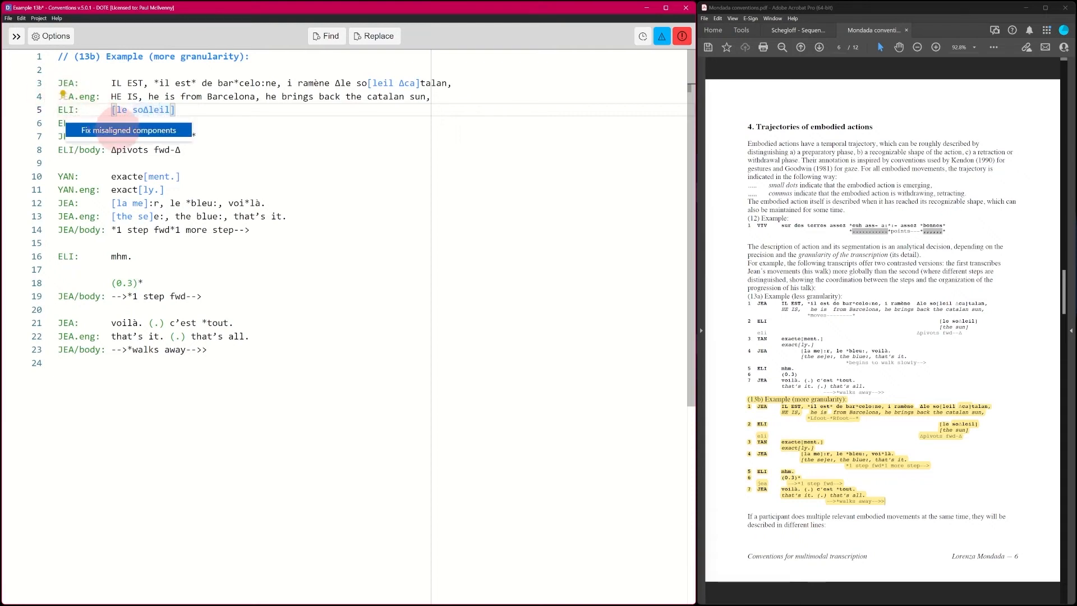
click(123, 129)
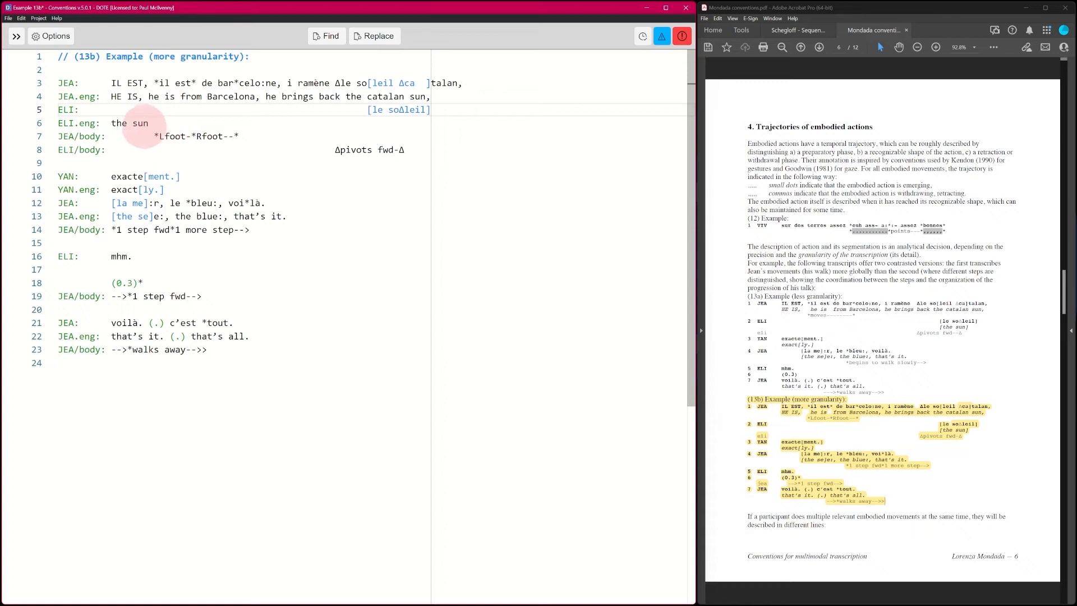
click(113, 124)
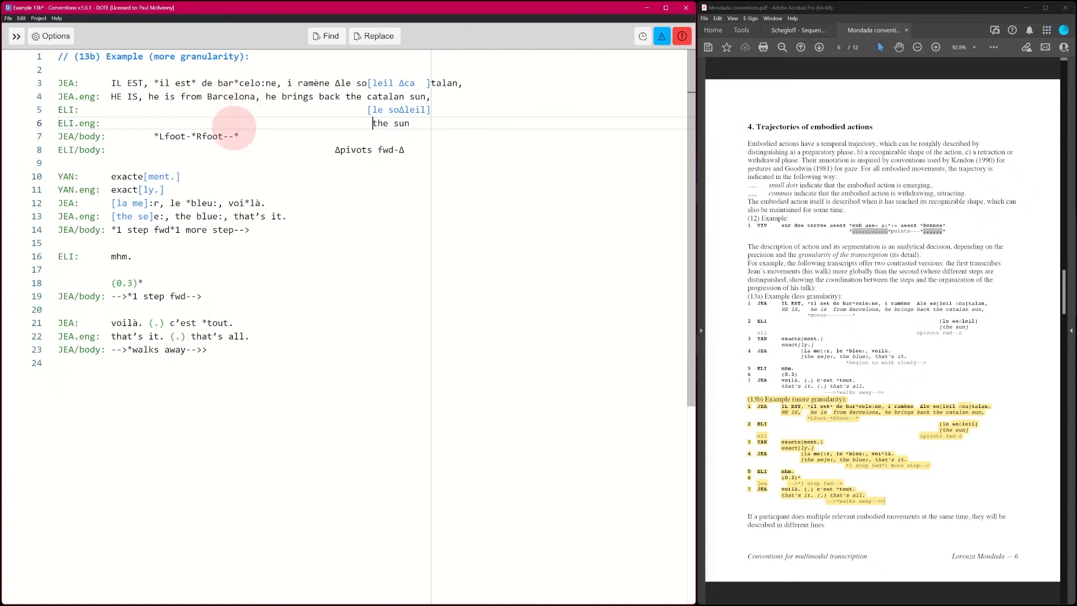
Step: Fix the misaligned components in the YAN/JEA overlap on lines 10–14 and in the JEA/body line beneath the (0.3) pause
click(115, 203)
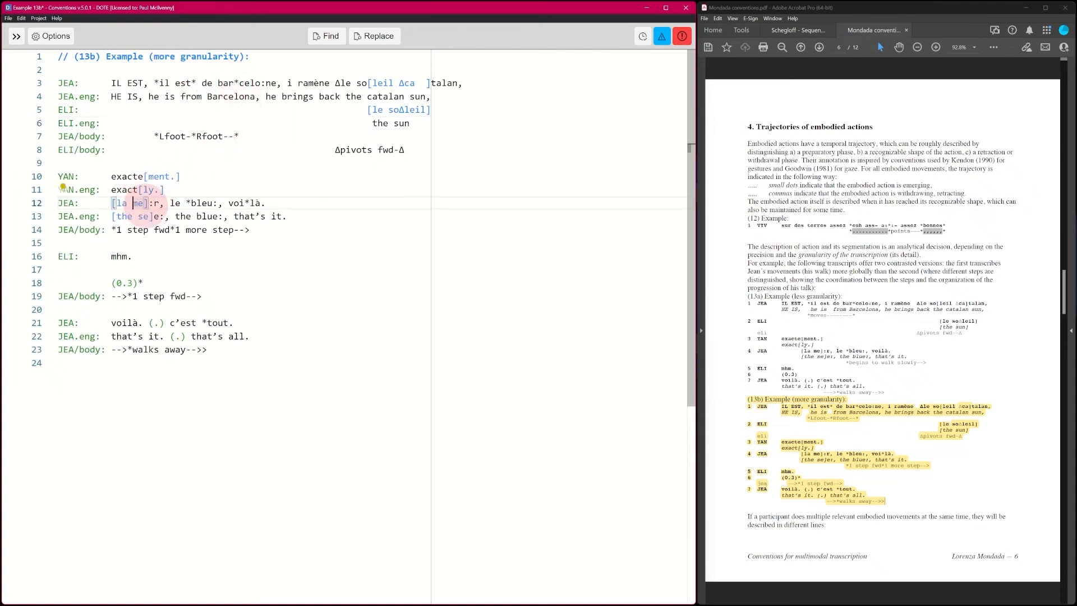
click(62, 188)
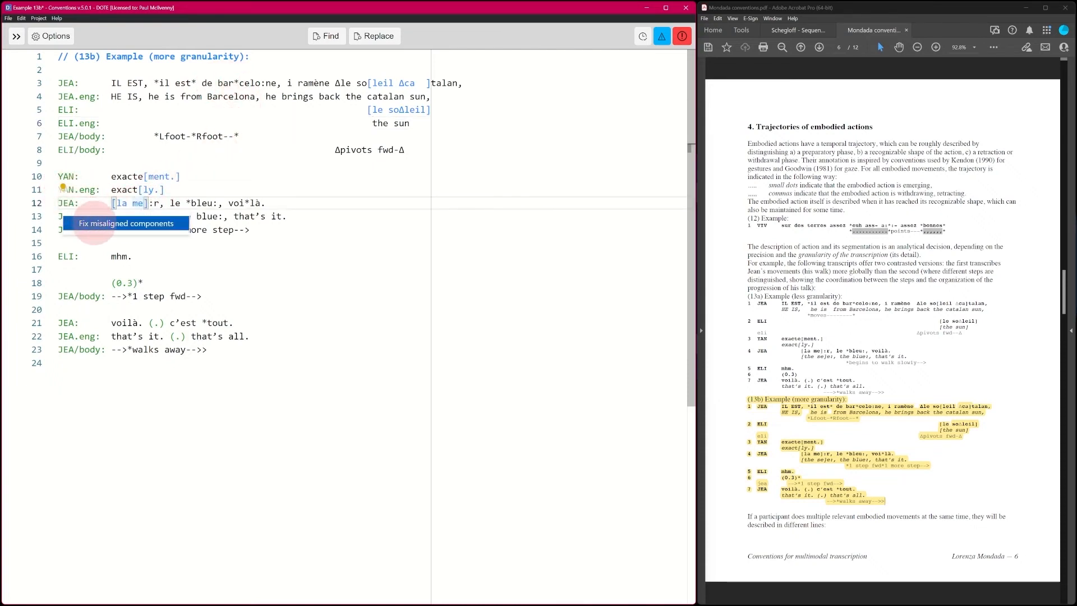
click(112, 225)
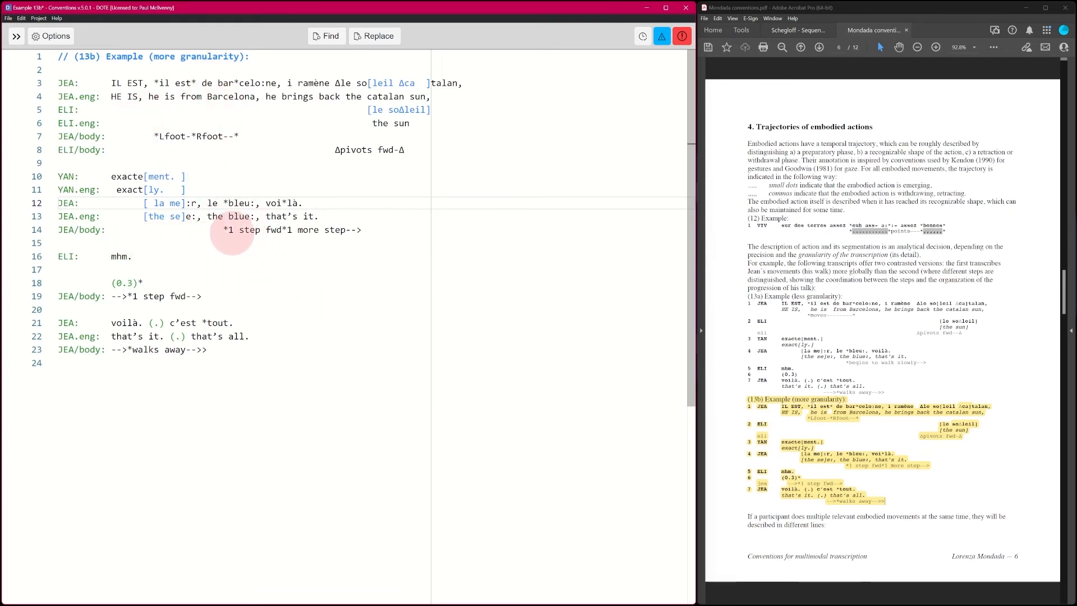
click(154, 295)
click(62, 280)
click(147, 312)
Step: Fix the misaligned components in the final JEA/body line, "-->*walks away-->>"
click(201, 340)
click(139, 337)
click(167, 350)
click(62, 334)
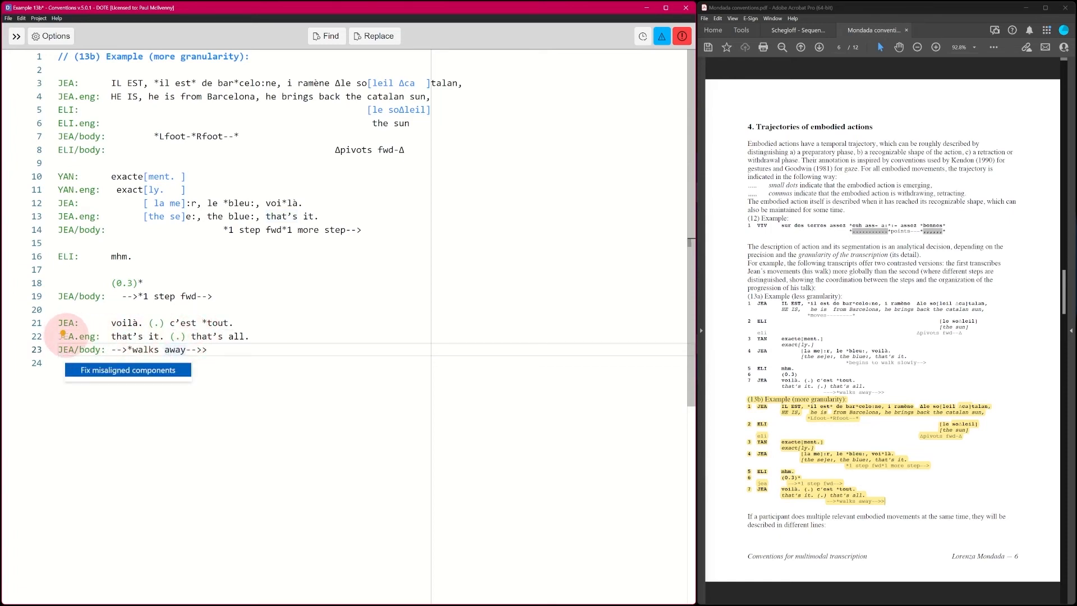
click(104, 372)
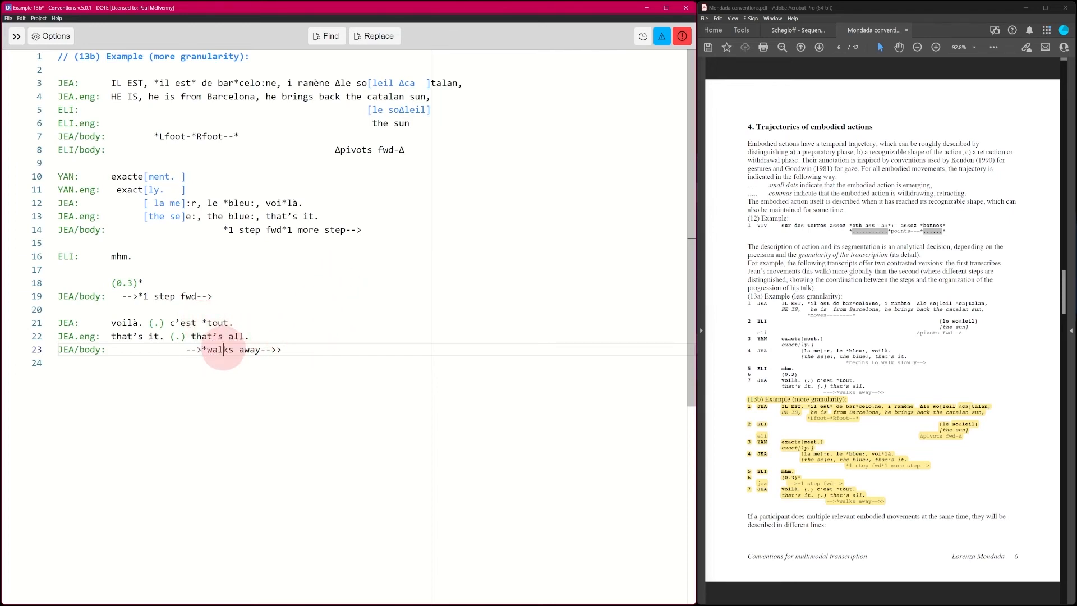
click(196, 321)
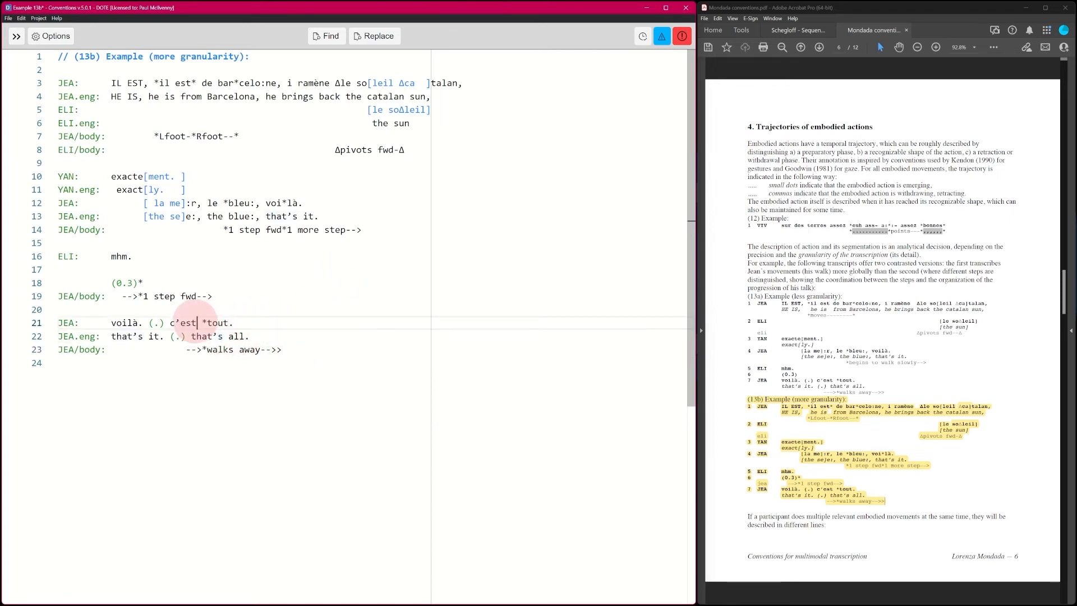
Step: Correct the misspelled translation in the second JEA.eng line so that it reads "[the se]a:, the blue:, that's it."
click(138, 282)
click(239, 203)
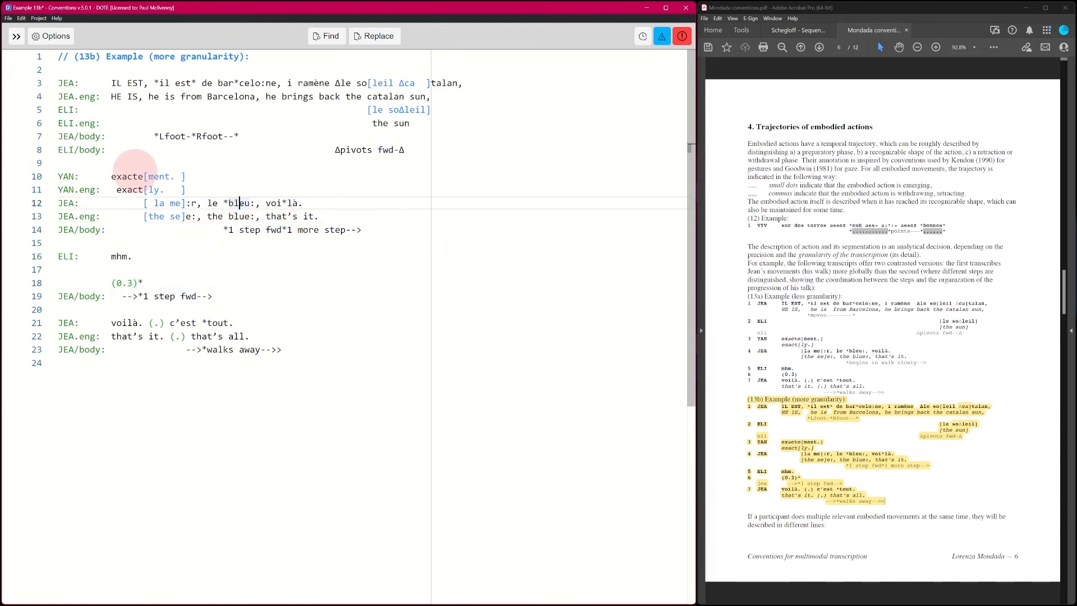
click(132, 175)
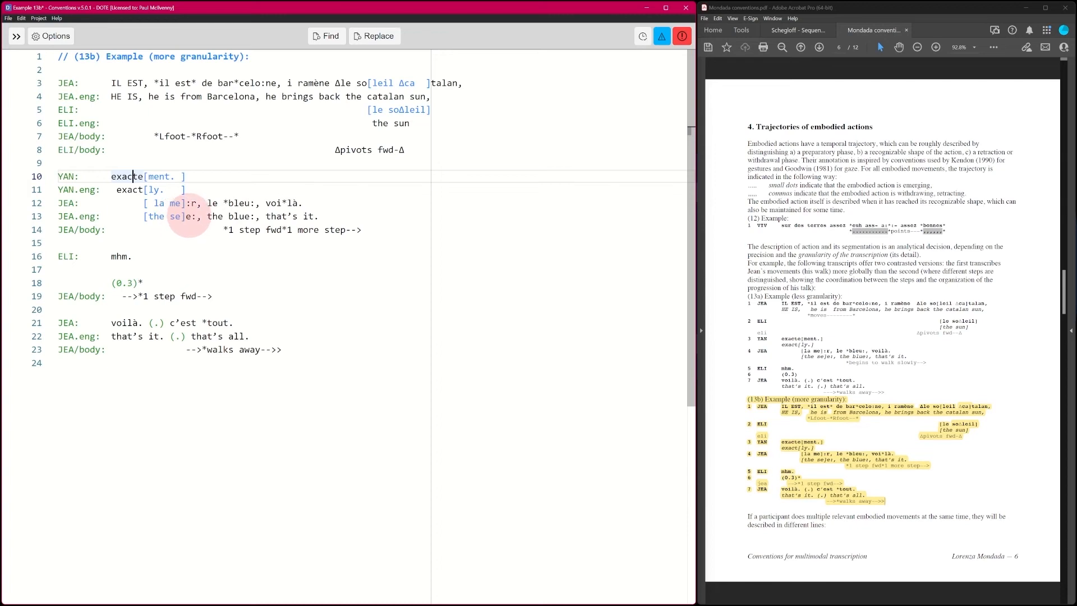
click(194, 218)
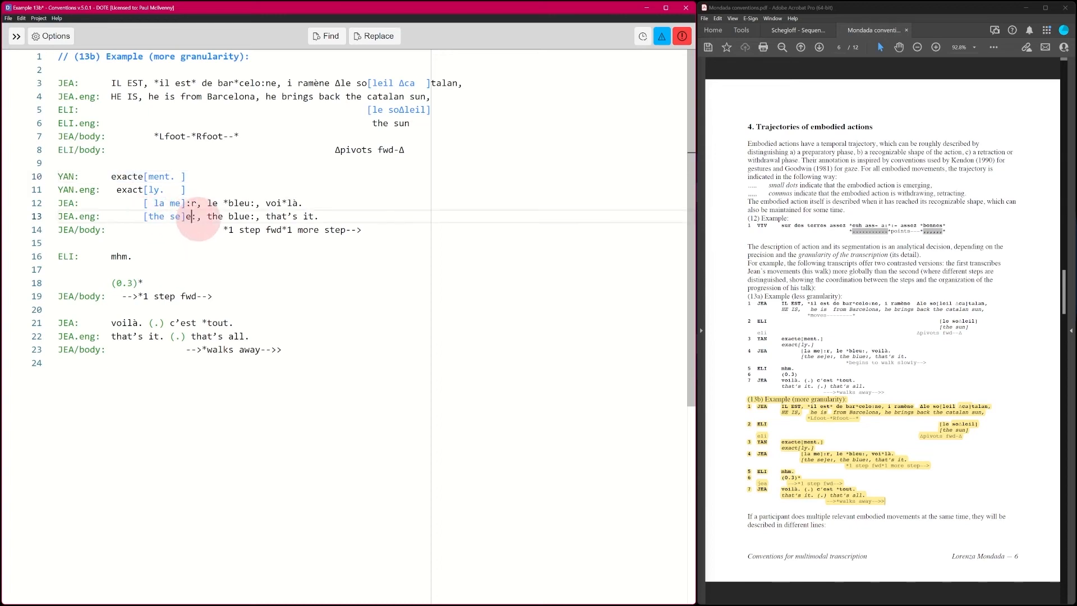
key(BackSpace)
text(a)
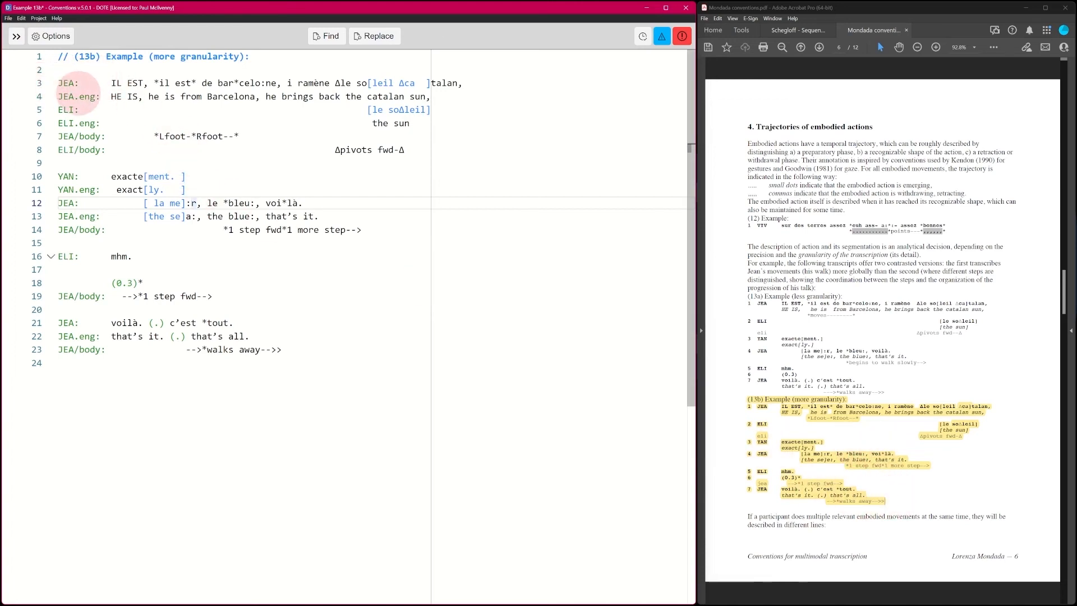
click(159, 343)
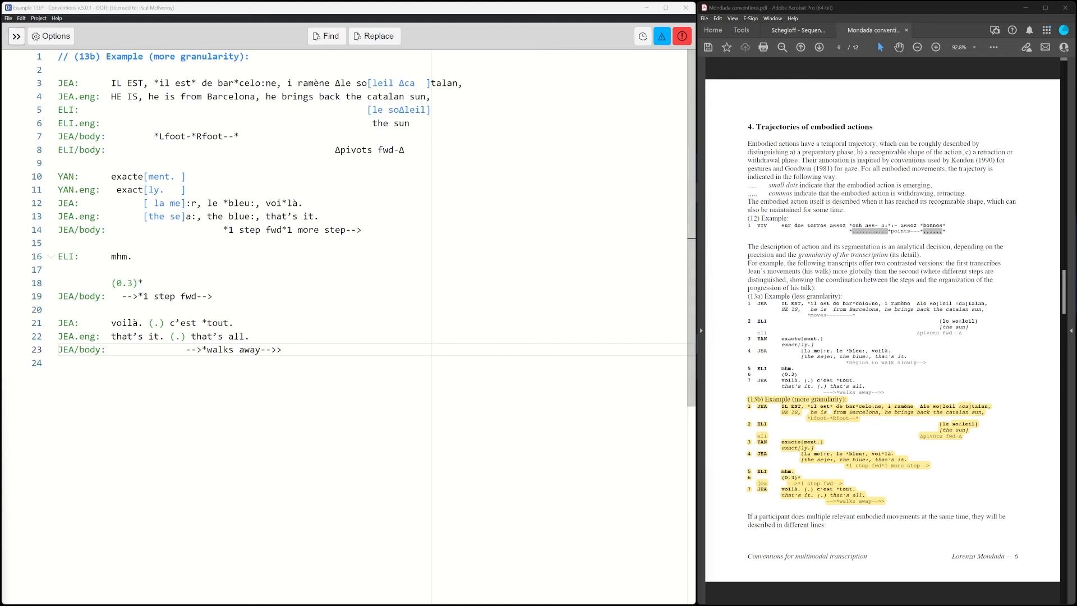
Step: Begin an RTF export of the transcript with line numbering set to "Only first instance of consecutive primary lines"
click(9, 18)
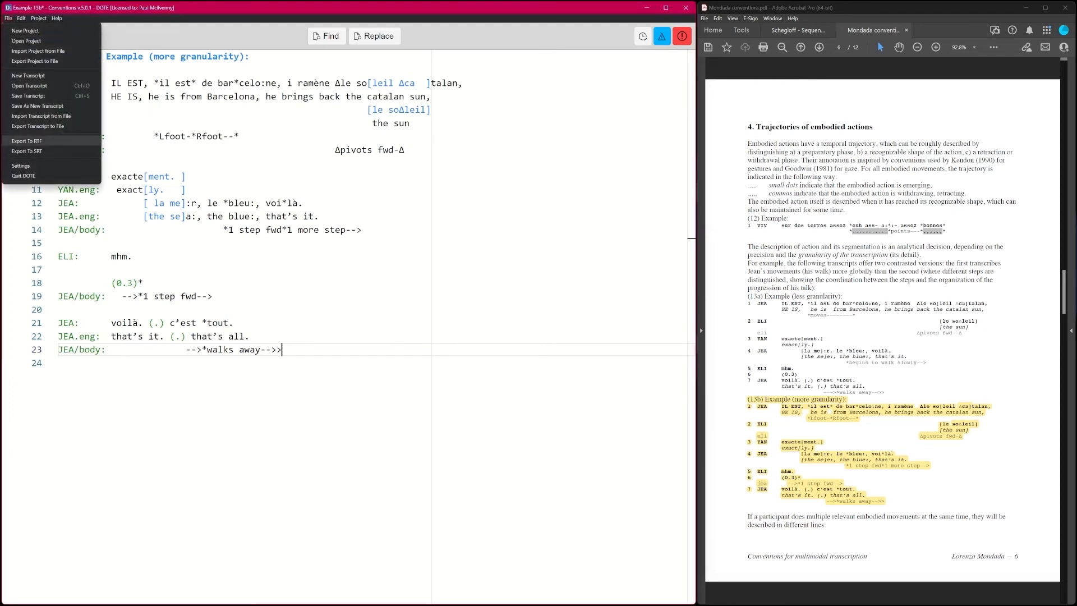
click(27, 141)
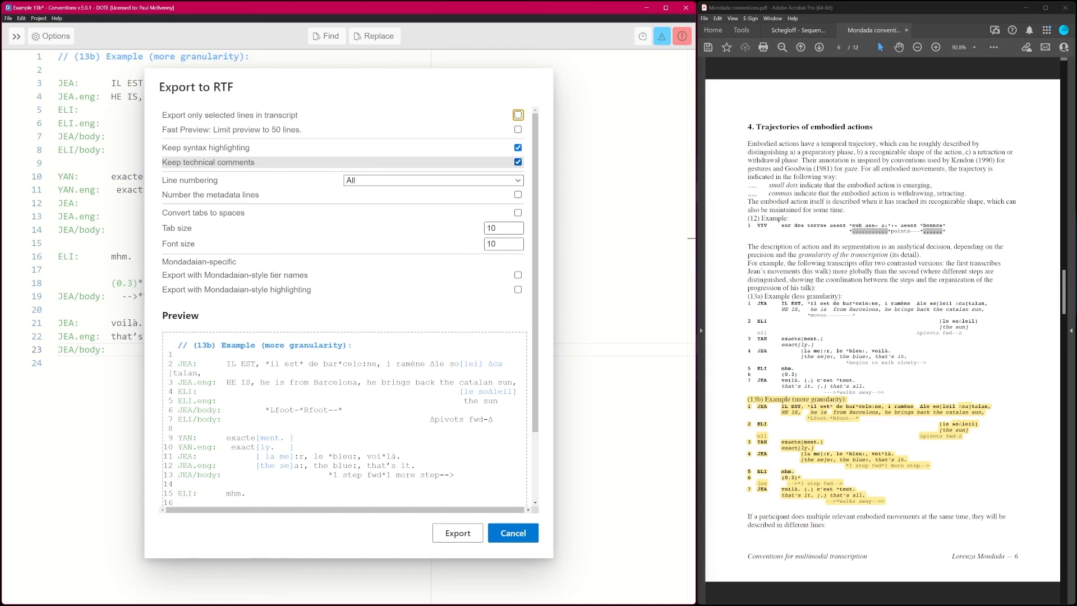
click(434, 180)
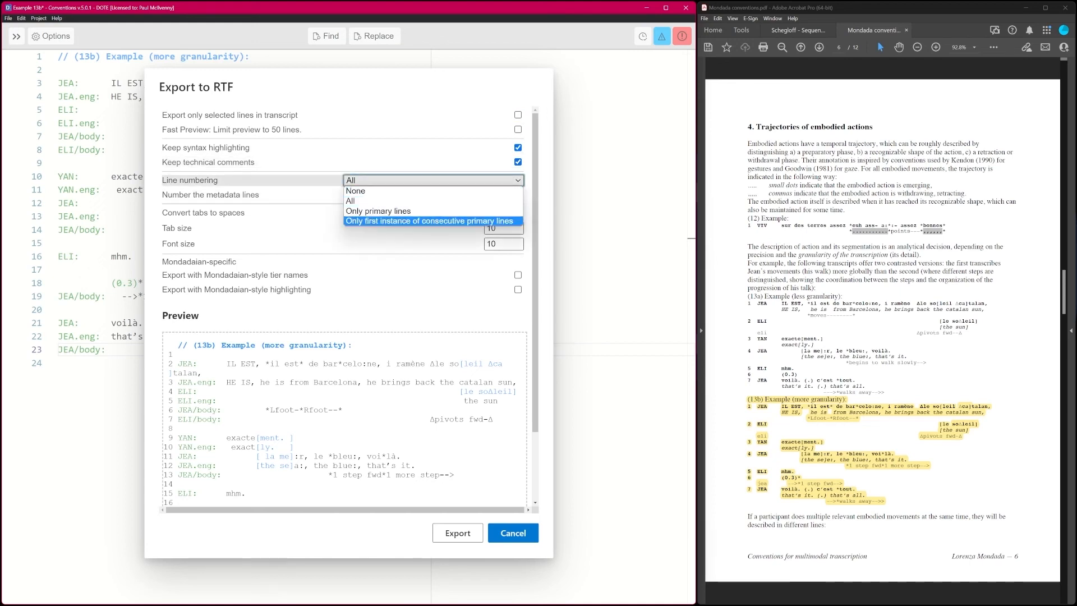
key(Return)
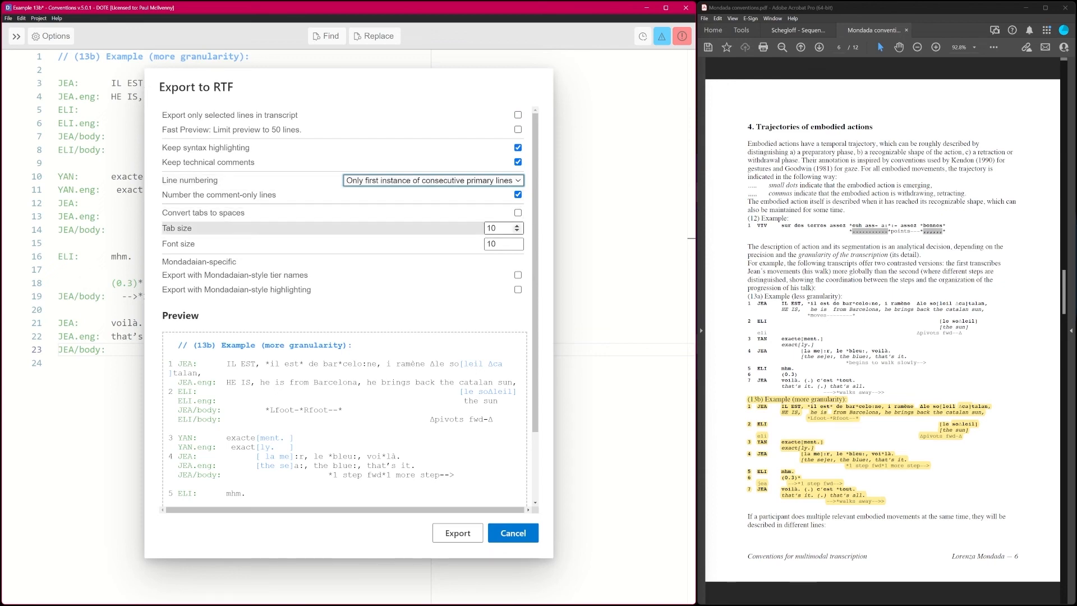
Step: Set the RTF export to convert tabs to spaces and to use Mondadaian-style tier names and highlighting
click(518, 212)
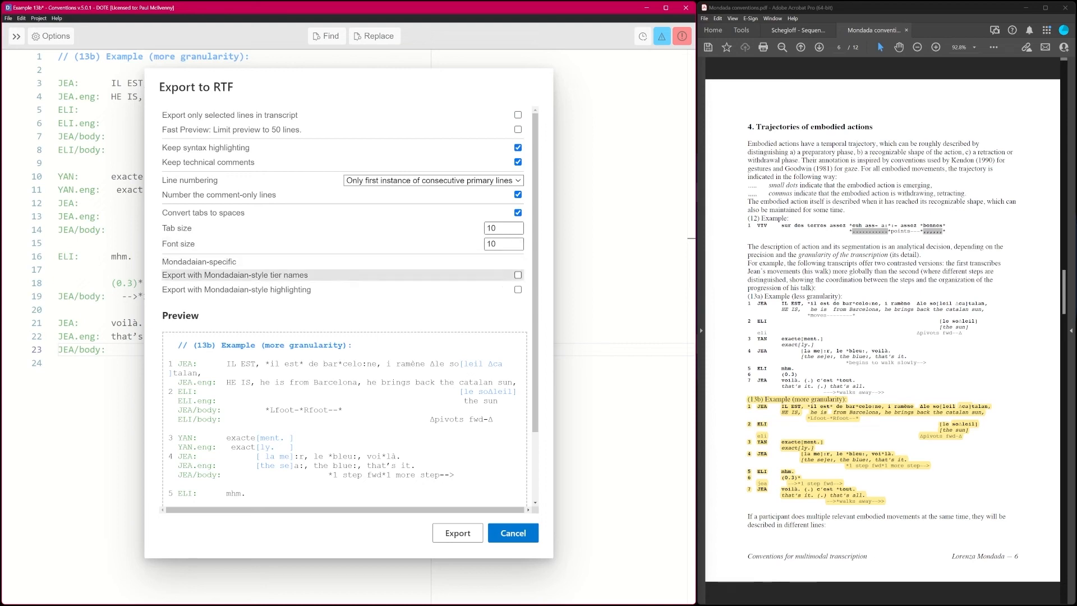
click(517, 275)
click(517, 290)
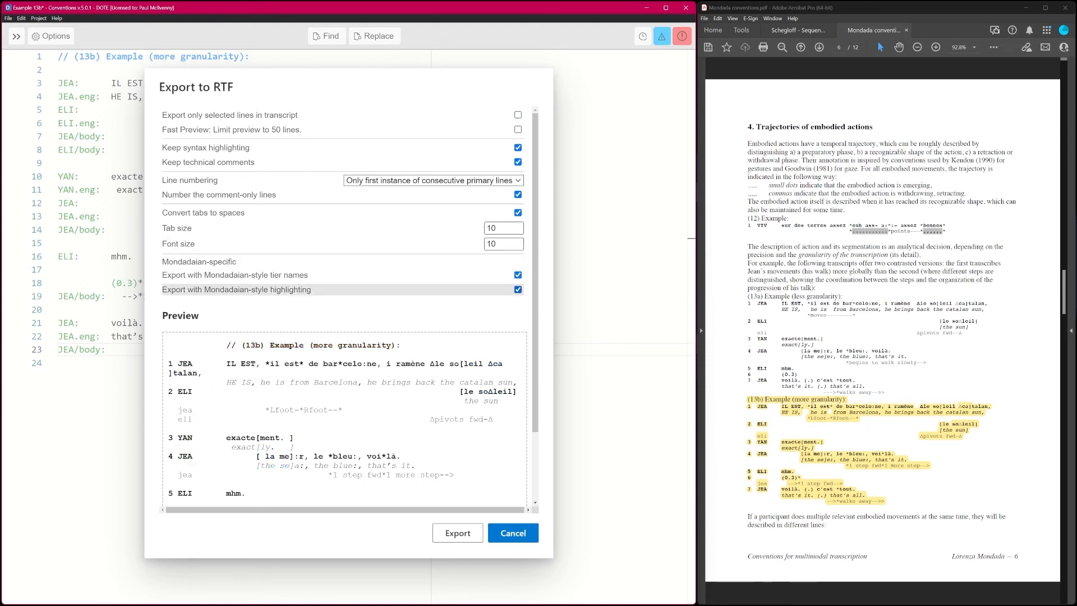
Step: Set the RTF export's font size to 9 and check the rest of the transcript in the preview
scroll(535, 269, down, 1)
mouse_move(535, 253)
mouse_down()
mouse_move(535, 285)
mouse_move(535, 248)
mouse_up()
click(517, 235)
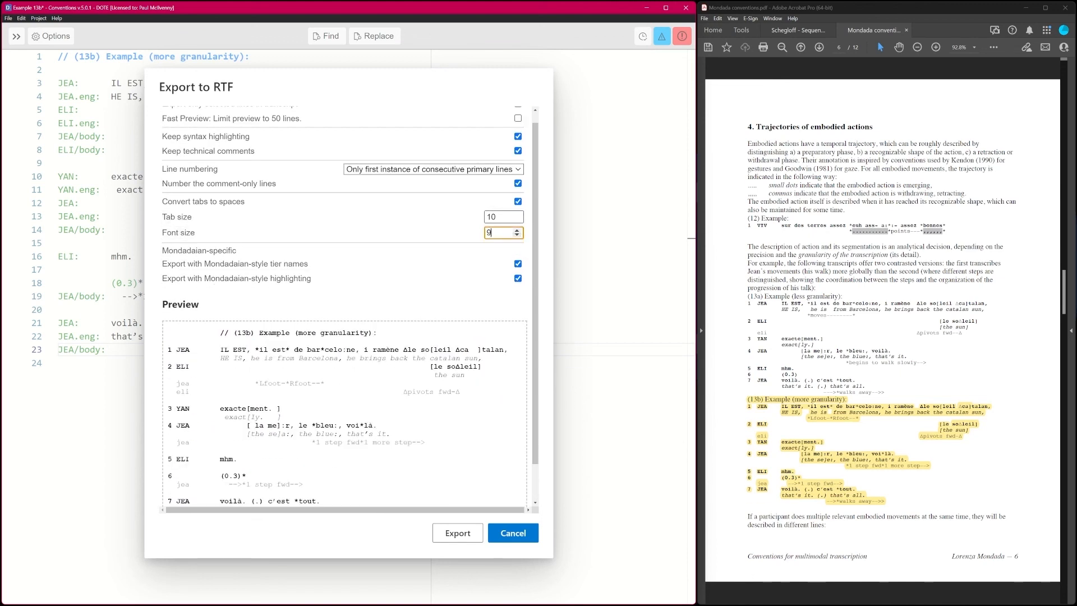
drag(535, 246, 535, 283)
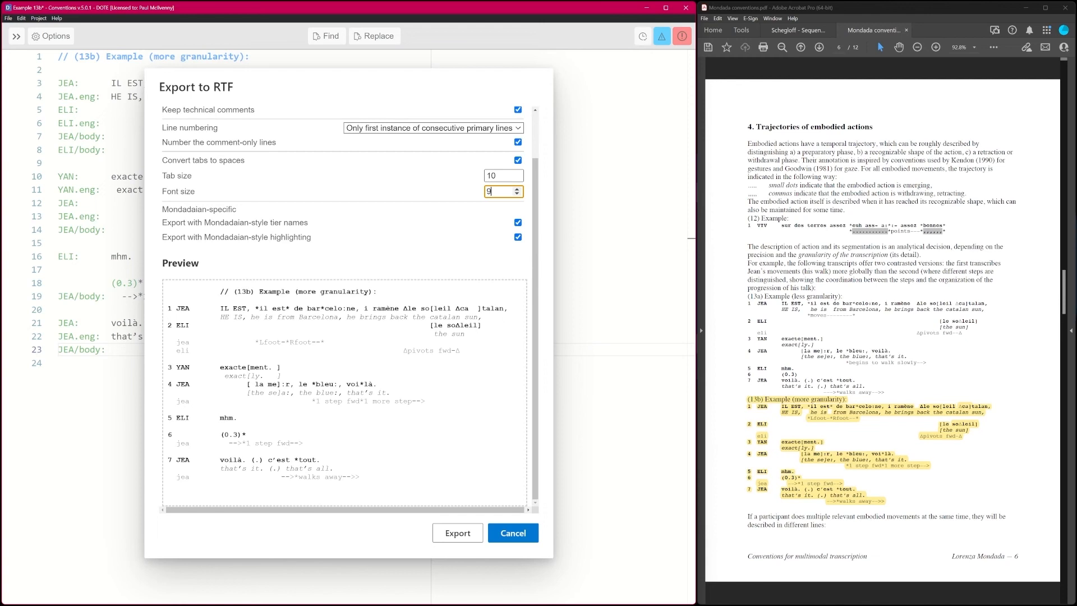
Step: Set the RTF export's tab size to 6 to preview a narrower name column, and dismiss the export without saving a file
click(516, 179)
click(516, 179)
click(517, 178)
click(516, 178)
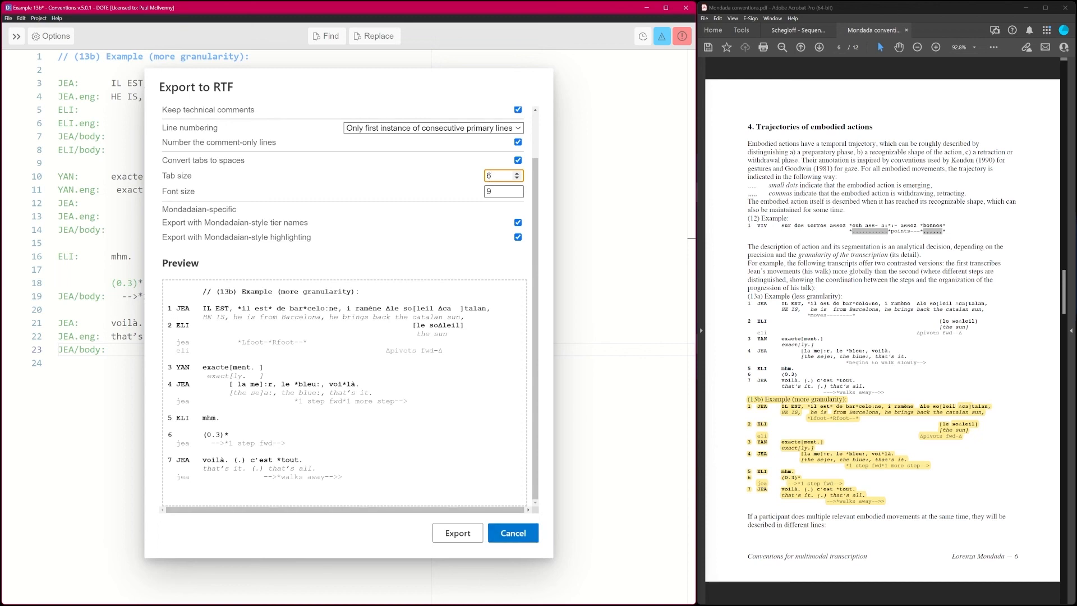
key(Escape)
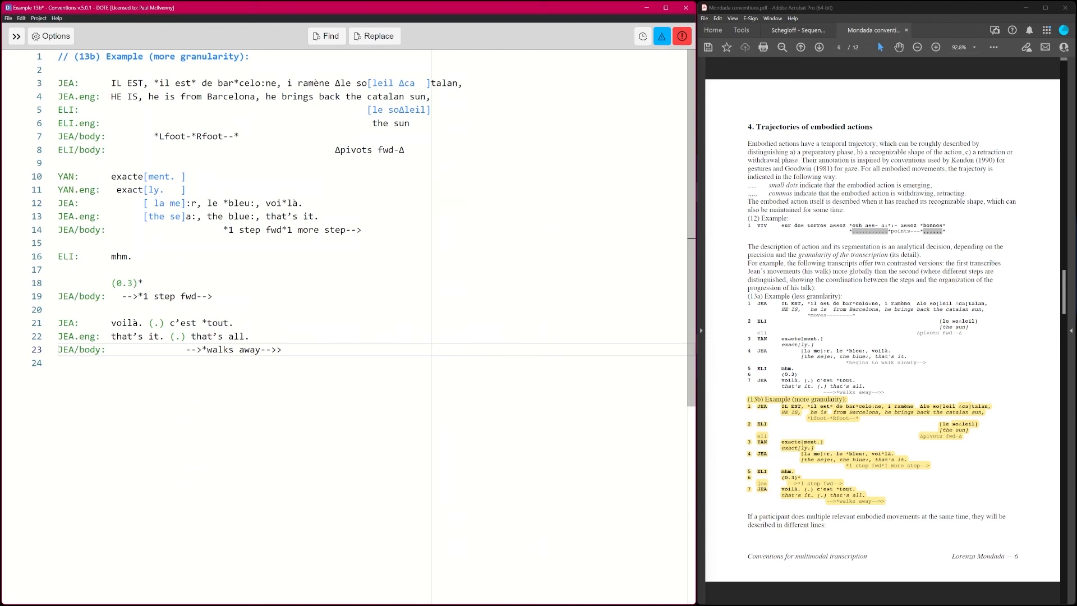
Step: Check the autocomplete suggestions on the first JEA/body line and the action subtier properties in the transcript options
click(144, 136)
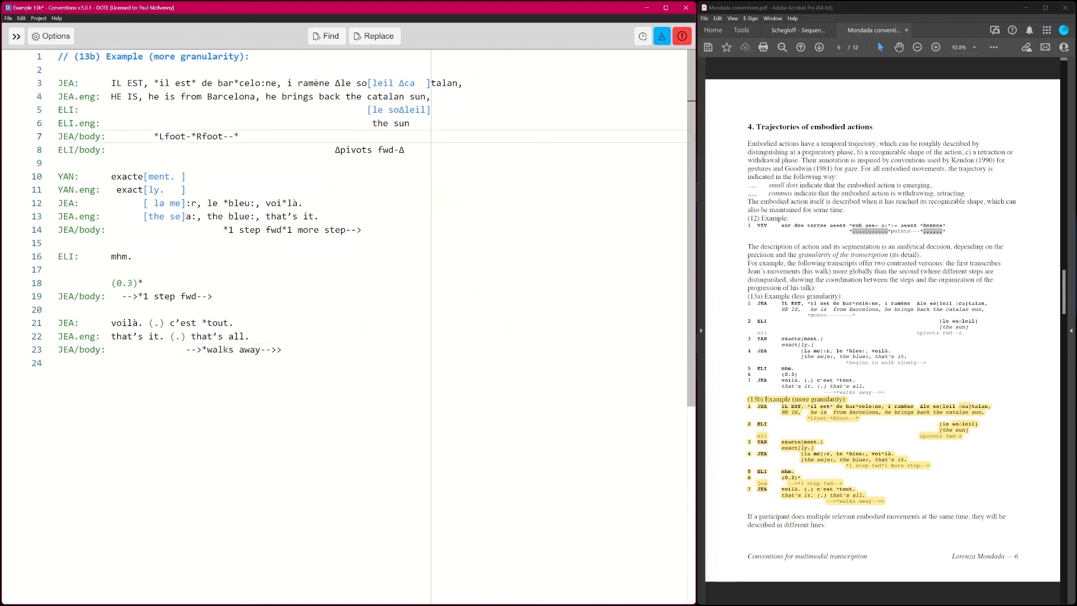
key(ctrl+space)
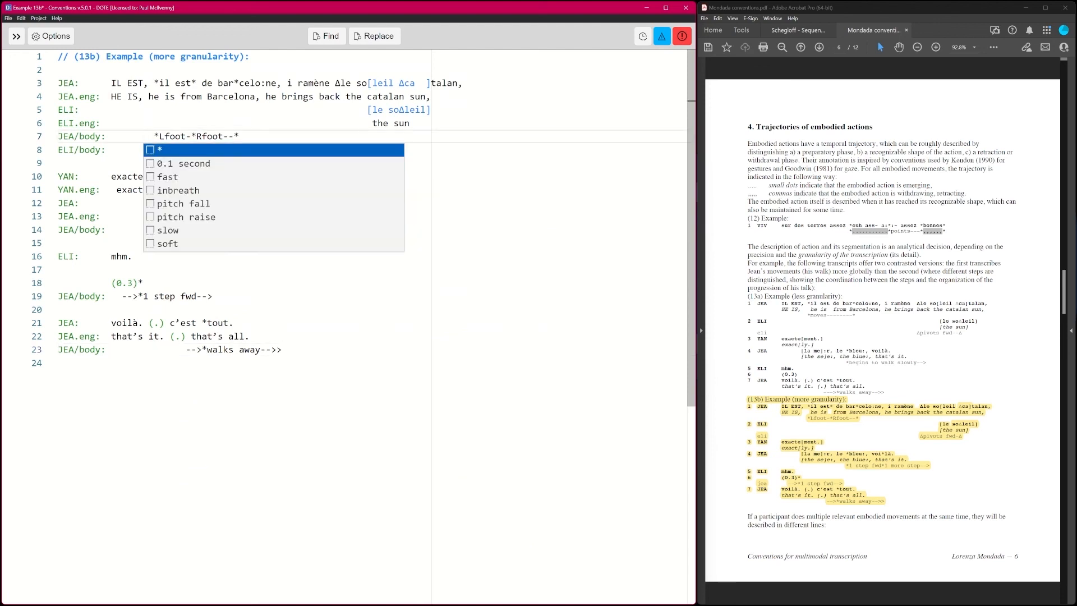
key(Escape)
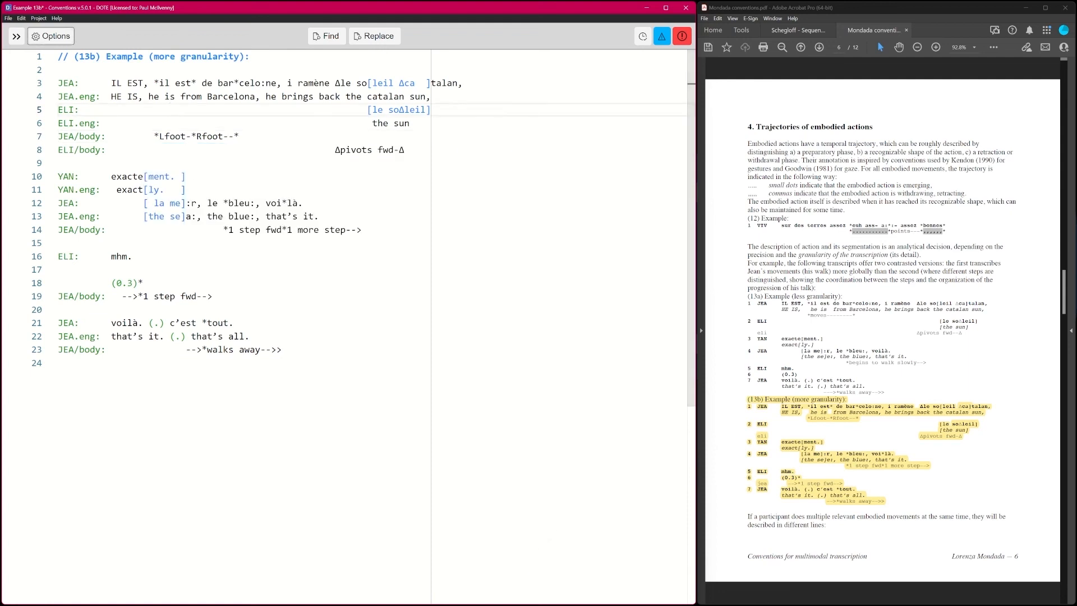
click(52, 36)
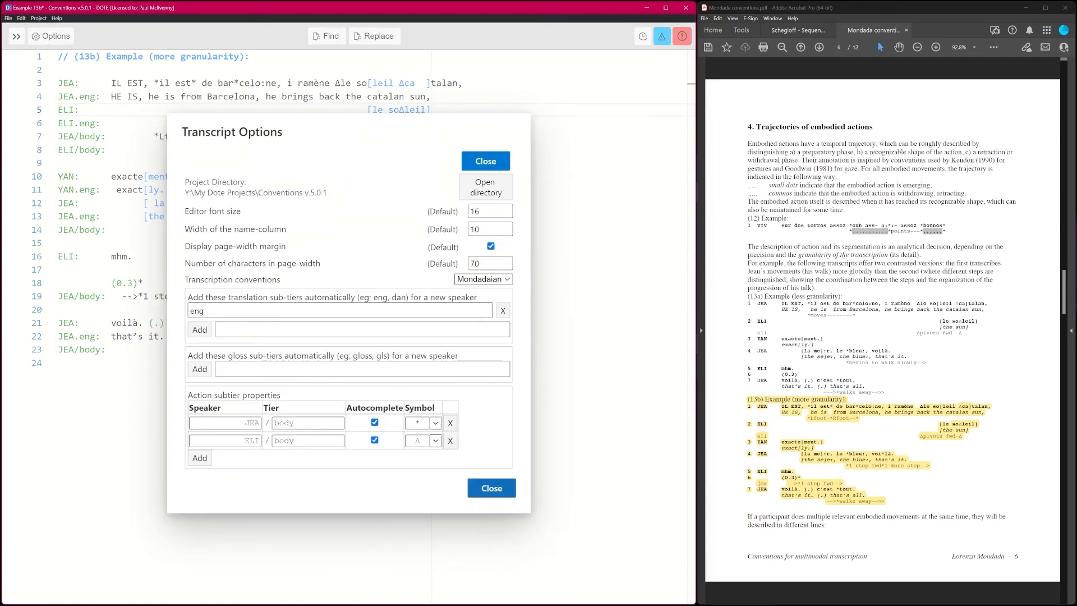
click(492, 488)
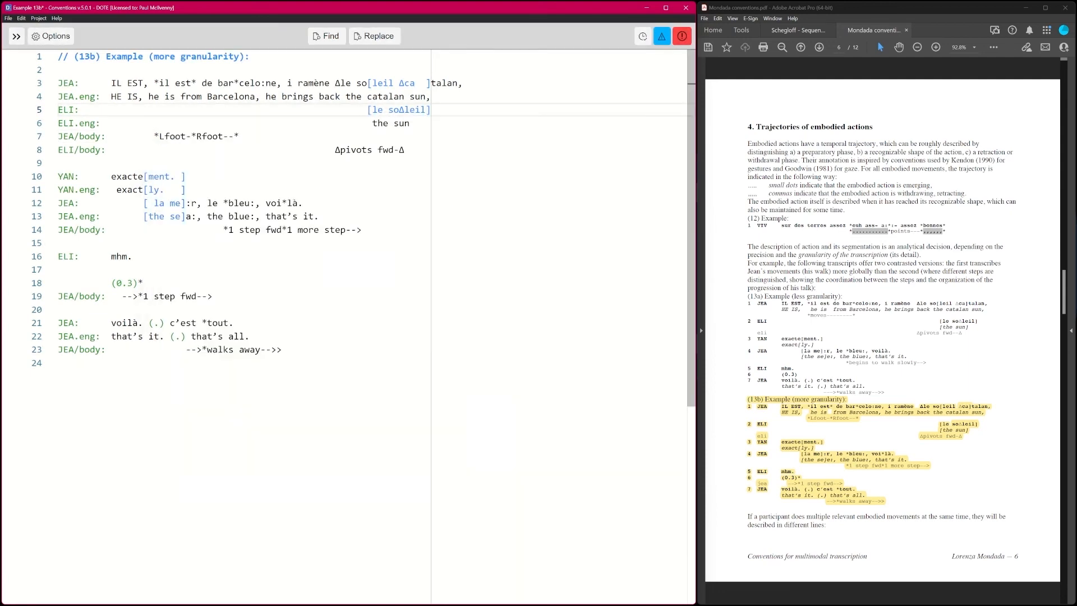